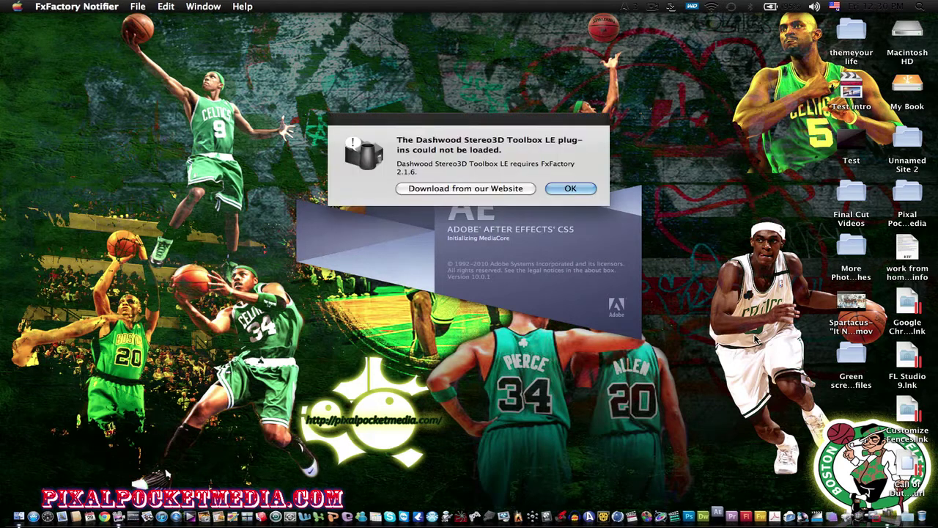
- Dismiss all the FxFactory plug-in loading warnings and close the welcome screen
{"action": "key", "text": "Return"}
{"action": "key", "text": "Return"}
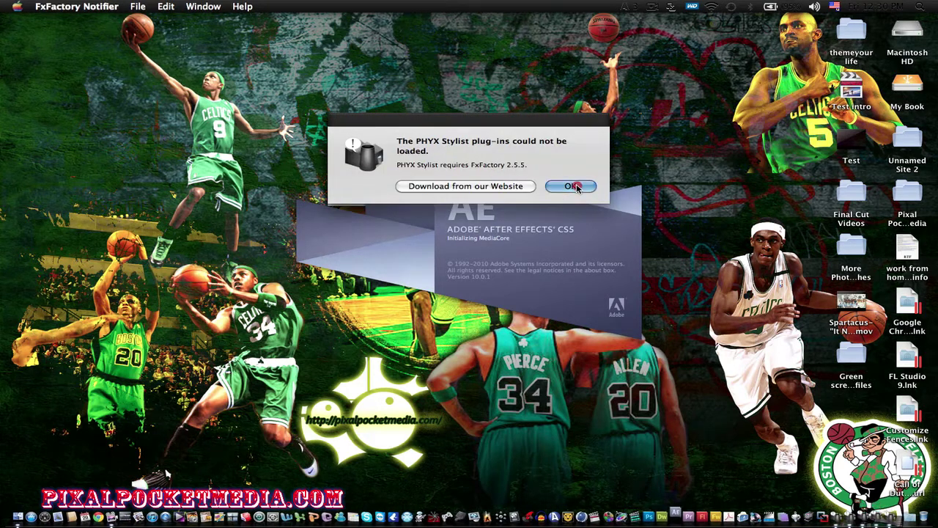
{"action": "left_click", "coordinate": [576, 185]}
{"action": "left_click", "coordinate": [576, 186]}
{"action": "left_click", "coordinate": [576, 187]}
{"action": "left_click", "coordinate": [575, 188]}
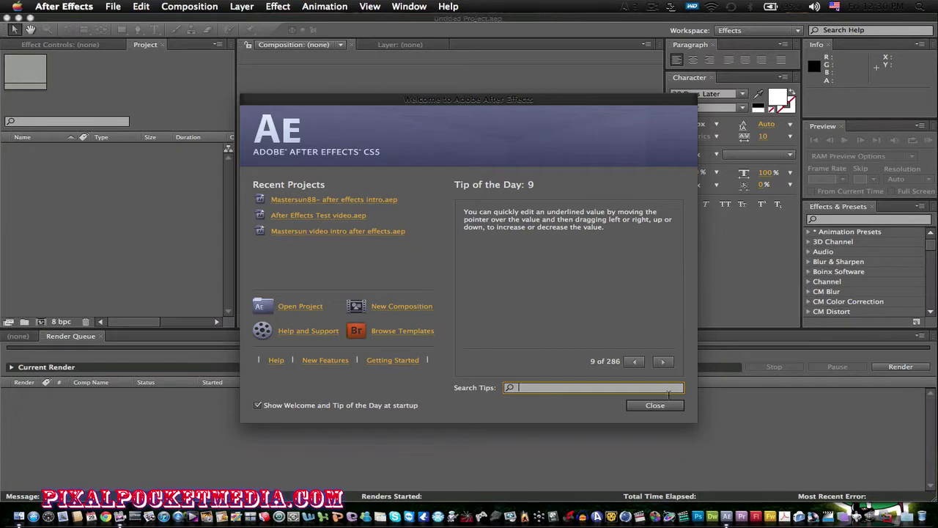
{"action": "left_click", "coordinate": [664, 406]}
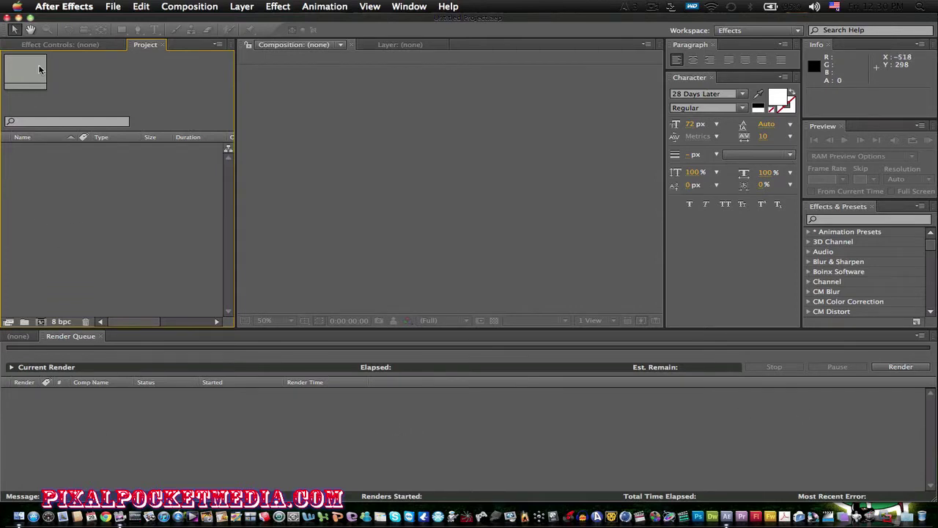
- Start a new empty project
{"action": "left_click", "coordinate": [77, 44]}
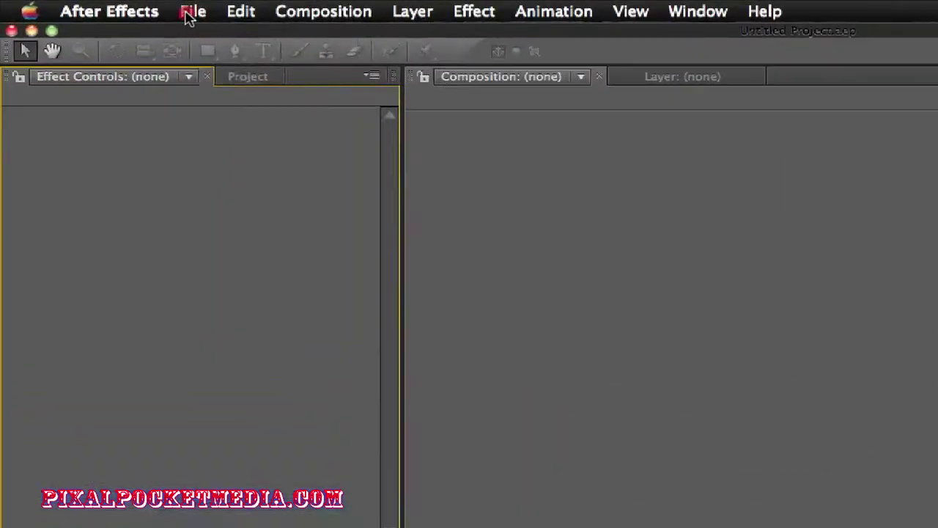
{"action": "left_click", "coordinate": [111, 6]}
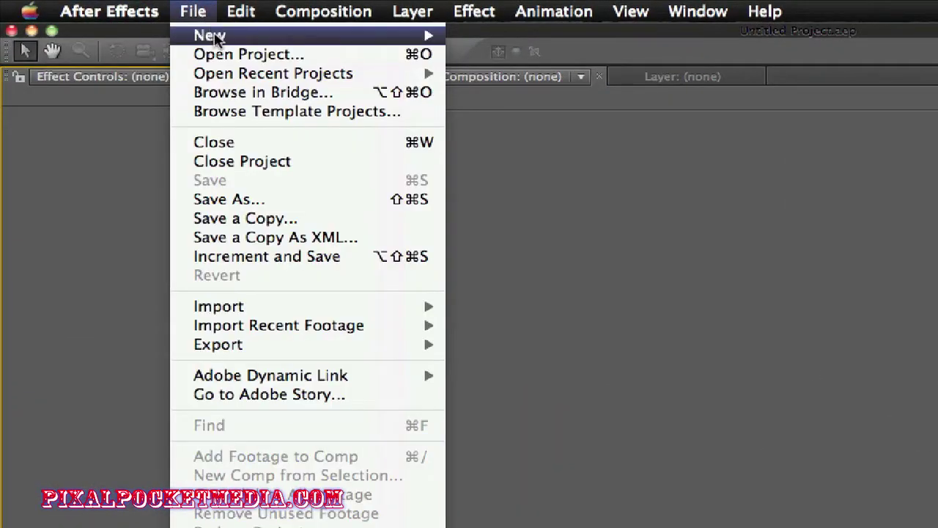
{"action": "mouse_move", "coordinate": [217, 38]}
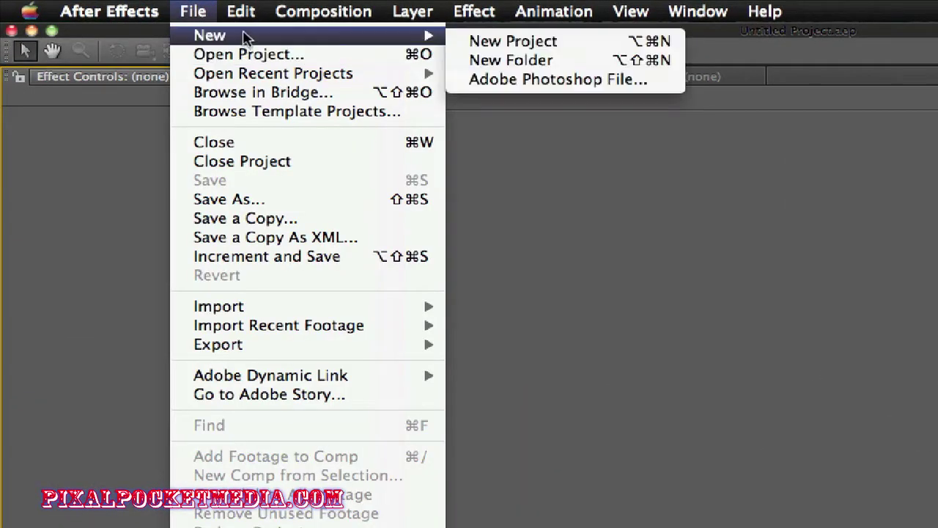
{"action": "left_click", "coordinate": [532, 56]}
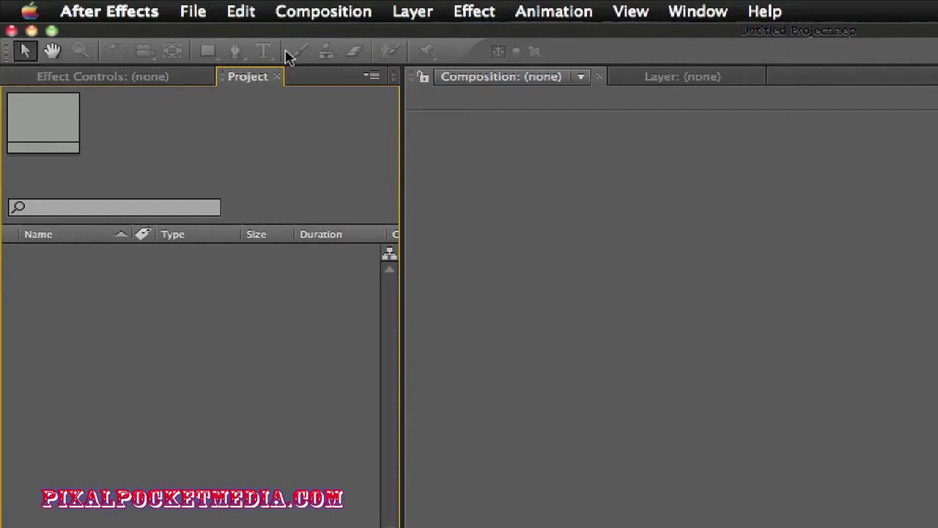
- Create composition Comp 1 with the HDV/HDTV 720 29.97 preset at 1280 × 720 px and 30 seconds long, and activate the Type tool
{"action": "left_click", "coordinate": [319, 14]}
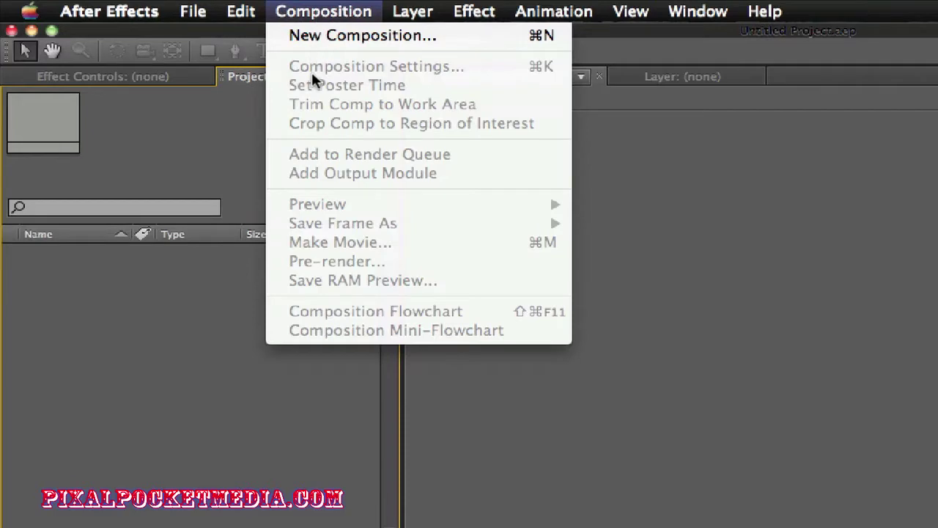
{"action": "left_click", "coordinate": [364, 42]}
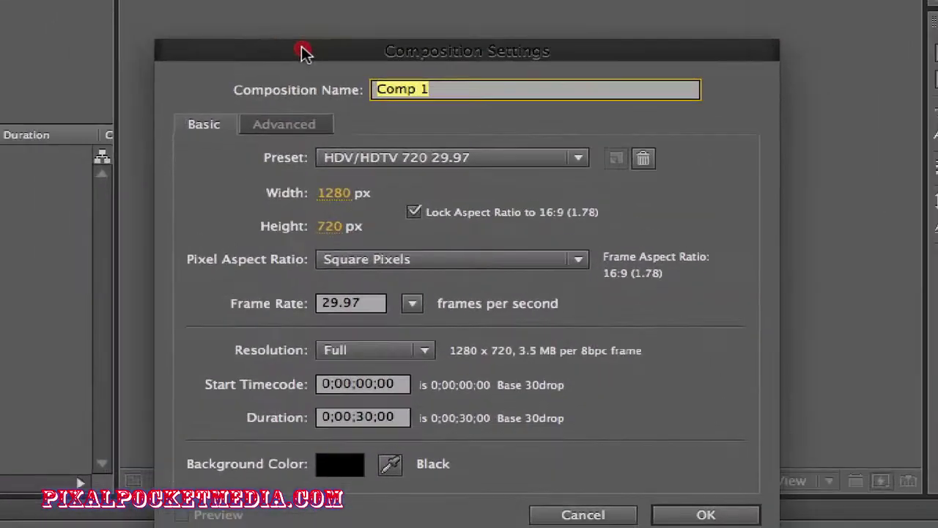
{"action": "left_click", "coordinate": [304, 53]}
{"action": "left_click_drag", "start_coordinate": [306, 51], "coordinate": [310, 13]}
{"action": "left_click", "coordinate": [309, 34]}
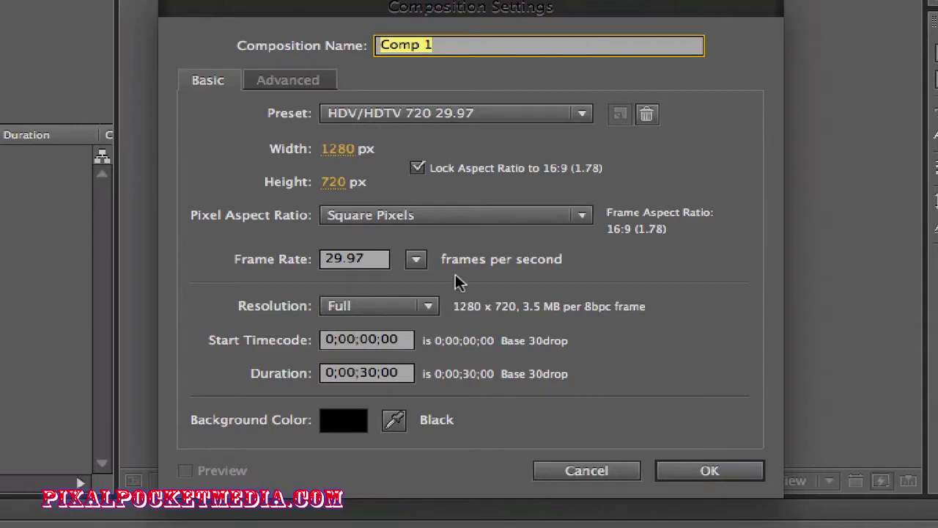
{"action": "left_click", "coordinate": [708, 475]}
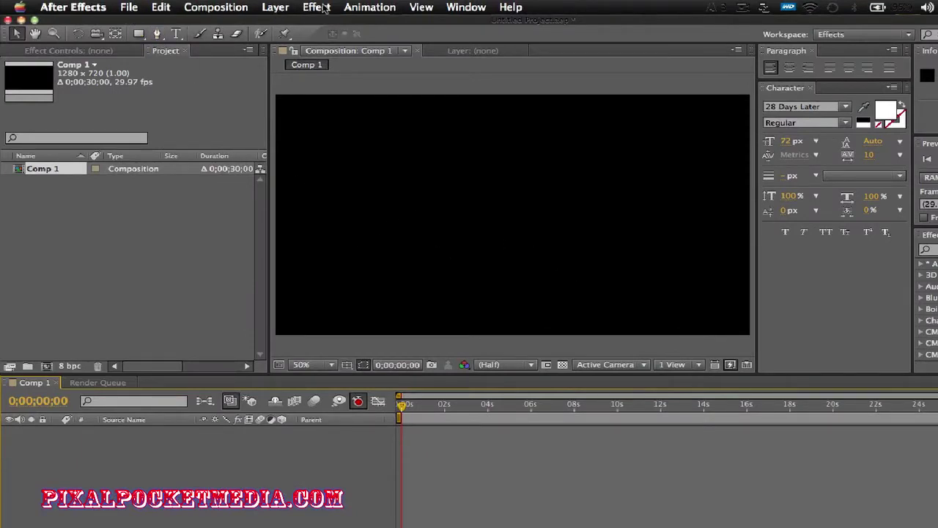
{"action": "left_click", "coordinate": [176, 34]}
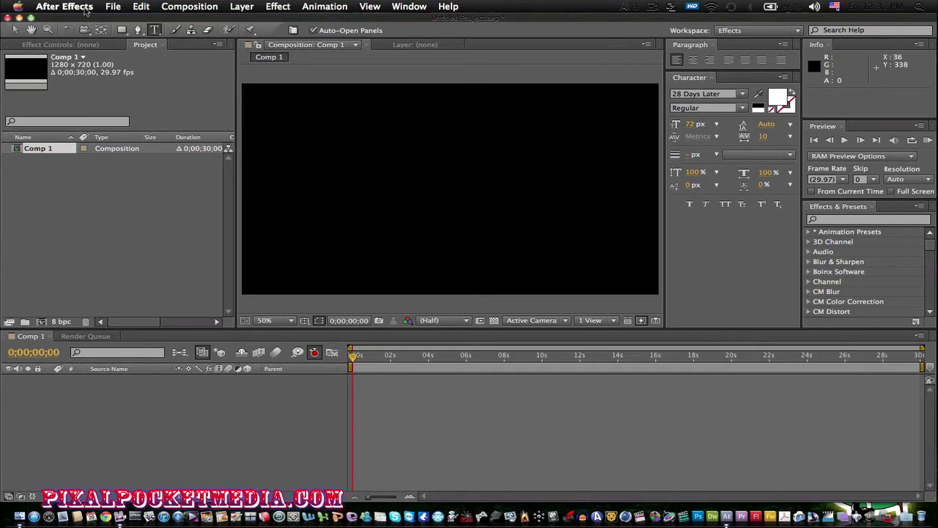
{"action": "left_click", "coordinate": [86, 10]}
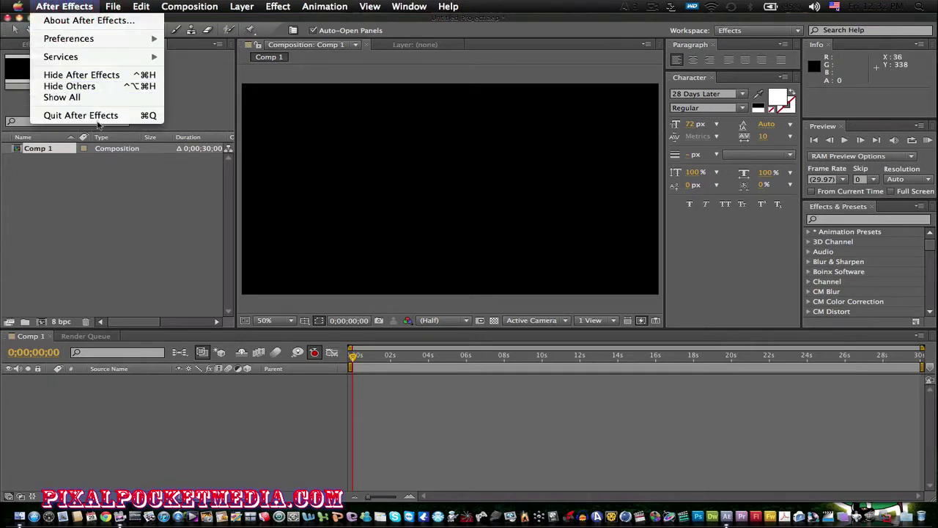
{"action": "mouse_move", "coordinate": [86, 38]}
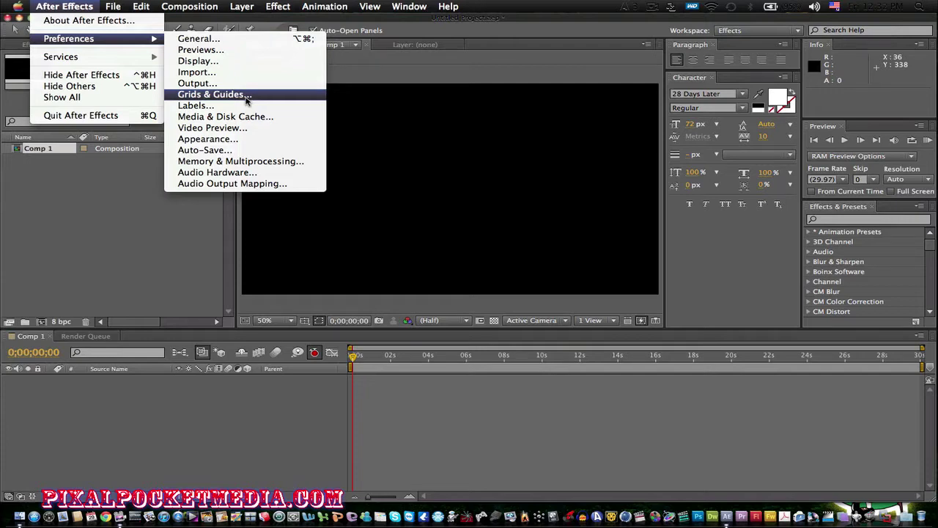
{"action": "mouse_move", "coordinate": [84, 58]}
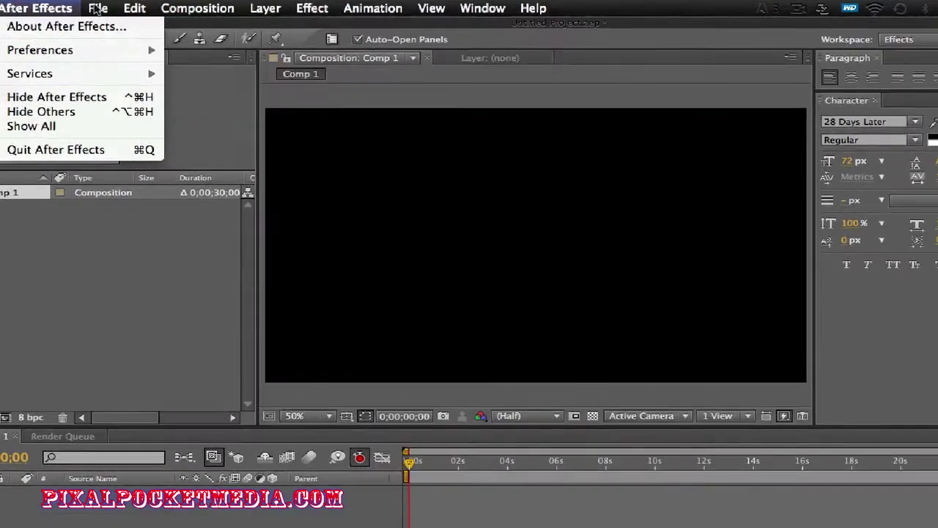
- Start importing a file and look through the clips in the video loops folder
{"action": "mouse_move", "coordinate": [99, 8]}
{"action": "mouse_move", "coordinate": [136, 231]}
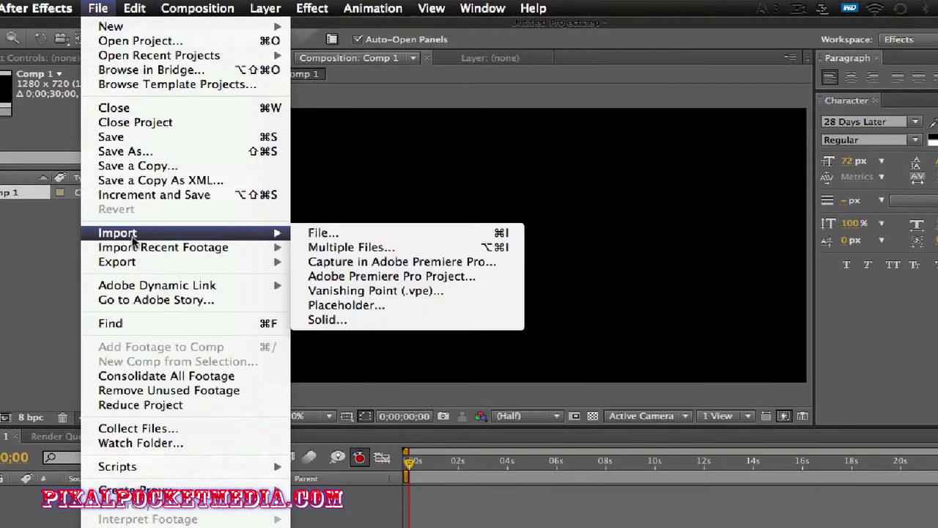
{"action": "left_click", "coordinate": [322, 233]}
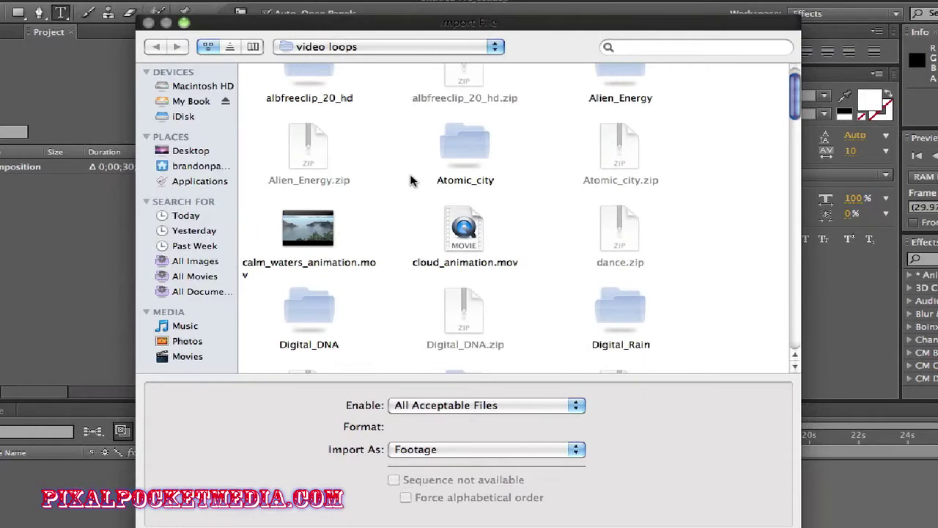
{"action": "scroll", "coordinate": [410, 181], "scroll_direction": "down", "scroll_amount": 10}
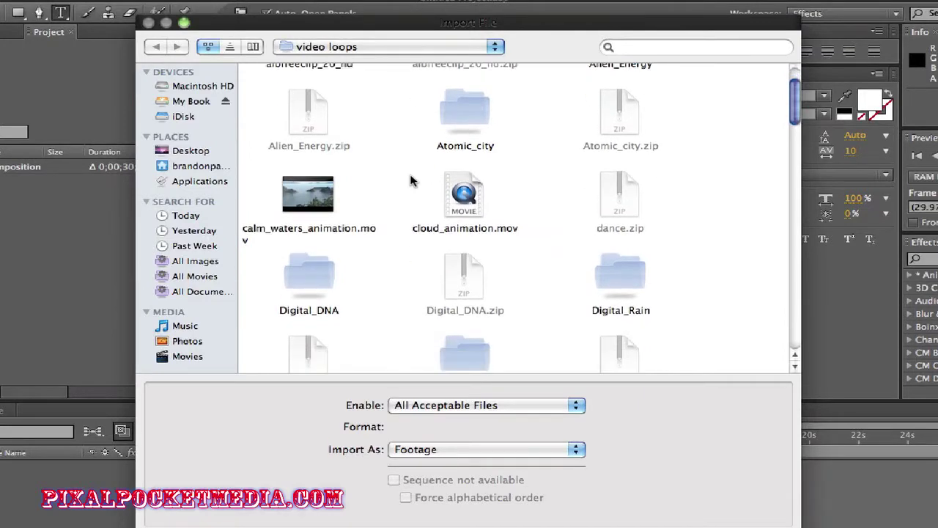
{"action": "scroll", "coordinate": [411, 181], "scroll_direction": "down", "scroll_amount": 12}
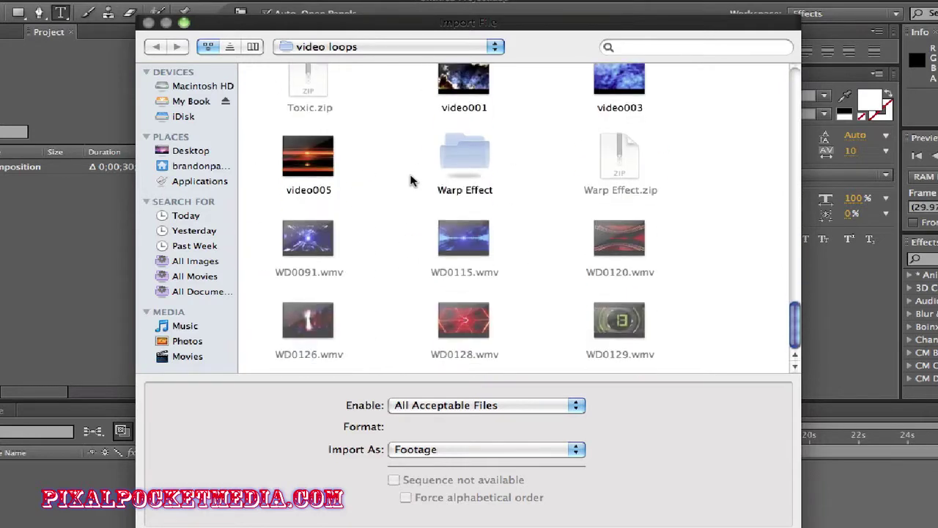
{"action": "scroll", "coordinate": [411, 180], "scroll_direction": "up", "scroll_amount": 5}
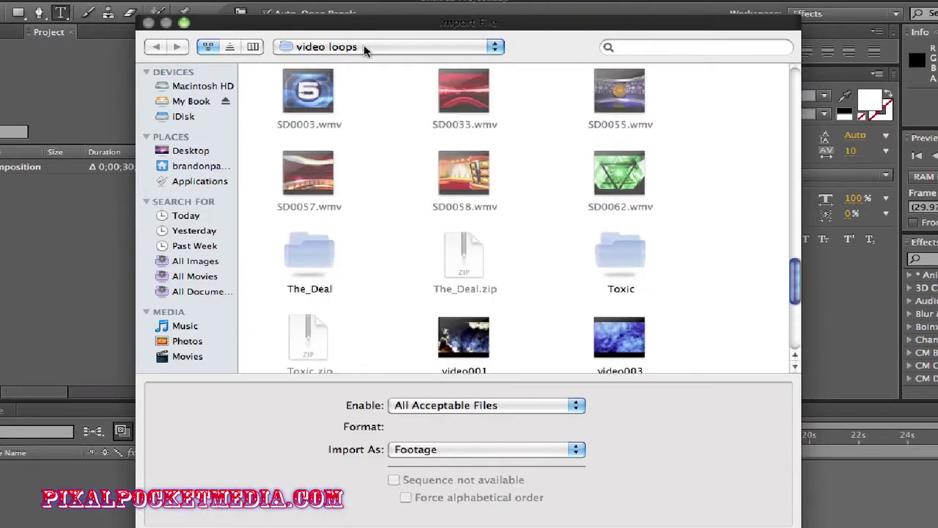
{"action": "scroll", "coordinate": [435, 193], "scroll_direction": "up", "scroll_amount": 2}
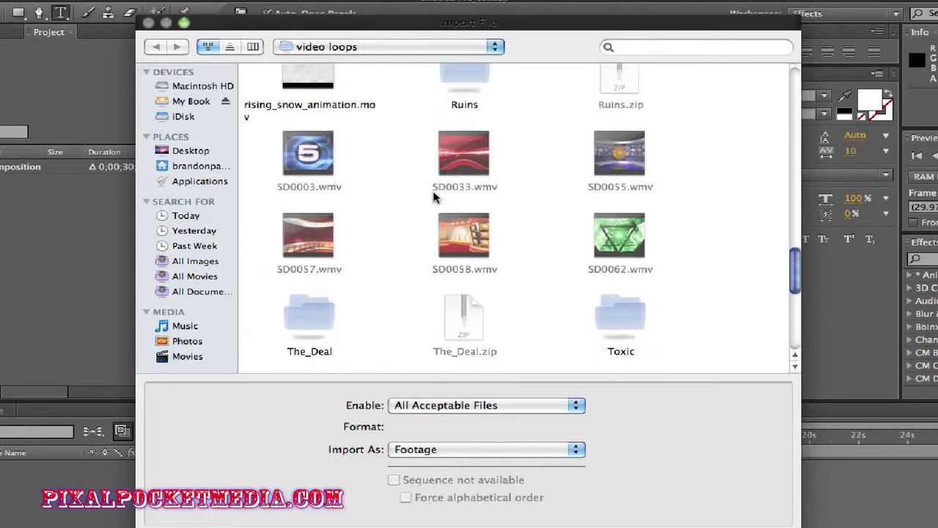
- Browse to the My Book drive and open the Other Pictures folder inside Pictures
{"action": "left_click", "coordinate": [374, 46]}
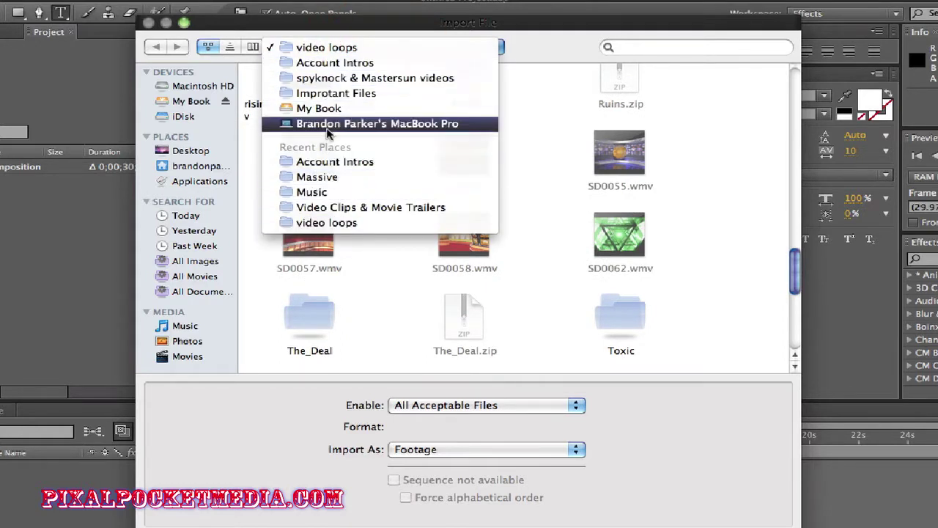
{"action": "left_click", "coordinate": [359, 93]}
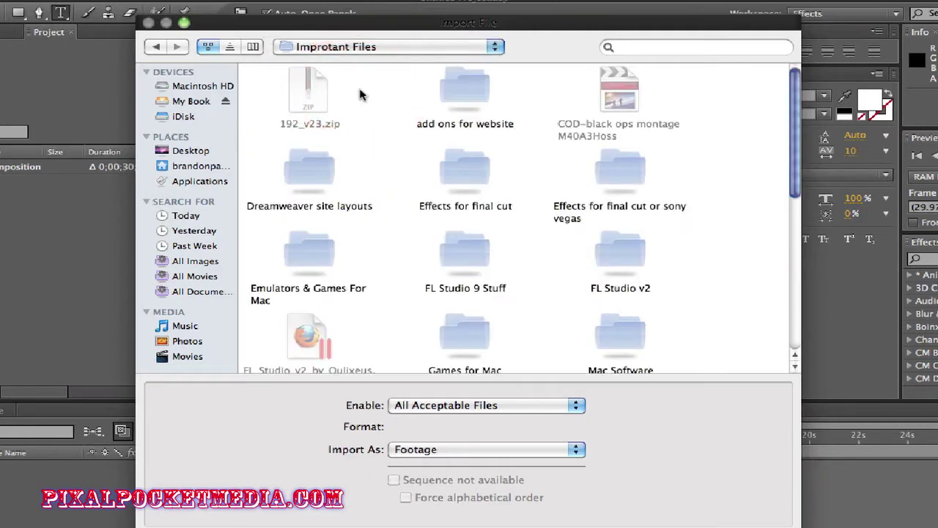
{"action": "left_click", "coordinate": [382, 50]}
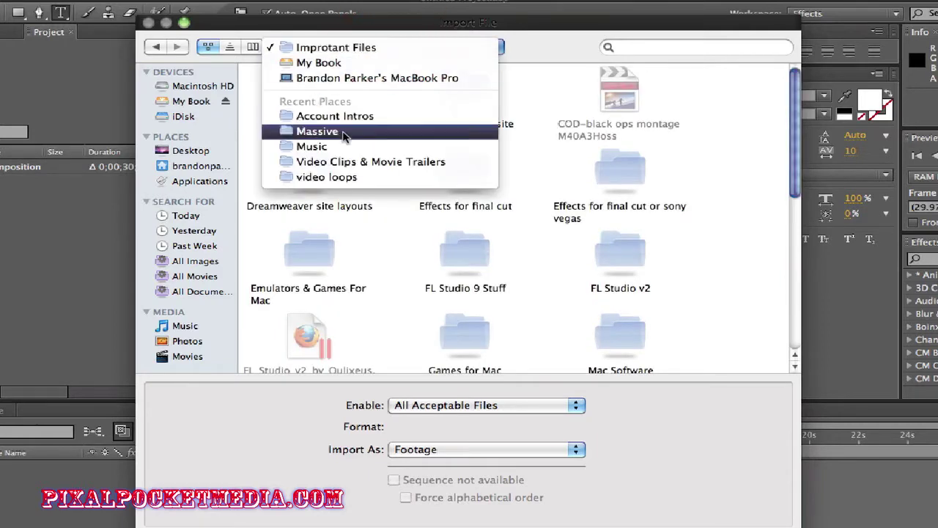
{"action": "left_click", "coordinate": [302, 66]}
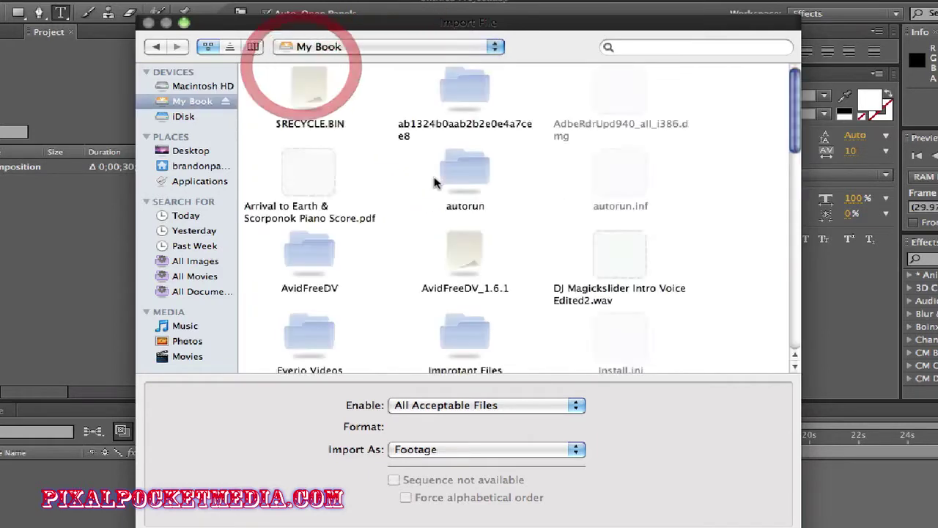
{"action": "scroll", "coordinate": [487, 186], "scroll_direction": "down", "scroll_amount": 10}
{"action": "scroll", "coordinate": [488, 187], "scroll_direction": "up", "scroll_amount": 8}
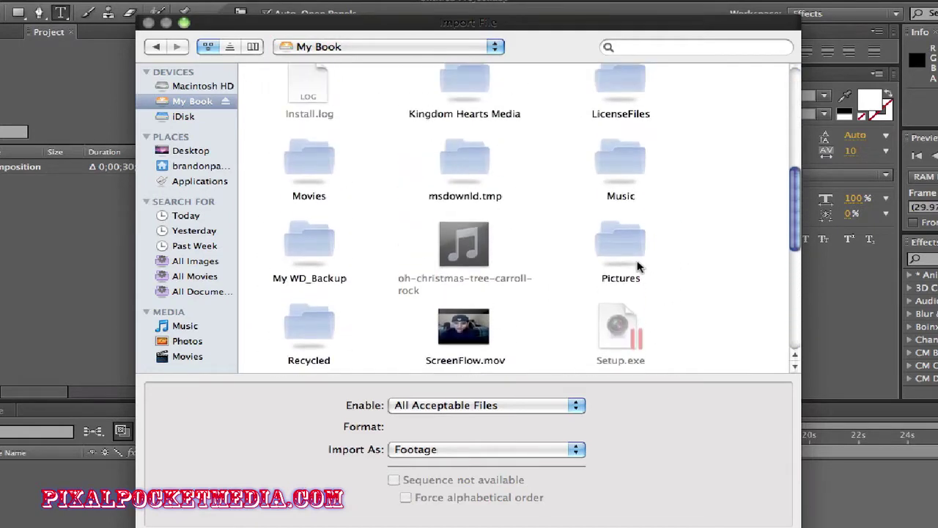
{"action": "double_click", "coordinate": [611, 245]}
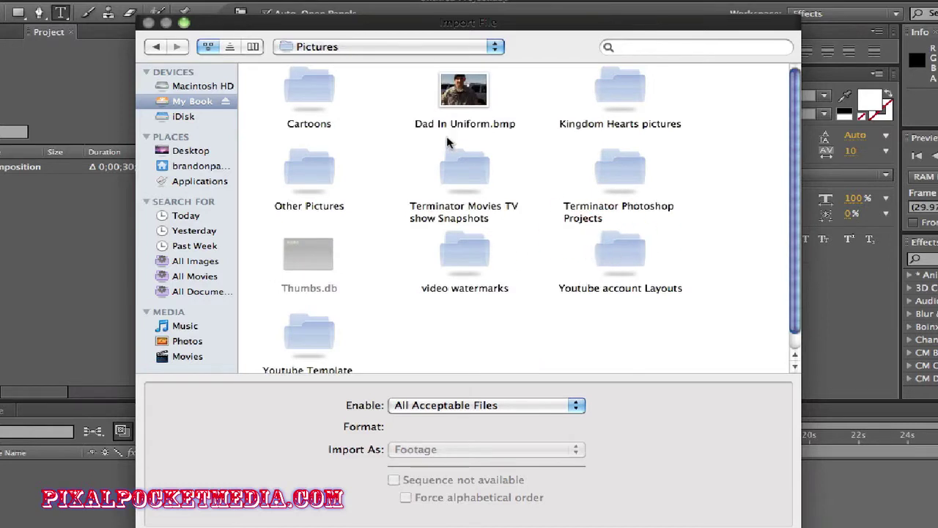
{"action": "double_click", "coordinate": [306, 181]}
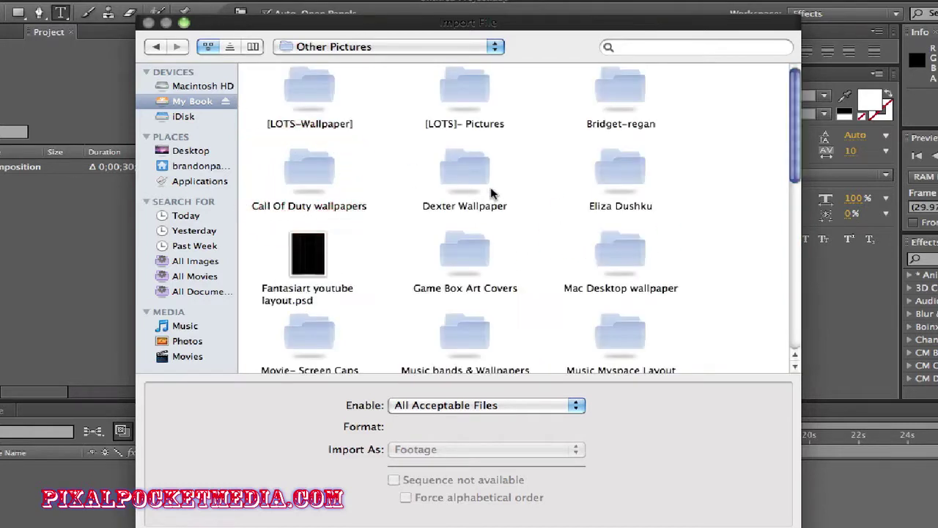
- Open the Pictures subfolder of Other Pictures and, inside it, the Textures & backgrounds folder
{"action": "scroll", "coordinate": [493, 192], "scroll_direction": "down", "scroll_amount": 5}
{"action": "scroll", "coordinate": [493, 192], "scroll_direction": "up", "scroll_amount": 2}
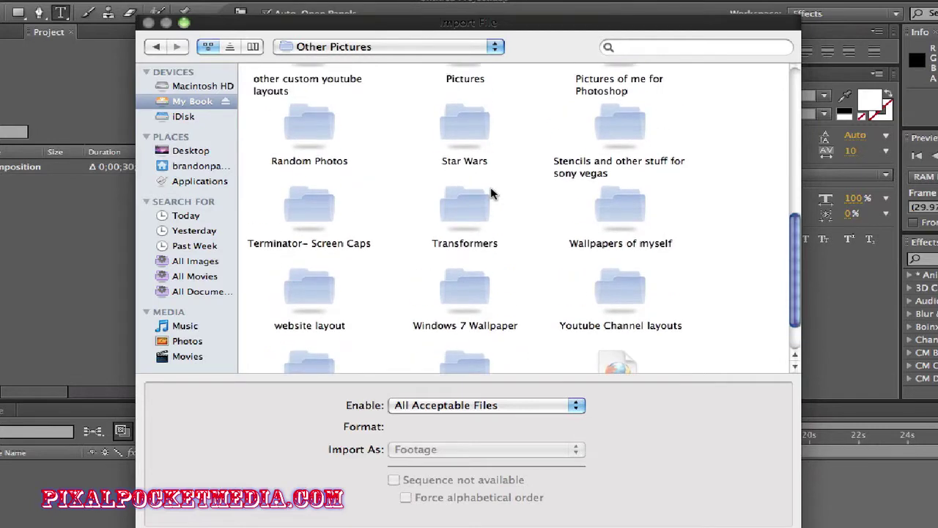
{"action": "scroll", "coordinate": [315, 139], "scroll_direction": "up", "scroll_amount": 2}
{"action": "double_click", "coordinate": [446, 95]}
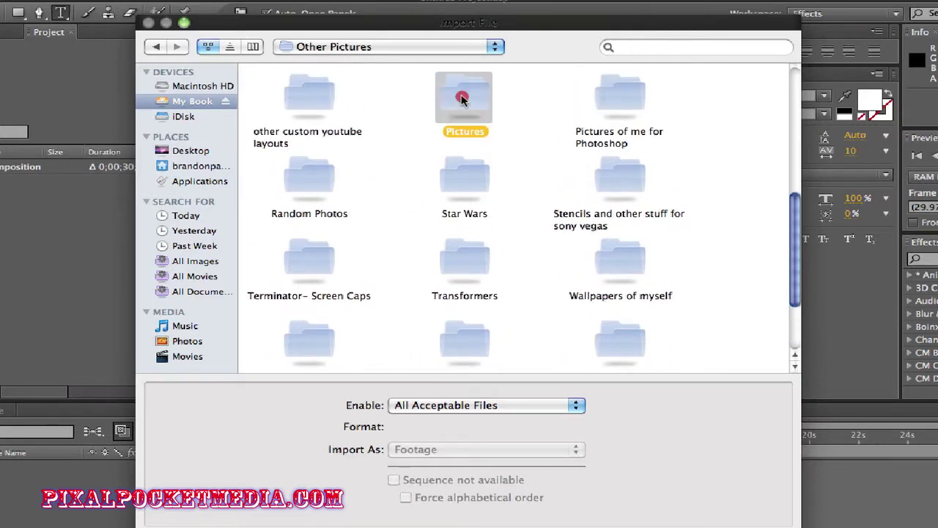
{"action": "scroll", "coordinate": [496, 172], "scroll_direction": "down", "scroll_amount": 10}
{"action": "scroll", "coordinate": [496, 173], "scroll_direction": "down", "scroll_amount": 10}
{"action": "scroll", "coordinate": [496, 172], "scroll_direction": "up", "scroll_amount": 2}
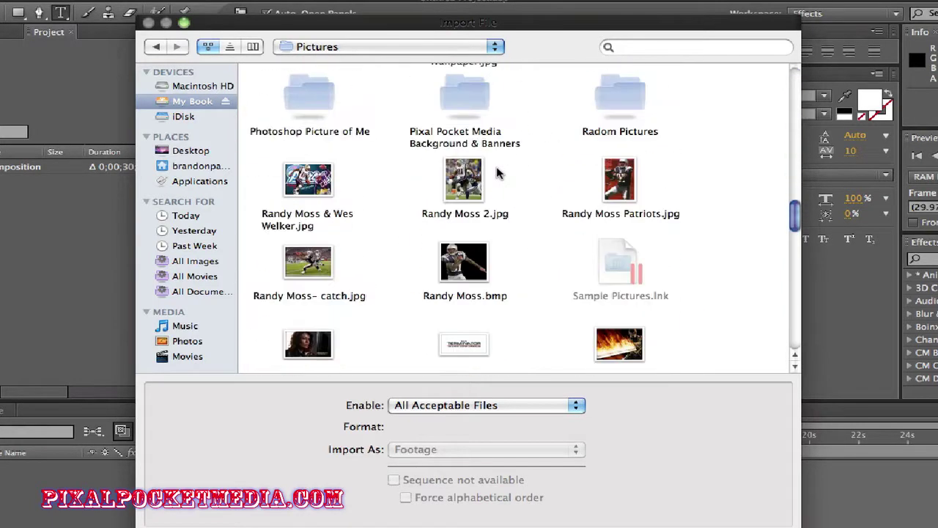
{"action": "scroll", "coordinate": [497, 172], "scroll_direction": "down", "scroll_amount": 6}
{"action": "scroll", "coordinate": [496, 172], "scroll_direction": "down", "scroll_amount": 8}
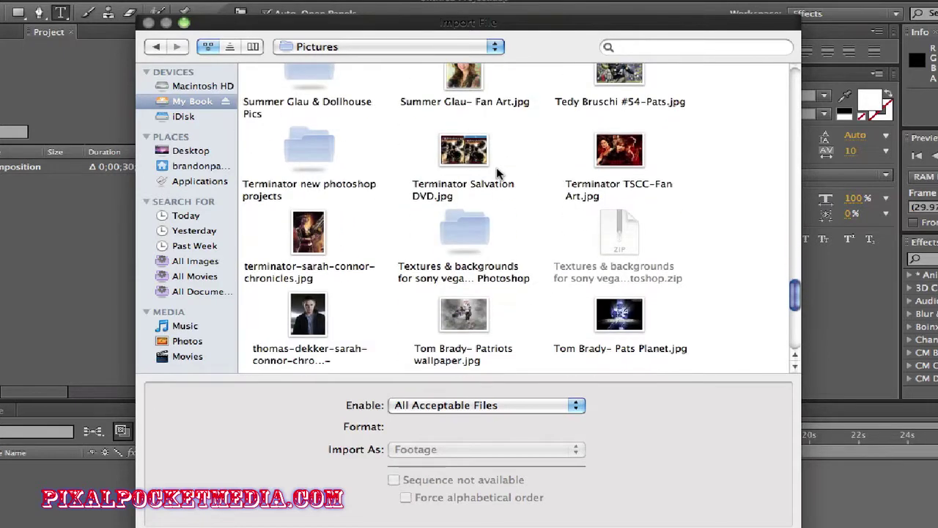
{"action": "double_click", "coordinate": [461, 238]}
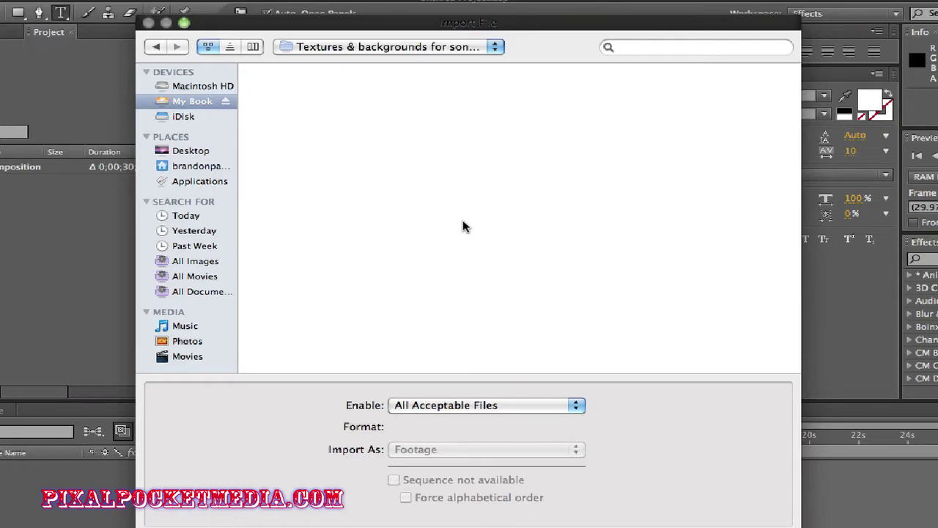
- Look through the Textures & backgrounds folder for a suitable background image or texture pack
{"action": "scroll", "coordinate": [524, 198], "scroll_direction": "down", "scroll_amount": 10}
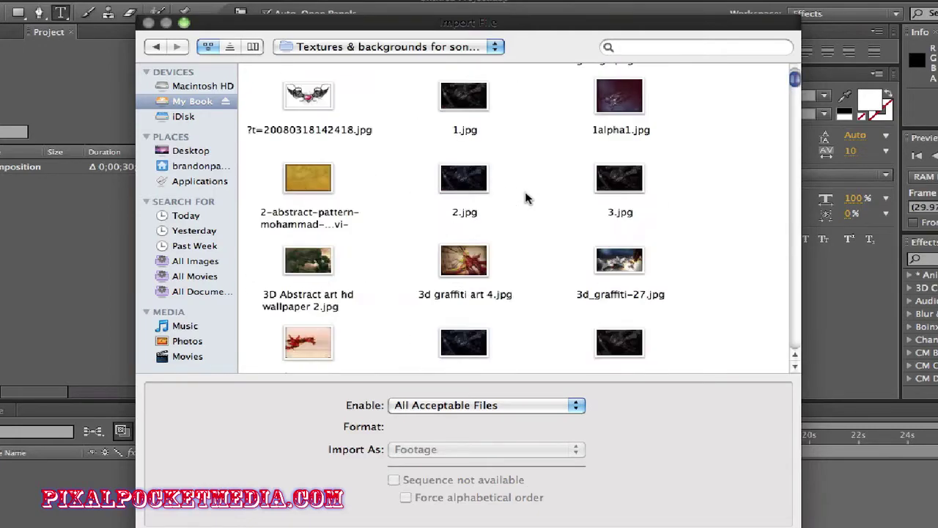
{"action": "scroll", "coordinate": [525, 198], "scroll_direction": "down", "scroll_amount": 10}
{"action": "scroll", "coordinate": [525, 198], "scroll_direction": "up", "scroll_amount": 15}
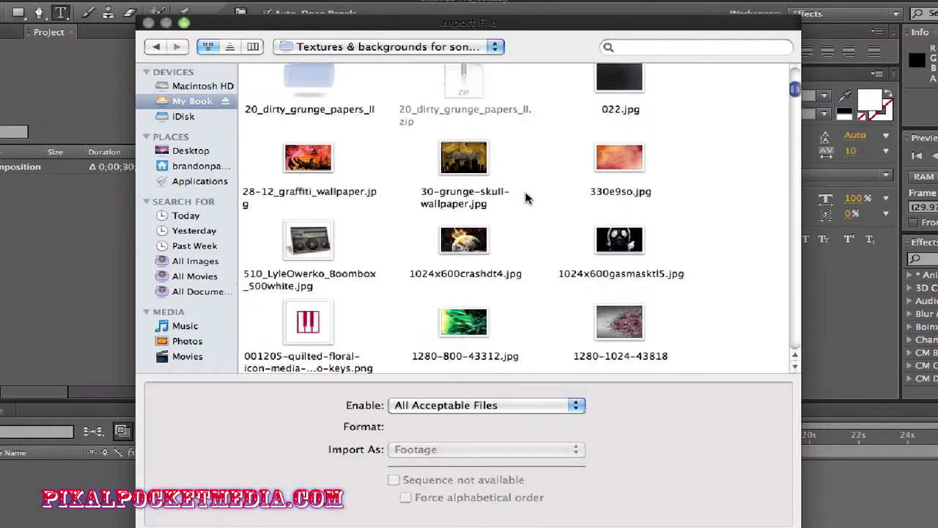
{"action": "scroll", "coordinate": [525, 198], "scroll_direction": "down", "scroll_amount": 15}
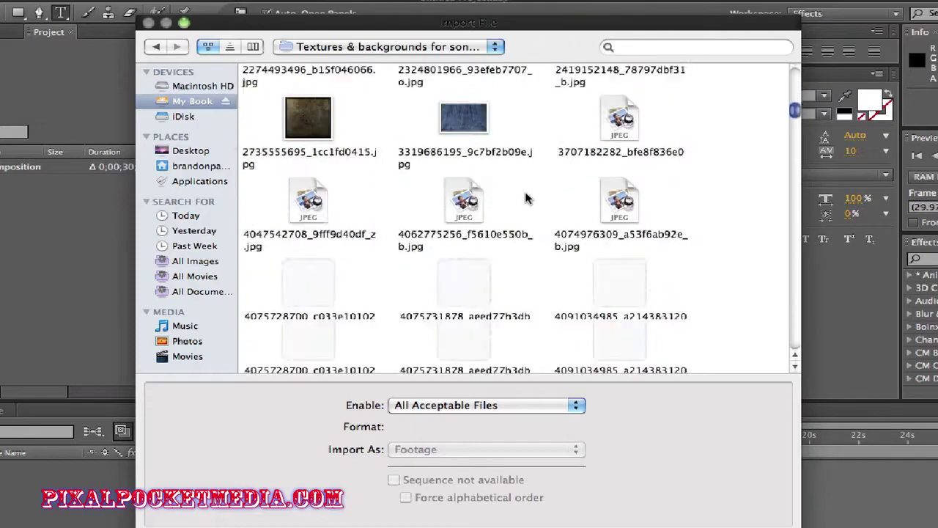
{"action": "scroll", "coordinate": [525, 198], "scroll_direction": "down", "scroll_amount": 5}
{"action": "scroll", "coordinate": [525, 198], "scroll_direction": "down", "scroll_amount": 15}
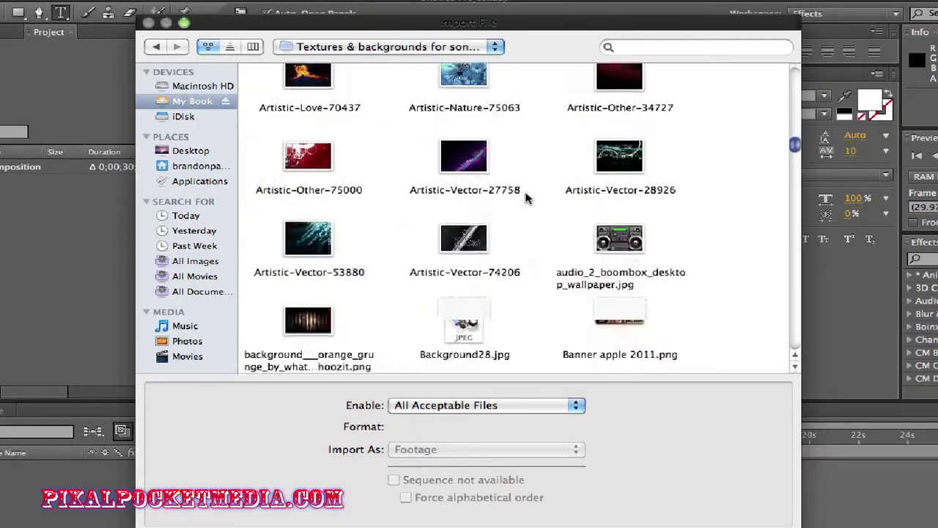
{"action": "scroll", "coordinate": [525, 198], "scroll_direction": "down", "scroll_amount": 15}
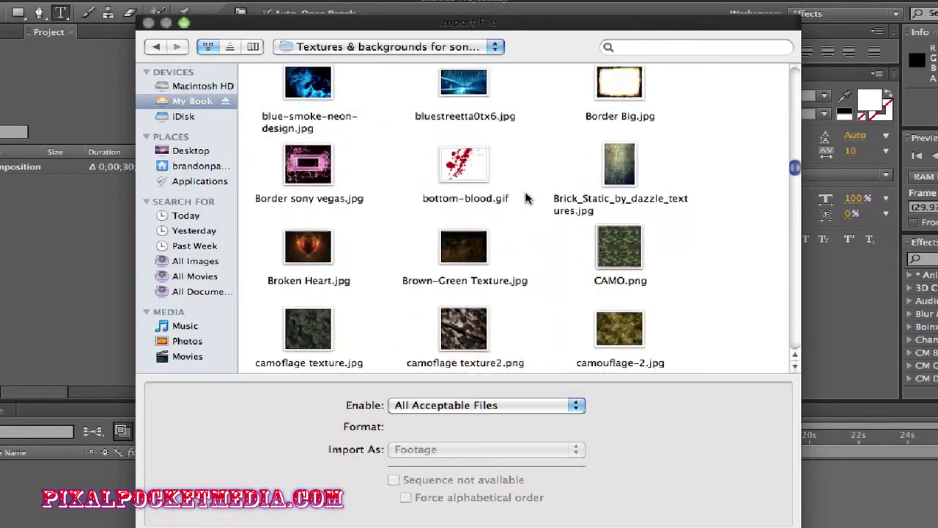
{"action": "scroll", "coordinate": [525, 198], "scroll_direction": "down", "scroll_amount": 8}
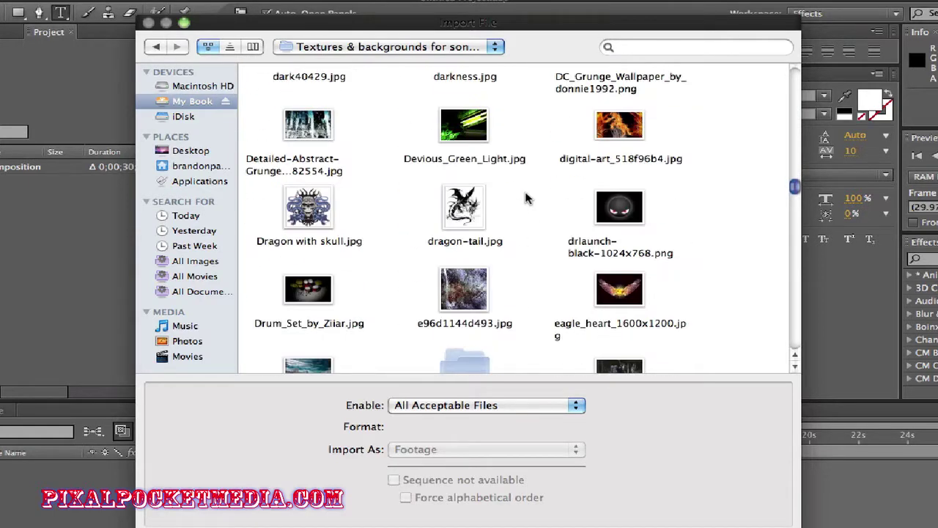
{"action": "scroll", "coordinate": [525, 198], "scroll_direction": "down", "scroll_amount": 8}
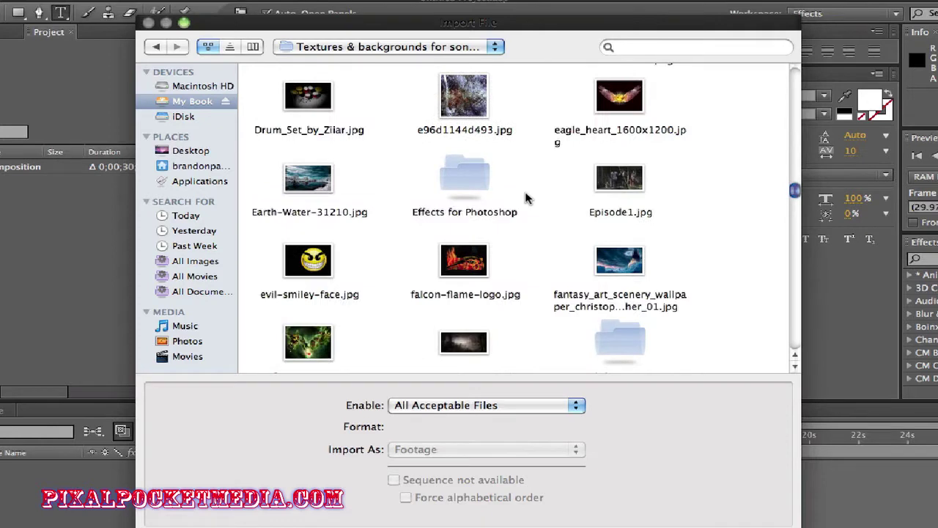
{"action": "scroll", "coordinate": [525, 198], "scroll_direction": "down", "scroll_amount": 4}
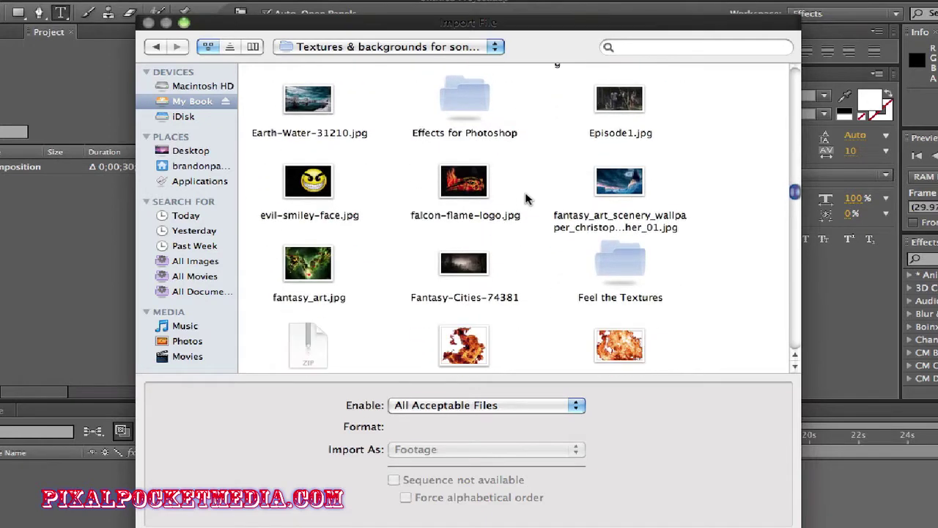
{"action": "scroll", "coordinate": [547, 247], "scroll_direction": "down", "scroll_amount": 3}
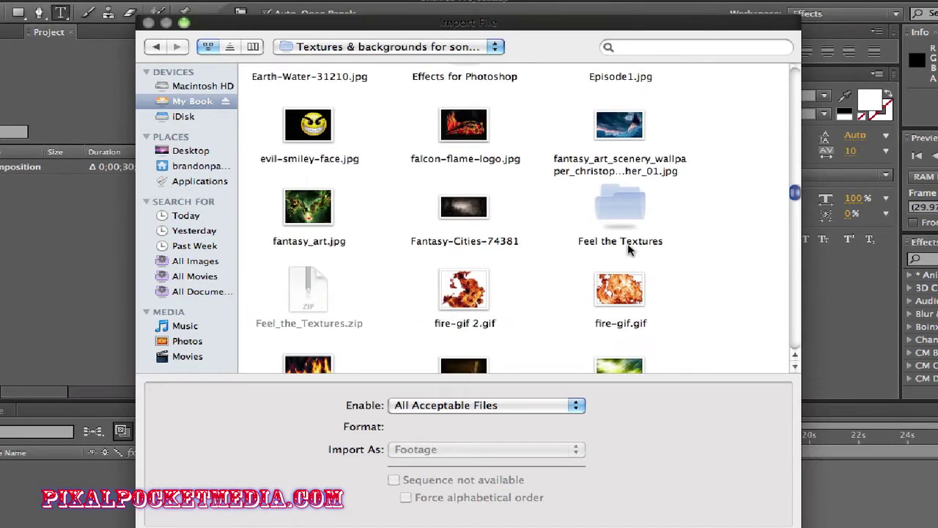
{"action": "scroll", "coordinate": [526, 233], "scroll_direction": "down", "scroll_amount": 15}
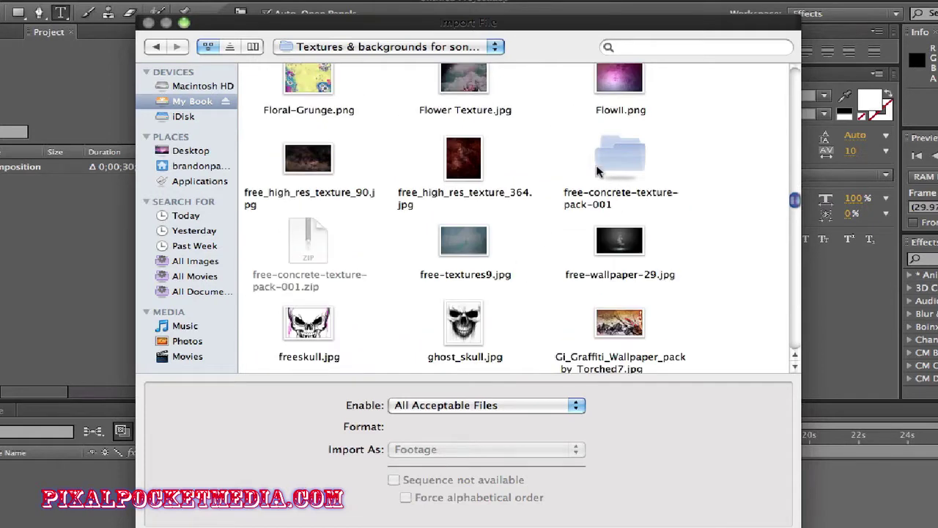
- Import concrete-0022.jpg from the free-concrete-texture-pack-001 folder
{"action": "double_click", "coordinate": [625, 163]}
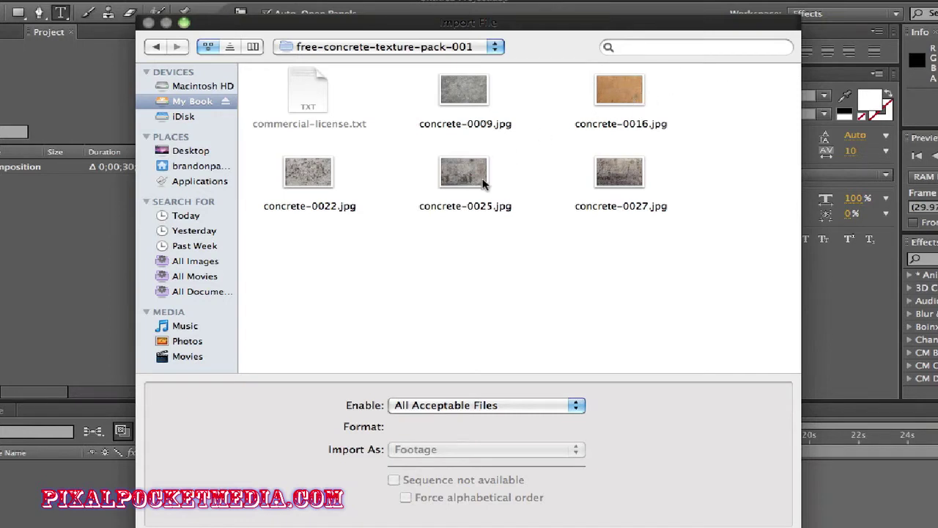
{"action": "left_click", "coordinate": [451, 100]}
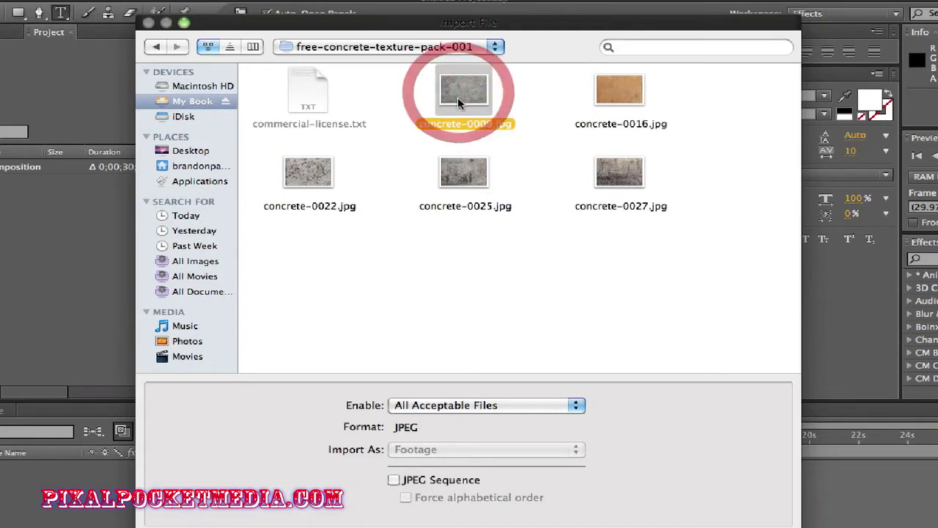
{"action": "left_click", "coordinate": [457, 183]}
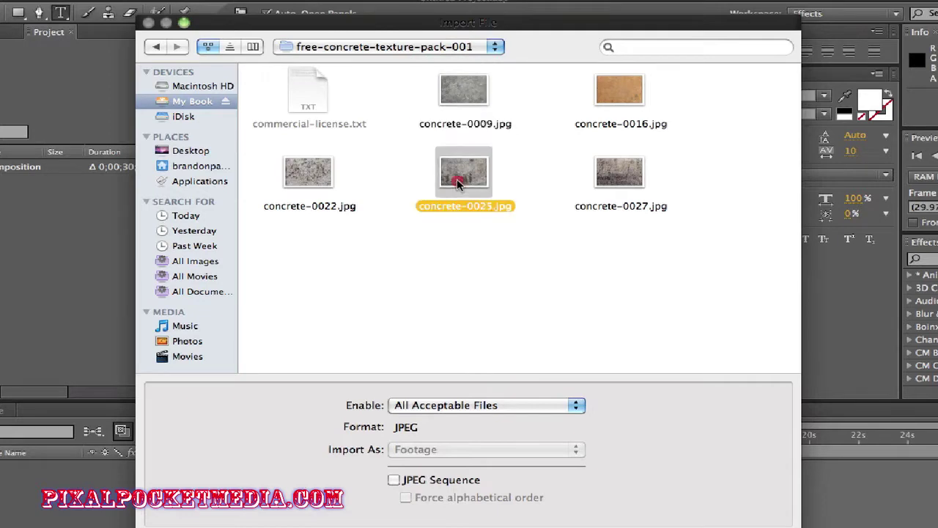
{"action": "left_click", "coordinate": [307, 172]}
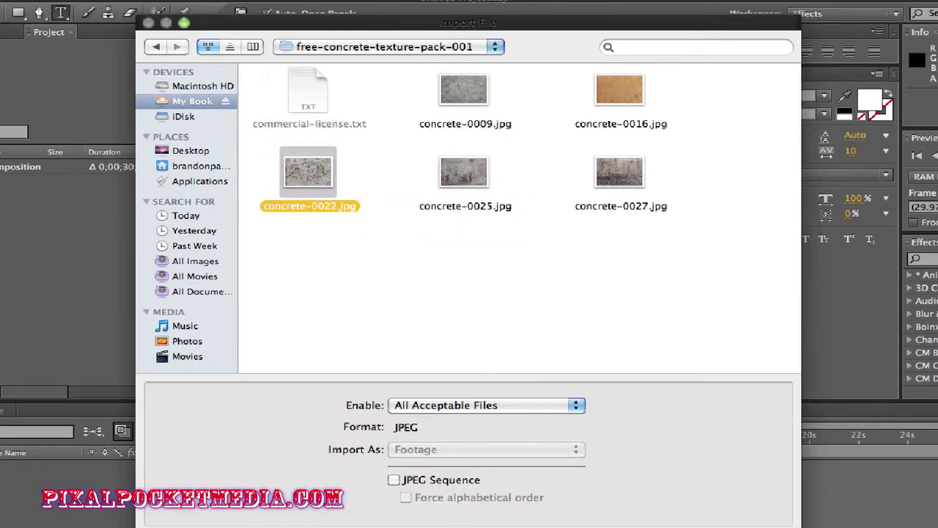
{"action": "key", "text": "Return"}
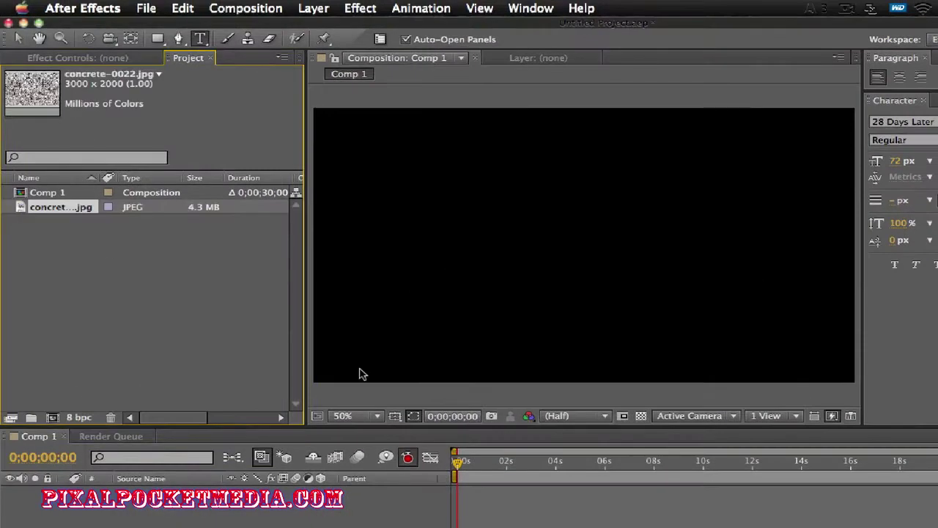
- Add concrete-0022.jpg to Comp 1 and trim its layer to end at about 10 seconds
{"action": "left_click_drag", "start_coordinate": [61, 207], "coordinate": [579, 250]}
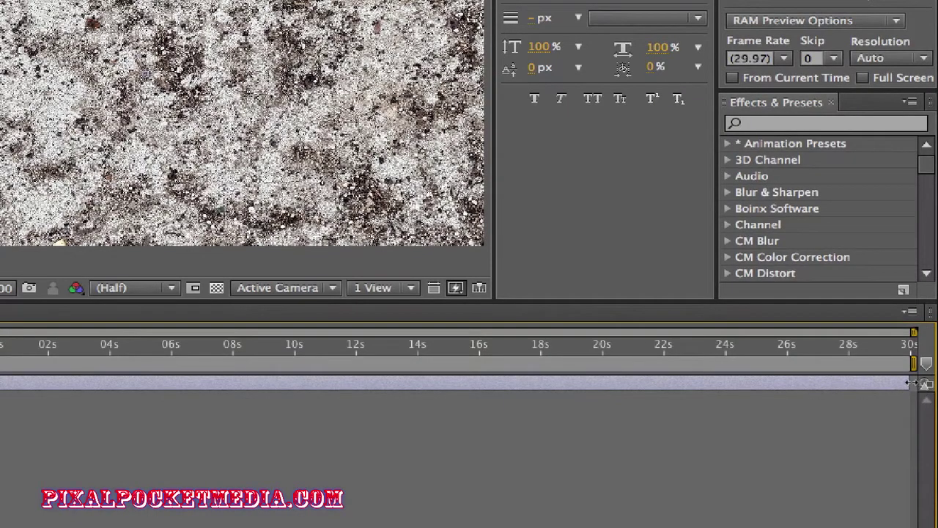
{"action": "left_click_drag", "start_coordinate": [909, 382], "coordinate": [332, 393]}
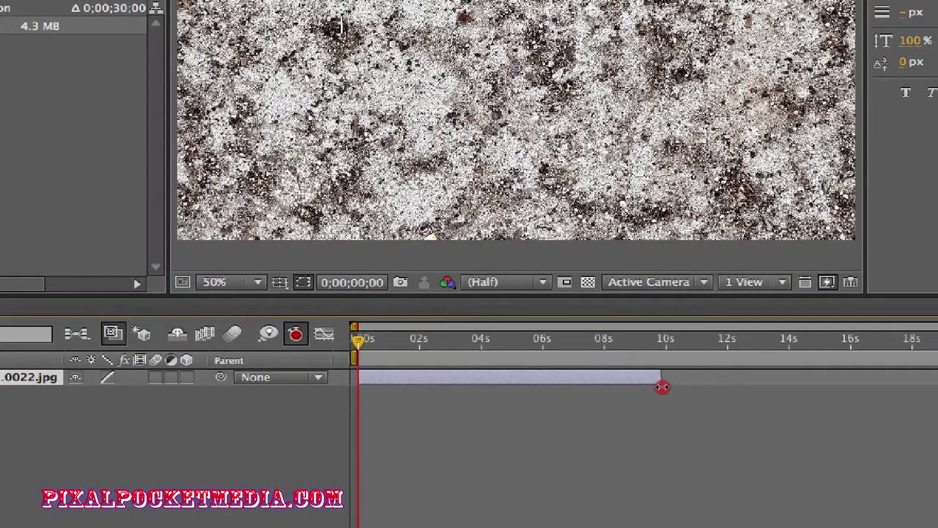
{"action": "left_click_drag", "start_coordinate": [662, 386], "coordinate": [670, 388]}
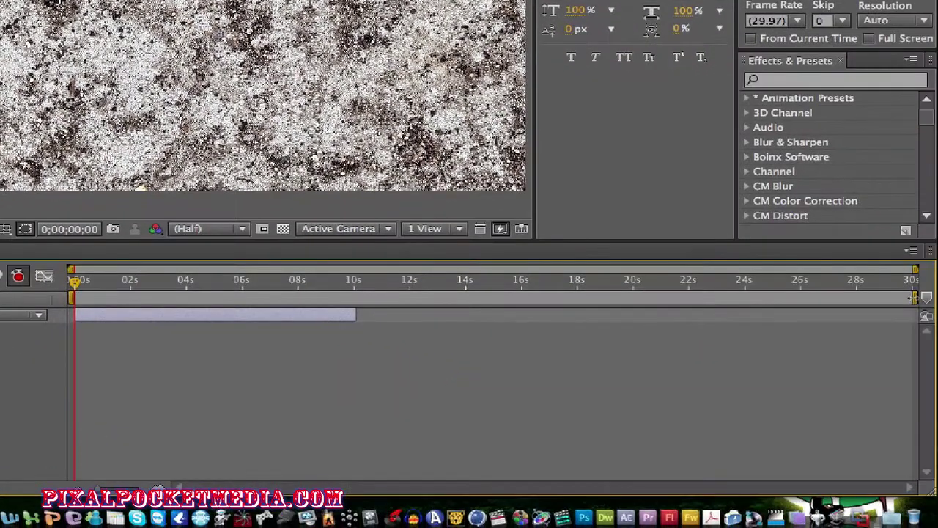
- Shorten the work area to end at about 10 seconds, in line with the end of the concrete layer
{"action": "left_click_drag", "start_coordinate": [913, 299], "coordinate": [354, 305]}
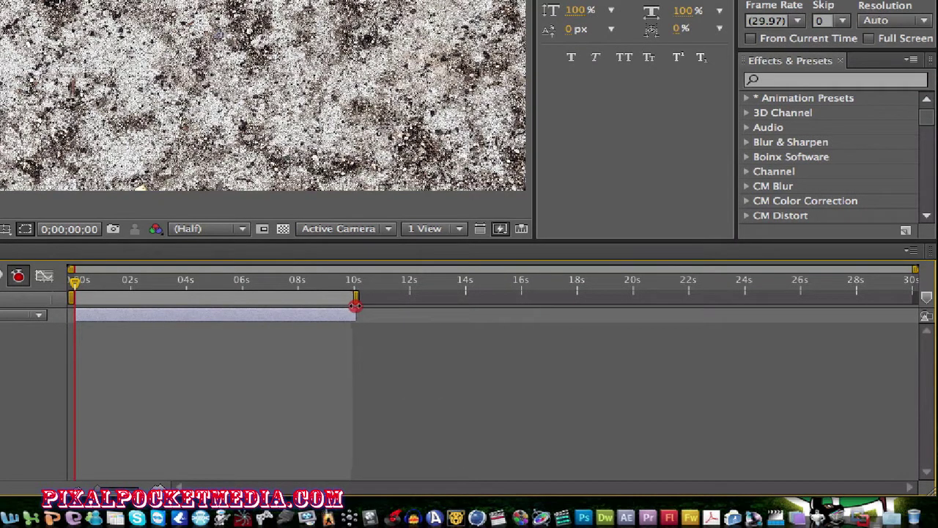
{"action": "left_click_drag", "start_coordinate": [354, 305], "coordinate": [354, 305]}
{"action": "left_click", "coordinate": [353, 317]}
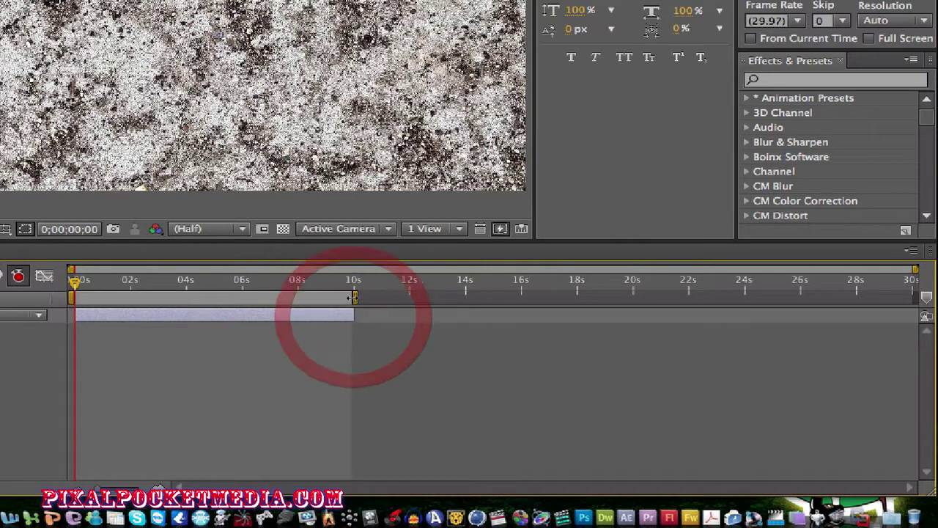
{"action": "left_click_drag", "start_coordinate": [352, 296], "coordinate": [356, 297]}
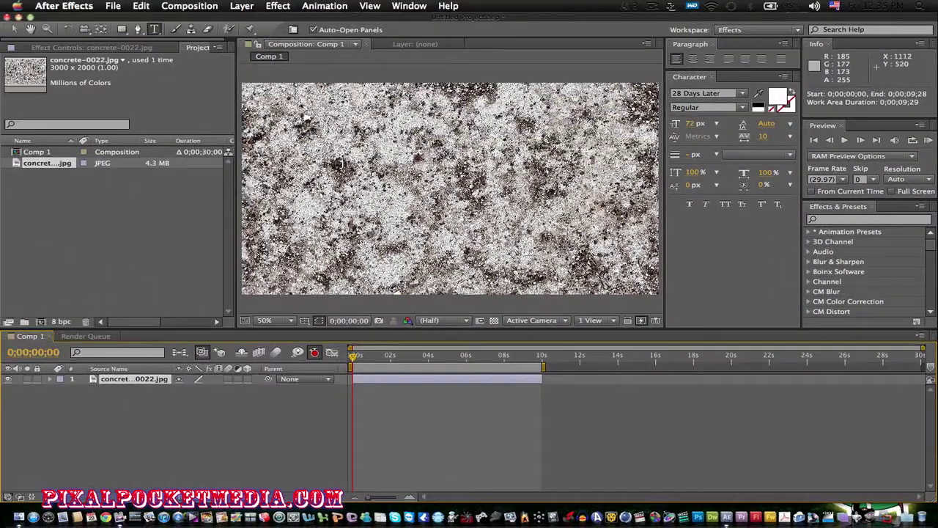
- Start a new text layer in the upper-left part of the concrete background
{"action": "left_click", "coordinate": [324, 168]}
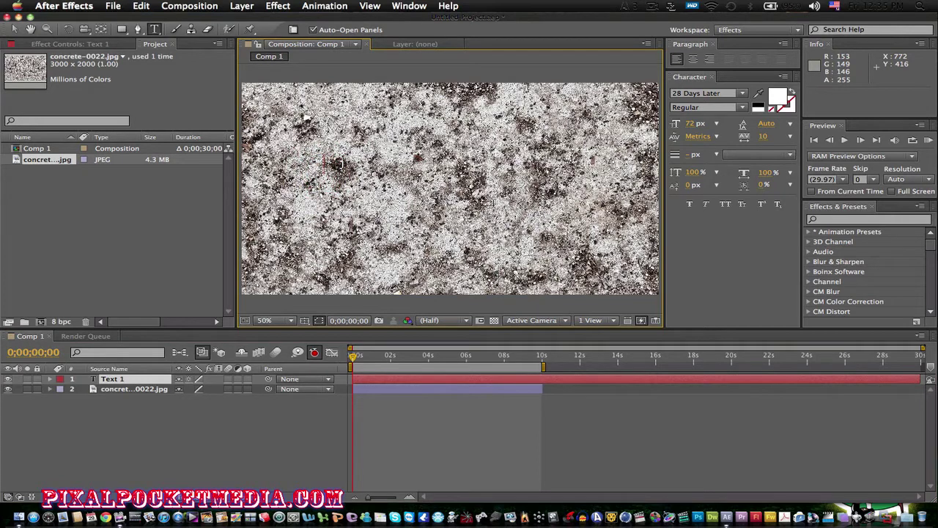
{"action": "type", "text": "THE FUTUR"}
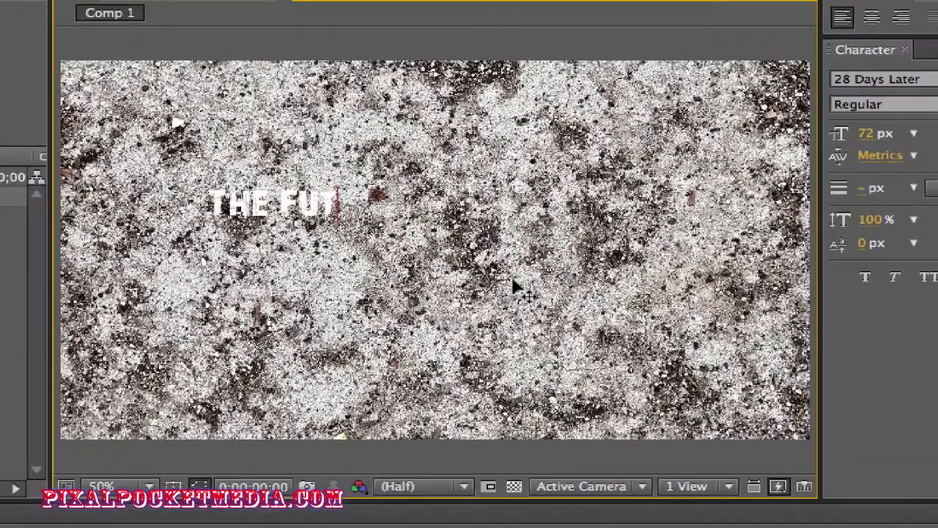
{"action": "key", "text": "BackSpace"}
{"action": "key", "text": "BackSpace"}
{"action": "key", "text": "BackSpace"}
{"action": "key", "text": "BackSpace"}
{"action": "key", "text": "BackSpace"}
{"action": "key", "text": "BackSpace"}
{"action": "key", "text": "BackSpace"}
{"action": "key", "text": "BackSpace"}
{"action": "key", "text": "BackSpace"}
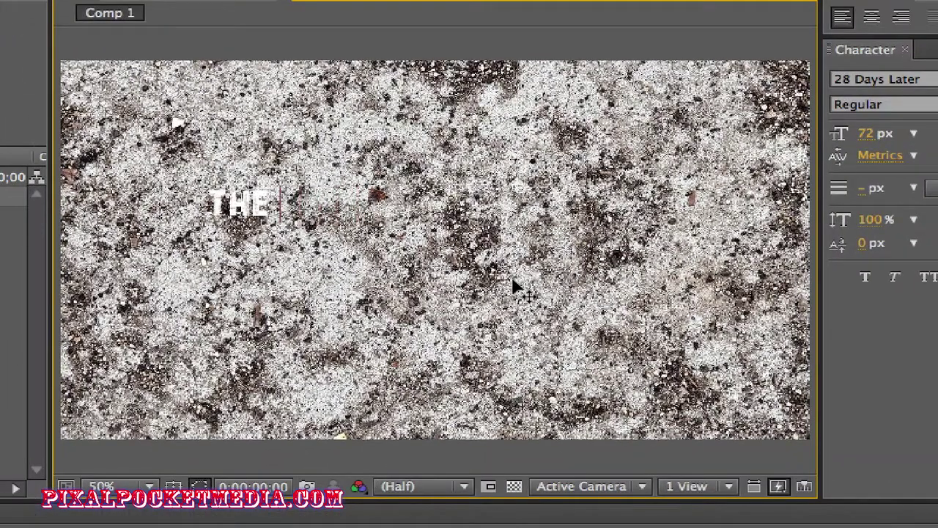
- Enter MASTERSUN as the content of the text layer
{"action": "type", "text": "MASYE"}
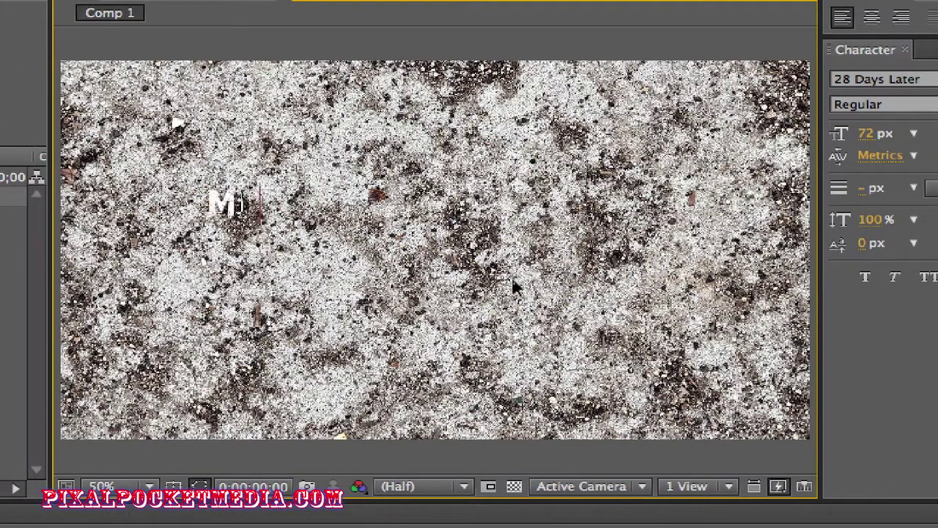
{"action": "key", "text": "BackSpace"}
{"action": "key", "text": "BackSpace"}
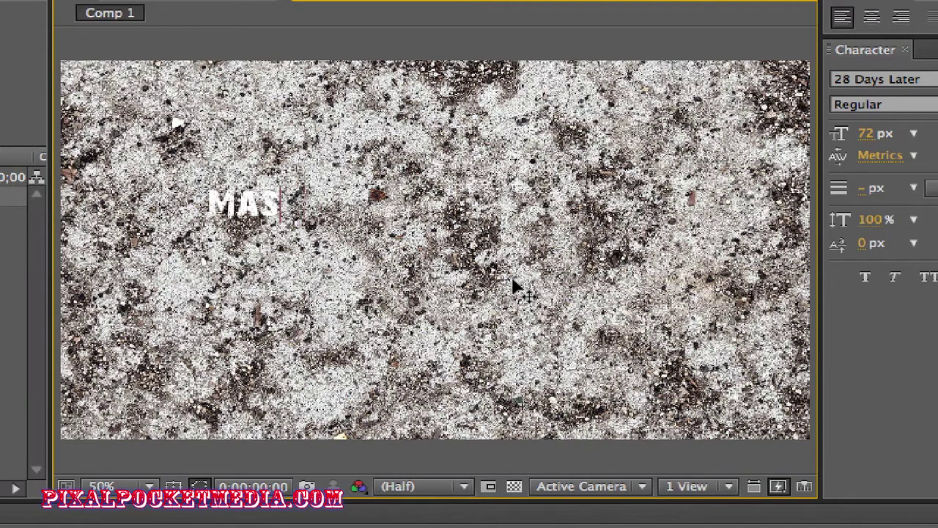
{"action": "type", "text": "TER"}
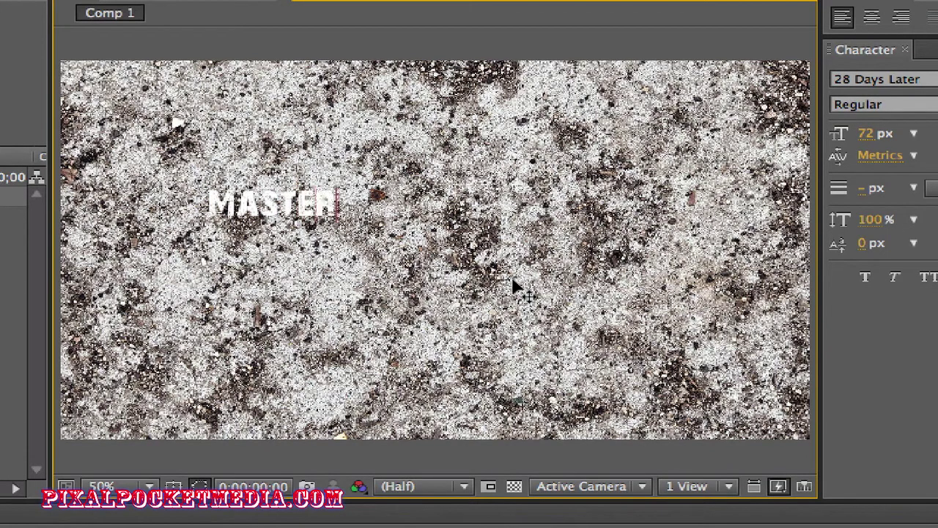
{"action": "type", "text": "SON"}
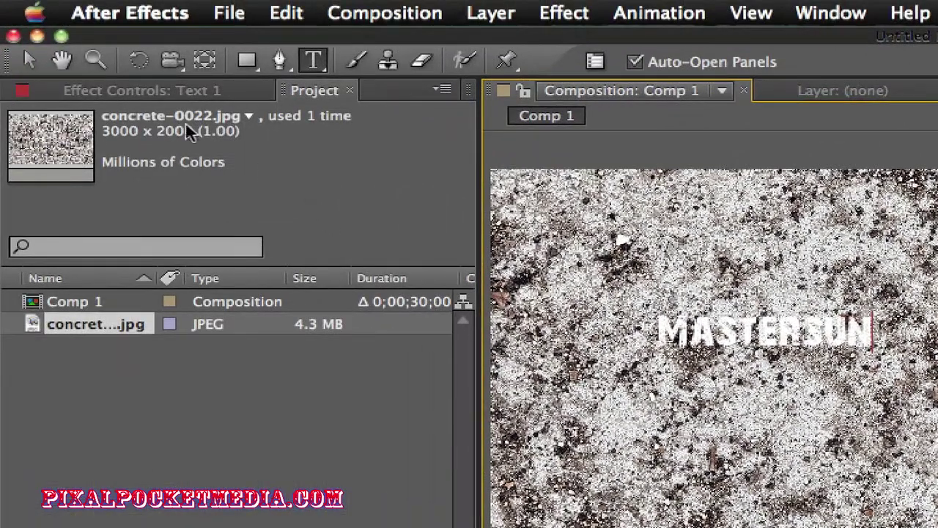
- Enlarge the MASTERSUN text to more than twice its width and place it around the middle of the frame
{"action": "left_click", "coordinate": [30, 60]}
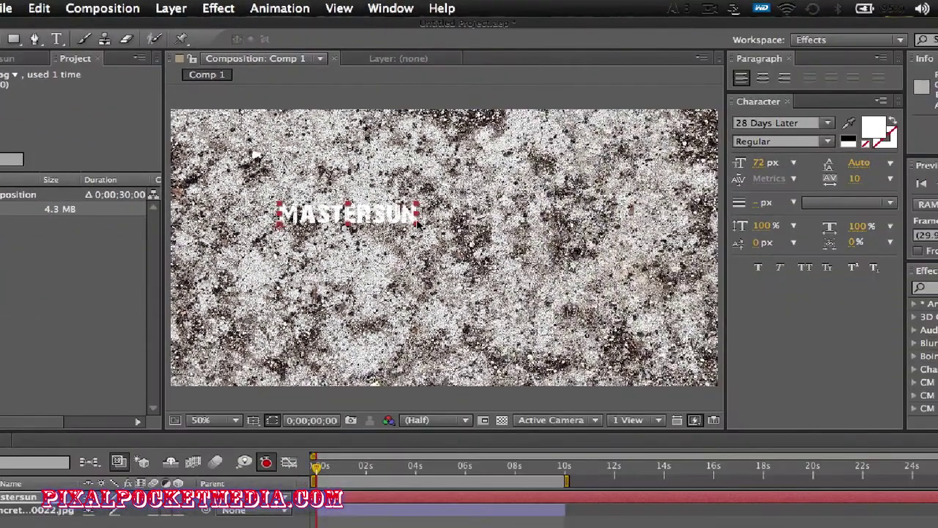
{"action": "left_click_drag", "start_coordinate": [416, 203], "coordinate": [608, 203]}
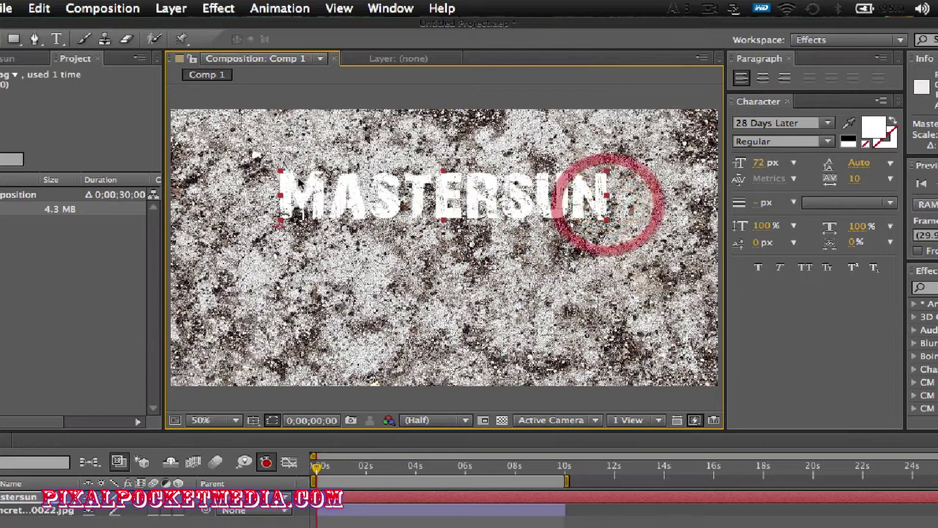
{"action": "left_click_drag", "start_coordinate": [284, 175], "coordinate": [294, 233]}
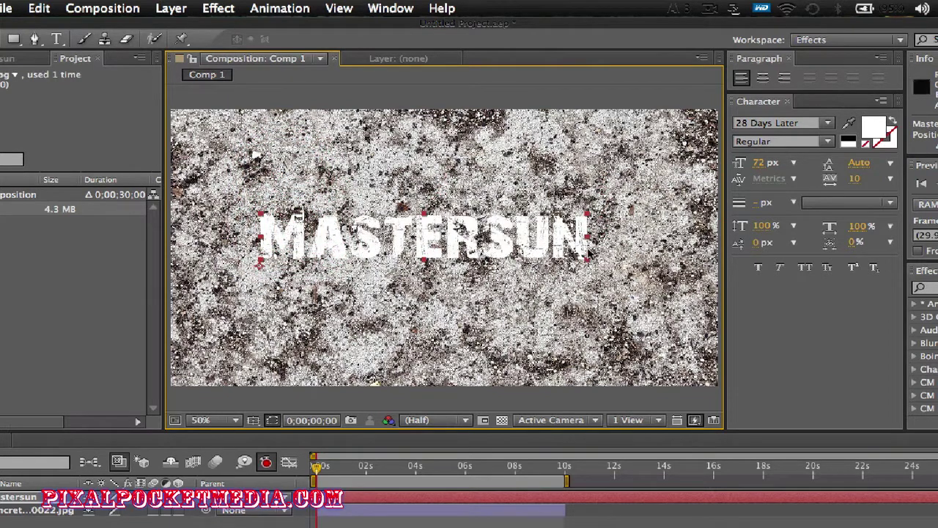
{"action": "left_click_drag", "start_coordinate": [590, 239], "coordinate": [650, 239]}
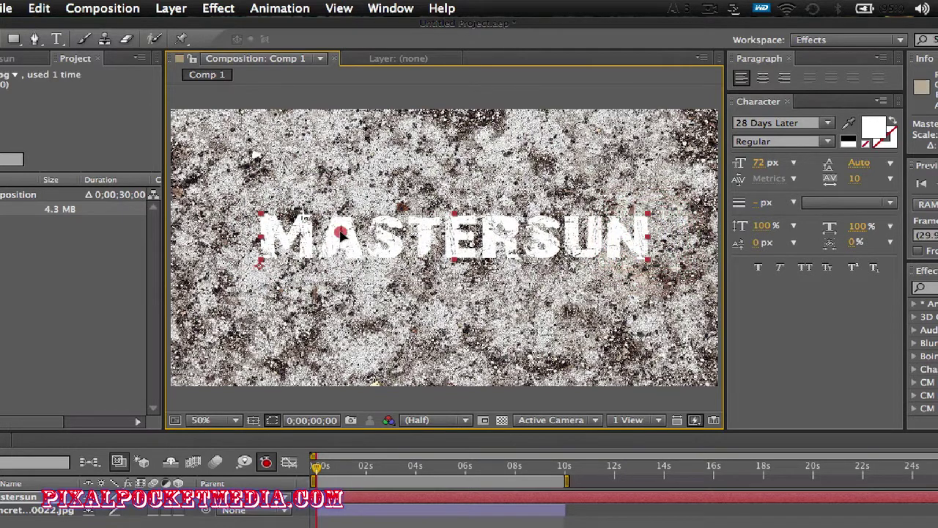
- Shift the MASTERSUN text slightly up and left, and resize it into a wider, flatter title across the frame's middle
{"action": "left_click_drag", "start_coordinate": [339, 239], "coordinate": [324, 232]}
{"action": "left_click_drag", "start_coordinate": [634, 260], "coordinate": [642, 242]}
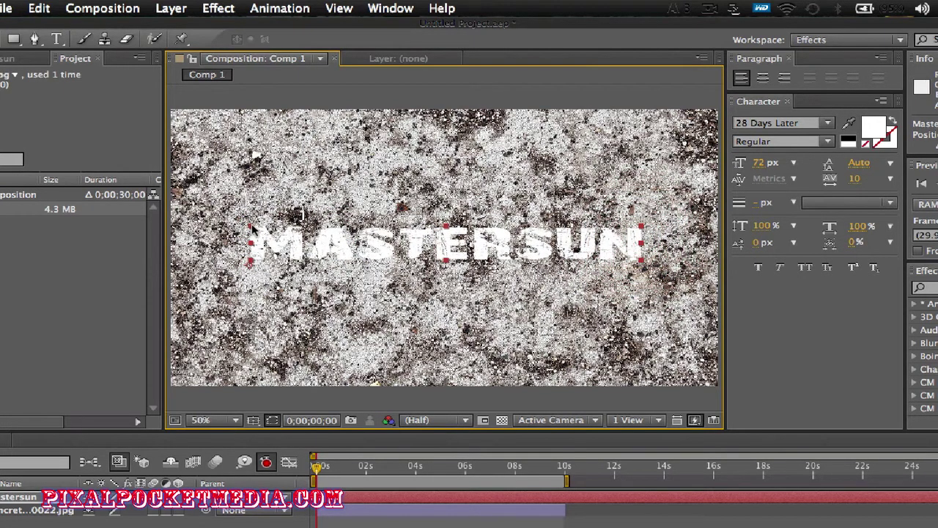
{"action": "left_click_drag", "start_coordinate": [250, 227], "coordinate": [250, 219]}
{"action": "left_click_drag", "start_coordinate": [480, 238], "coordinate": [636, 238]}
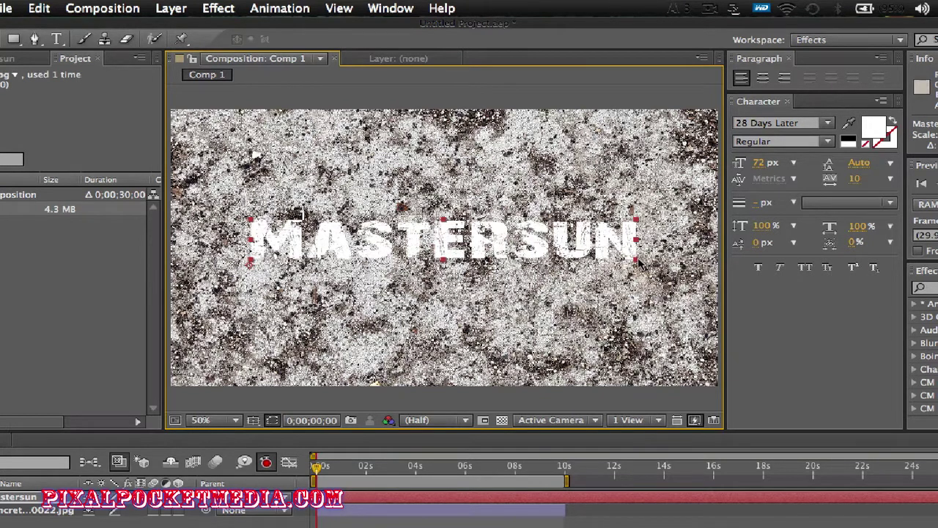
{"action": "left_click_drag", "start_coordinate": [637, 260], "coordinate": [657, 260]}
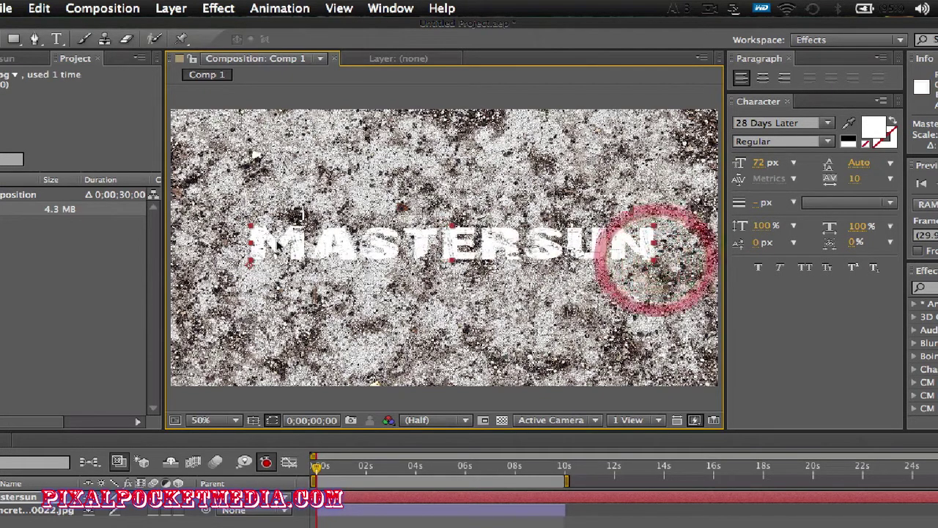
- Shift the MASTERSUN text left toward the frame's horizontal centre and enlarge it slightly
{"action": "left_click_drag", "start_coordinate": [299, 246], "coordinate": [285, 245]}
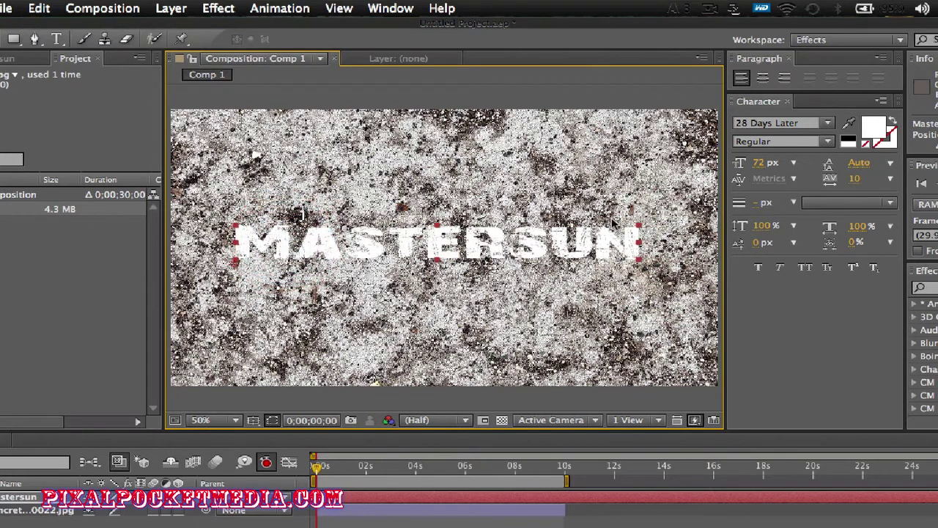
{"action": "mouse_move", "coordinate": [638, 228]}
{"action": "left_mouse_down"}
{"action": "mouse_move", "coordinate": [635, 218]}
{"action": "mouse_move", "coordinate": [651, 218]}
{"action": "left_mouse_up"}
{"action": "scroll", "coordinate": [931, 336], "scroll_direction": "down", "scroll_amount": 5}
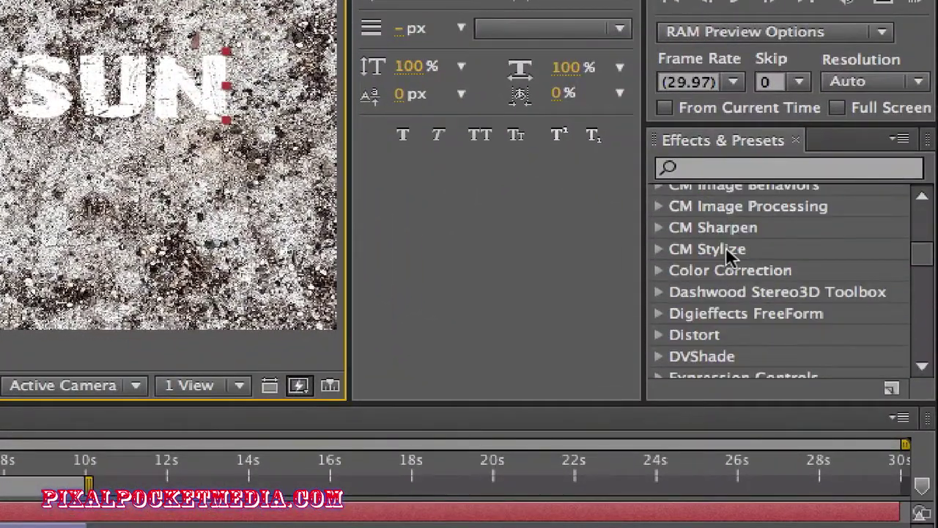
{"action": "scroll", "coordinate": [726, 247], "scroll_direction": "up", "scroll_amount": 5}
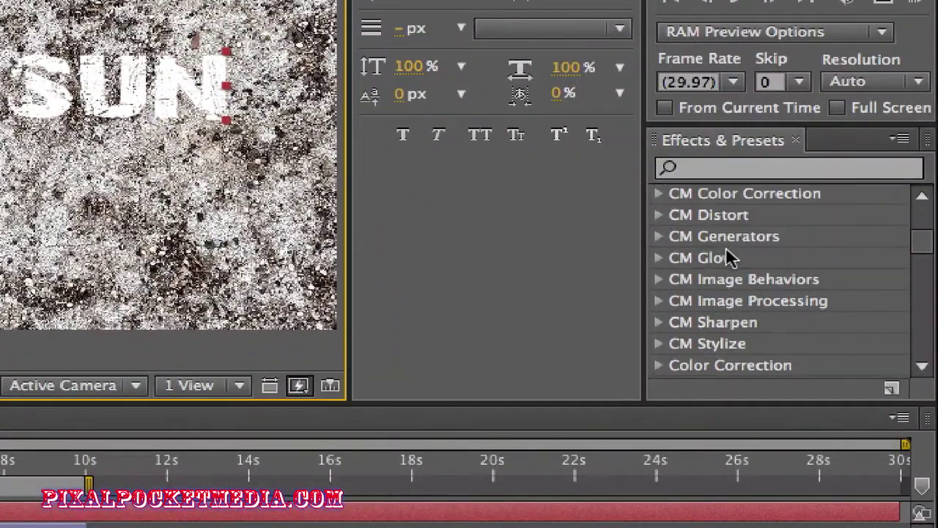
{"action": "scroll", "coordinate": [726, 247], "scroll_direction": "down", "scroll_amount": 3}
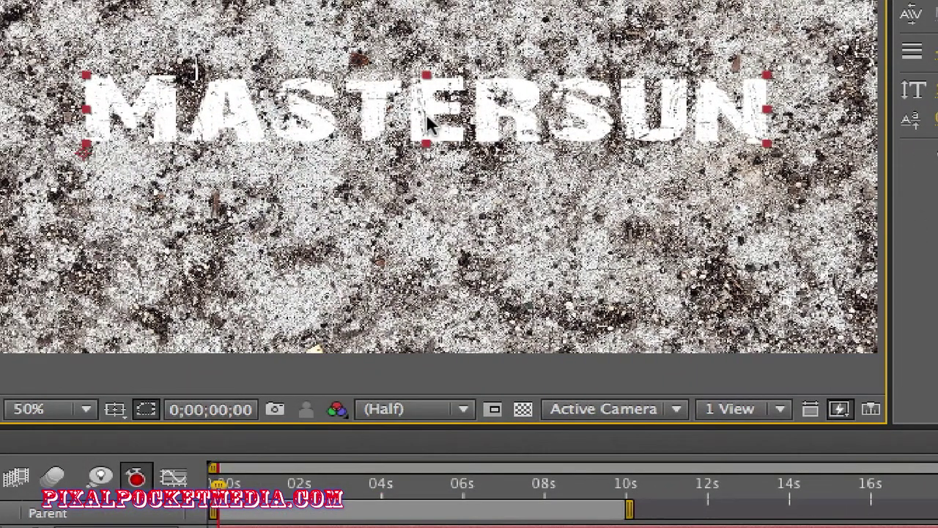
{"action": "left_click_drag", "start_coordinate": [147, 106], "coordinate": [137, 101]}
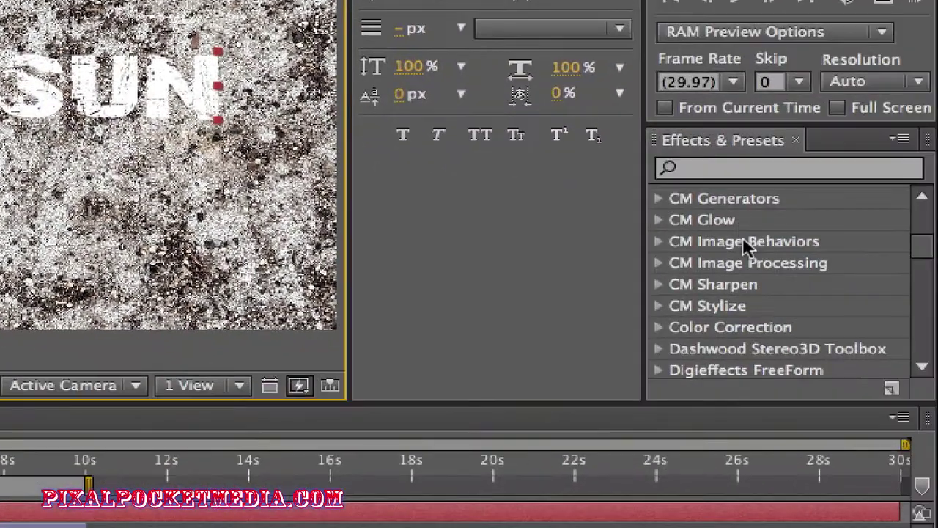
- Apply the Glow Edges effect from the NI Glow category to the MASTERSUN text layer
{"action": "scroll", "coordinate": [744, 244], "scroll_direction": "down", "scroll_amount": 5}
{"action": "scroll", "coordinate": [744, 245], "scroll_direction": "down", "scroll_amount": 5}
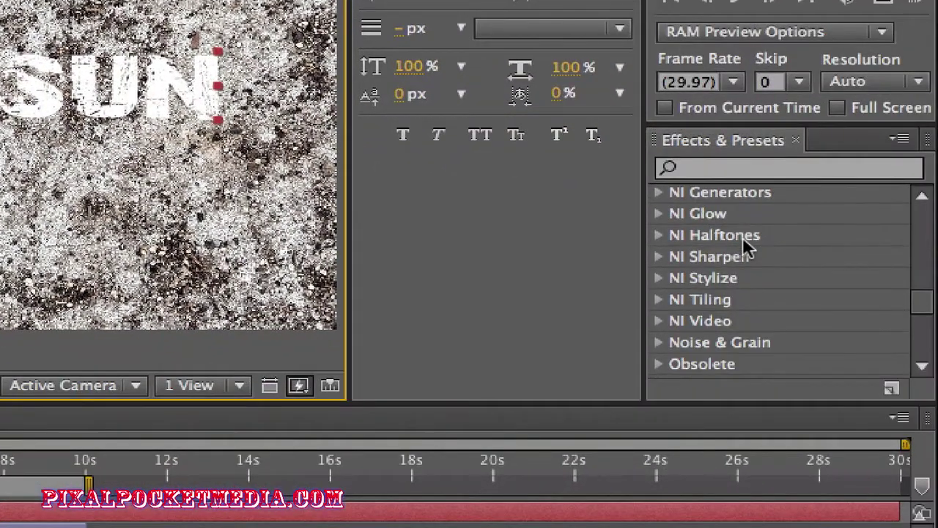
{"action": "scroll", "coordinate": [744, 245], "scroll_direction": "up", "scroll_amount": 1}
{"action": "left_click", "coordinate": [696, 167]}
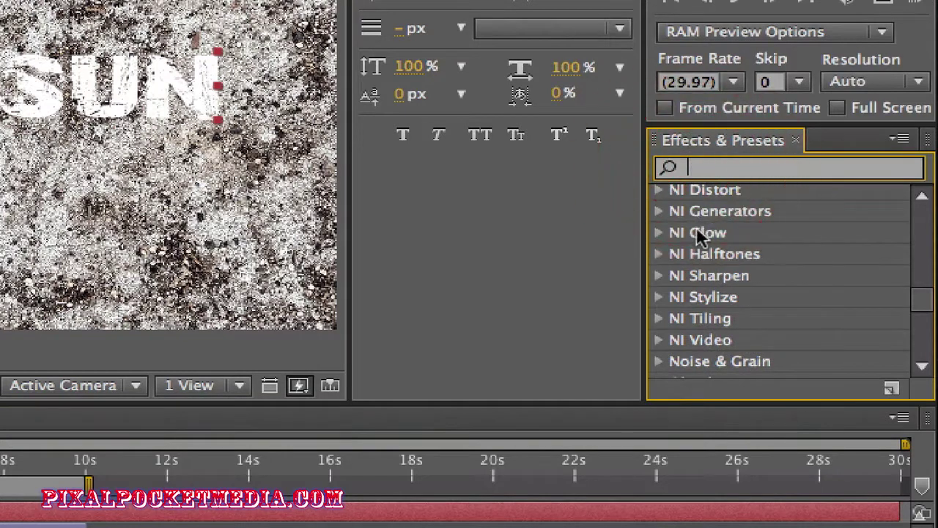
{"action": "left_click", "coordinate": [658, 233]}
{"action": "scroll", "coordinate": [742, 252], "scroll_direction": "down", "scroll_amount": 3}
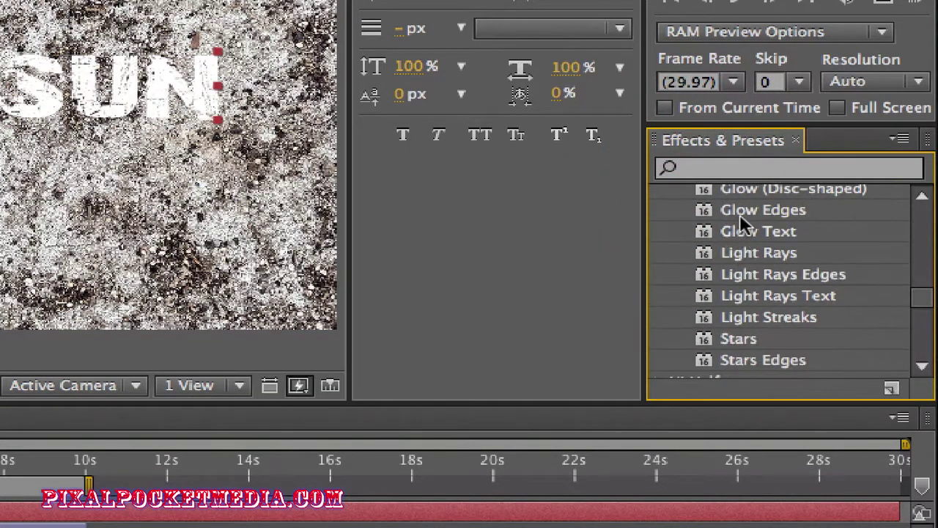
{"action": "left_click_drag", "start_coordinate": [747, 210], "coordinate": [3, 94]}
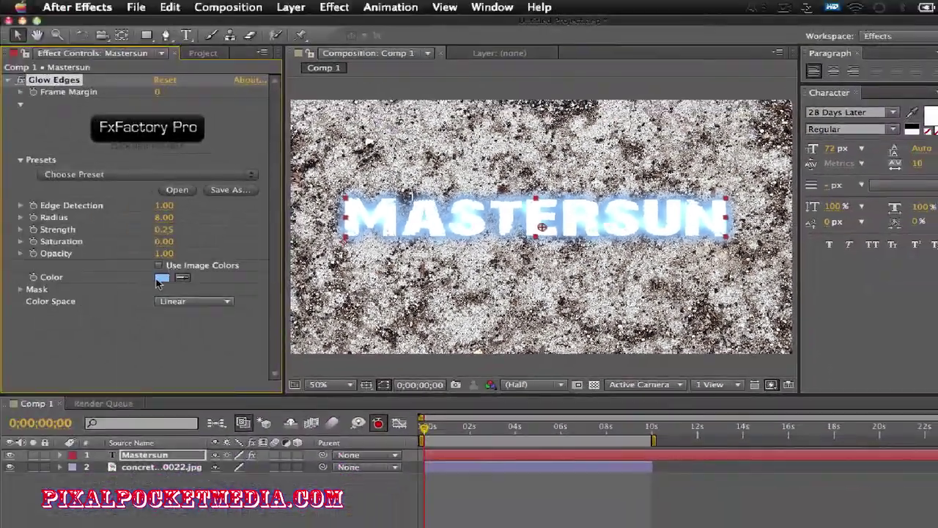
- Change the Glow Edges color to a dark golden brown, slightly darker than #986B15
{"action": "left_click", "coordinate": [161, 277]}
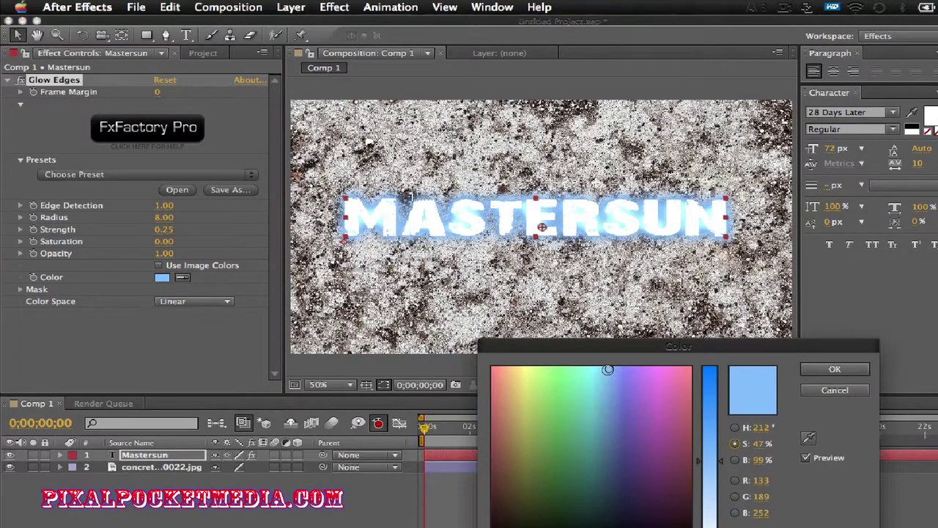
{"action": "mouse_move", "coordinate": [607, 369]}
{"action": "left_mouse_down"}
{"action": "mouse_move", "coordinate": [622, 421]}
{"action": "mouse_move", "coordinate": [595, 435]}
{"action": "mouse_move", "coordinate": [515, 437]}
{"action": "mouse_move", "coordinate": [502, 420]}
{"action": "mouse_move", "coordinate": [514, 439]}
{"action": "left_mouse_up"}
{"action": "left_click_drag", "start_coordinate": [723, 463], "coordinate": [722, 391]}
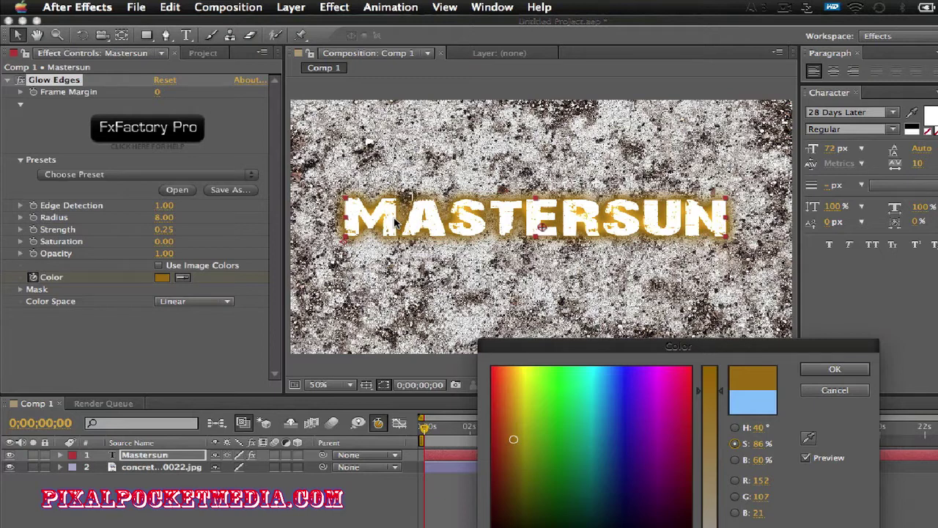
{"action": "left_click_drag", "start_coordinate": [689, 347], "coordinate": [541, 316]}
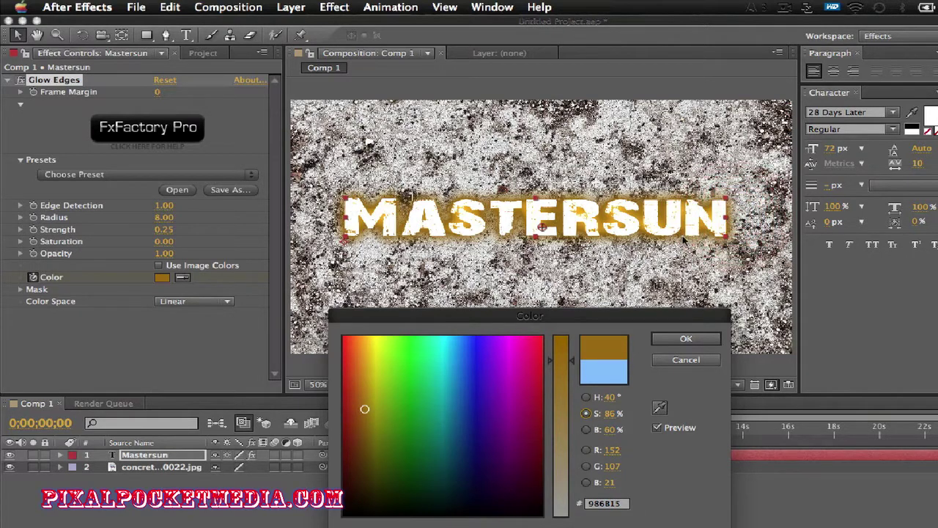
{"action": "left_click_drag", "start_coordinate": [624, 317], "coordinate": [734, 321]}
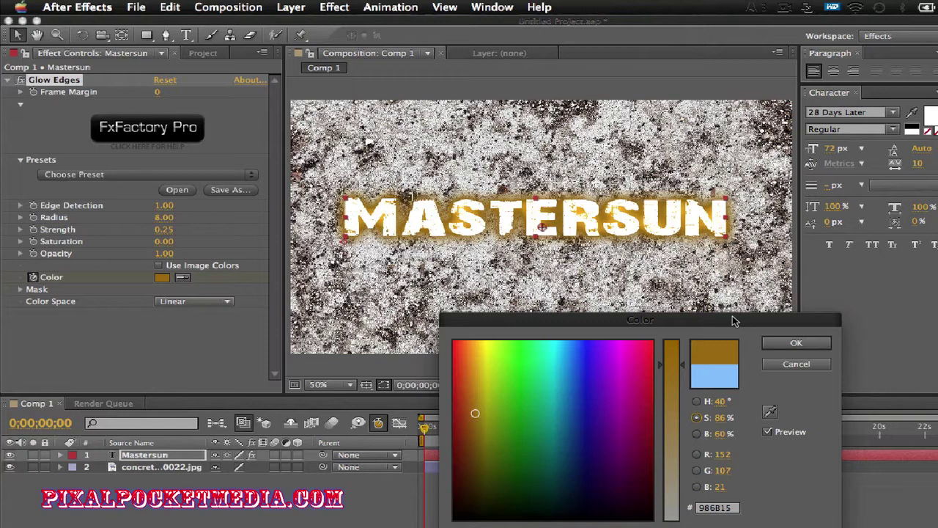
{"action": "mouse_move", "coordinate": [732, 316]}
{"action": "left_mouse_down"}
{"action": "mouse_move", "coordinate": [638, 272]}
{"action": "mouse_move", "coordinate": [727, 302]}
{"action": "left_mouse_up"}
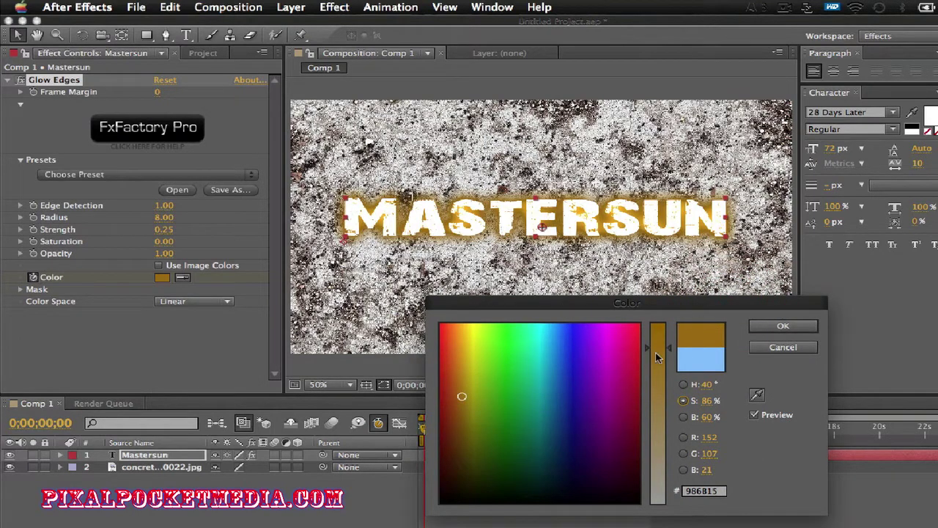
{"action": "left_click_drag", "start_coordinate": [464, 398], "coordinate": [460, 409]}
{"action": "left_click", "coordinate": [766, 326]}
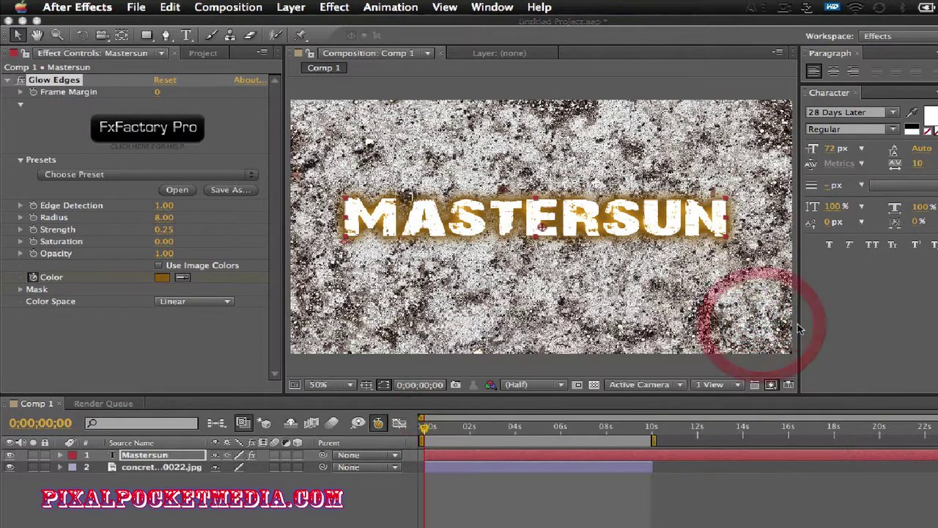
- Widen the glowing MASTERSUN text slightly and nudge it back to the middle of the frame
{"action": "left_click_drag", "start_coordinate": [730, 216], "coordinate": [735, 219]}
{"action": "left_click_drag", "start_coordinate": [387, 210], "coordinate": [385, 210]}
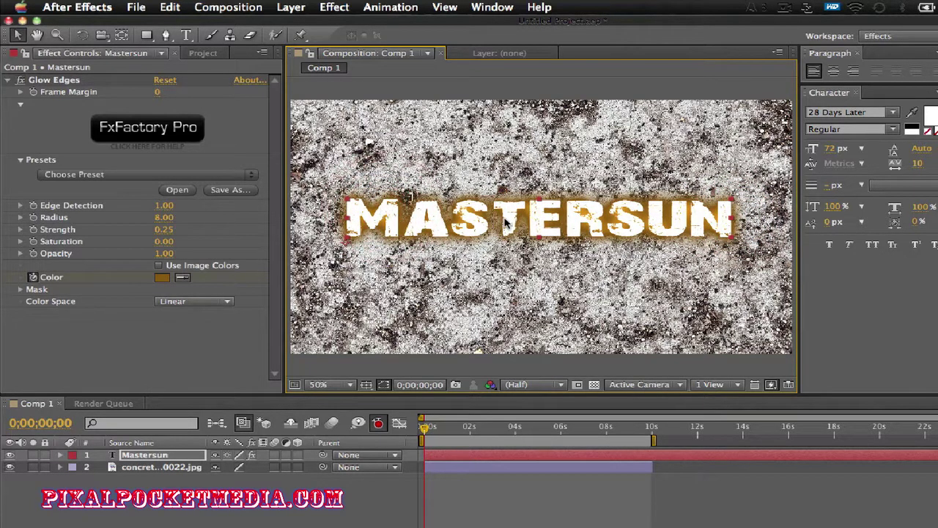
{"action": "left_click_drag", "start_coordinate": [506, 222], "coordinate": [508, 222]}
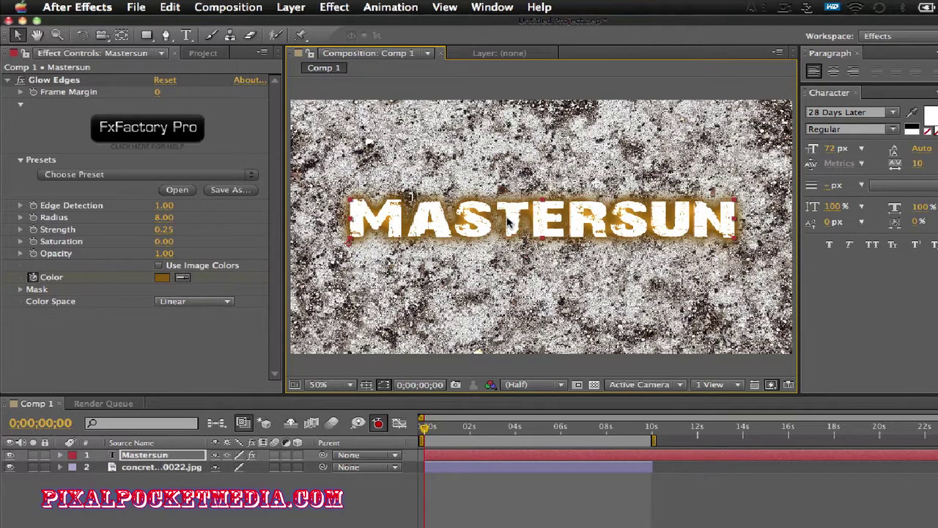
{"action": "left_click_drag", "start_coordinate": [378, 226], "coordinate": [376, 226]}
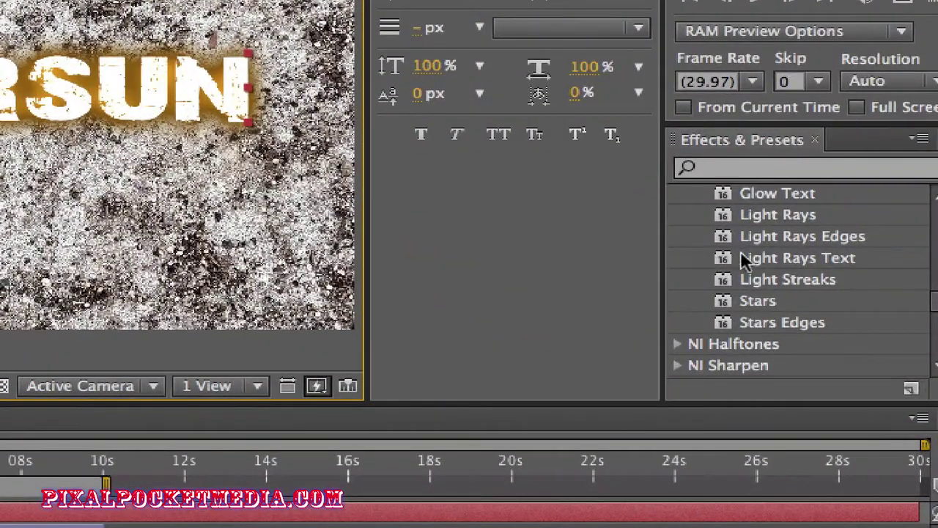
- Look through the effect list from the NI Glow effects to the last categories and back to the CM categories
{"action": "scroll", "coordinate": [731, 261], "scroll_direction": "up", "scroll_amount": 2}
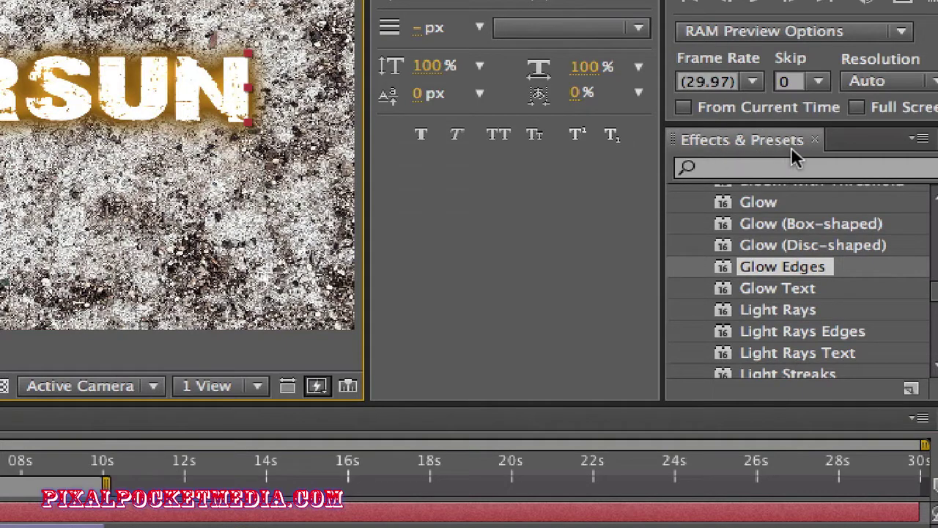
{"action": "scroll", "coordinate": [759, 252], "scroll_direction": "down", "scroll_amount": 5}
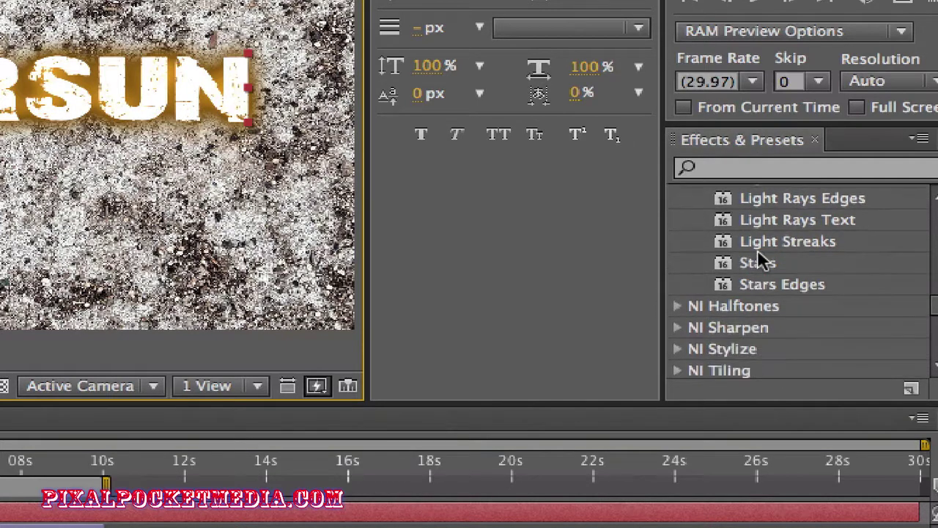
{"action": "left_click", "coordinate": [718, 168]}
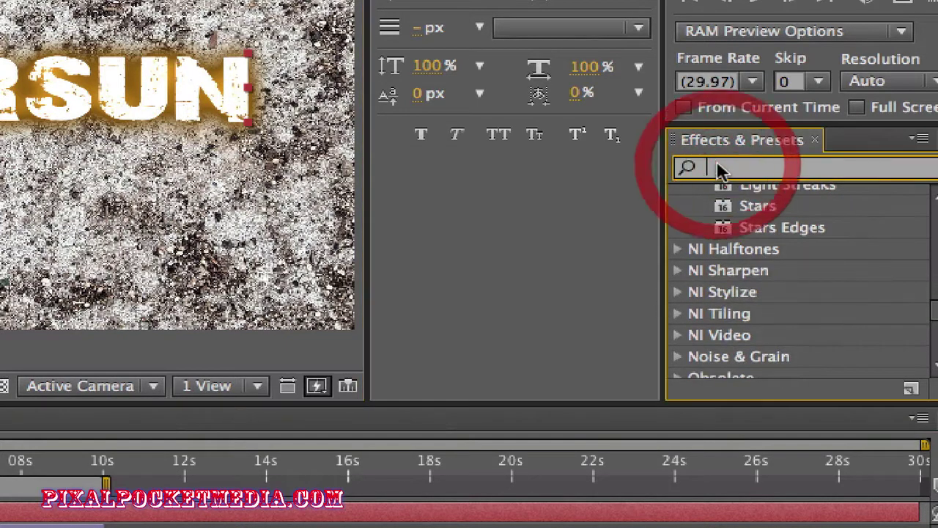
{"action": "scroll", "coordinate": [738, 304], "scroll_direction": "down", "scroll_amount": 4}
{"action": "scroll", "coordinate": [738, 306], "scroll_direction": "up", "scroll_amount": 10}
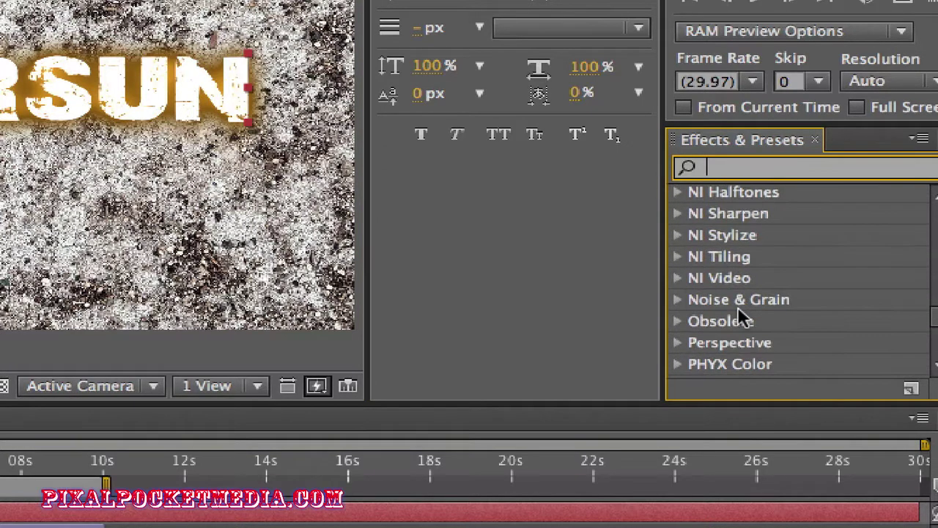
{"action": "scroll", "coordinate": [732, 295], "scroll_direction": "down", "scroll_amount": 2}
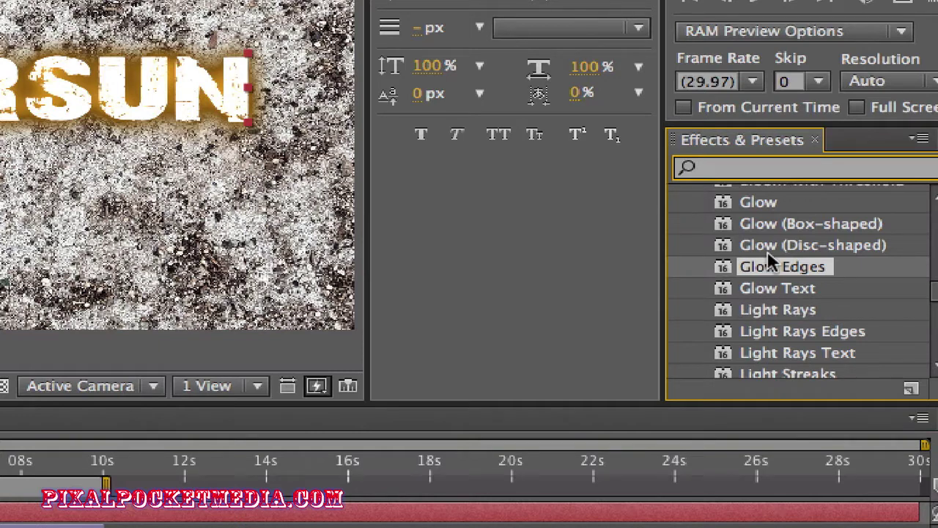
{"action": "scroll", "coordinate": [767, 251], "scroll_direction": "down", "scroll_amount": 3}
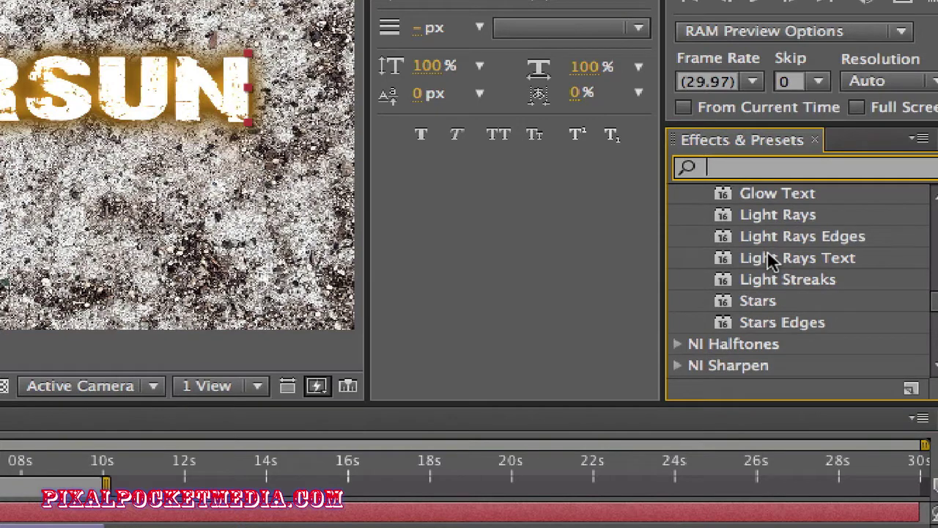
{"action": "scroll", "coordinate": [768, 251], "scroll_direction": "down", "scroll_amount": 5}
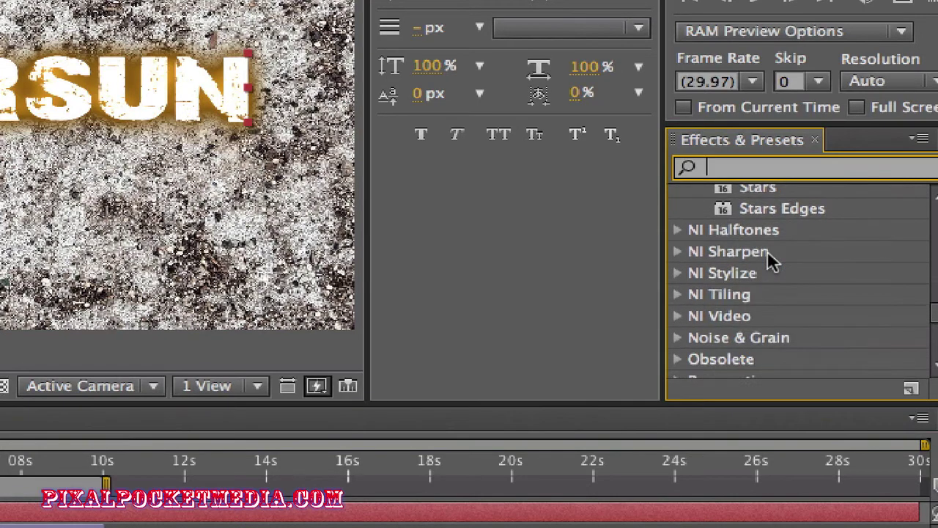
{"action": "scroll", "coordinate": [768, 250], "scroll_direction": "down", "scroll_amount": 3}
{"action": "scroll", "coordinate": [769, 258], "scroll_direction": "down", "scroll_amount": 10}
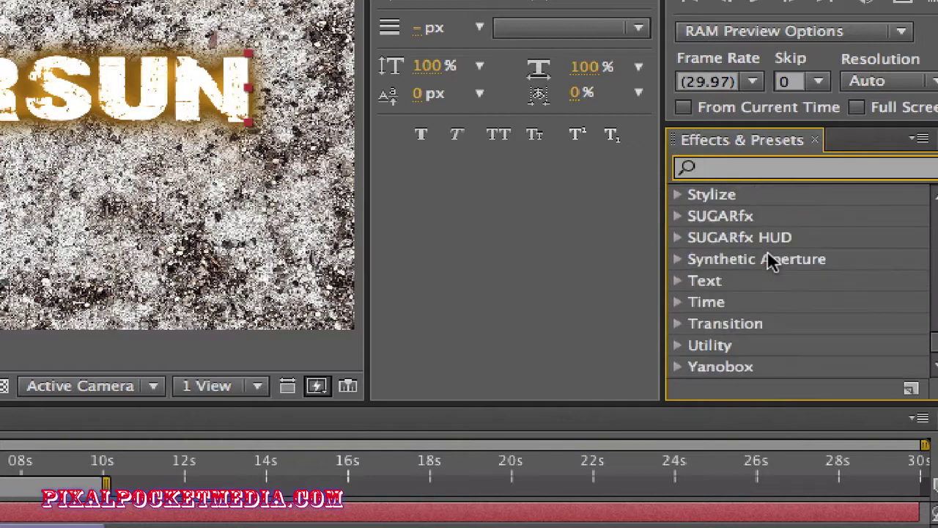
{"action": "scroll", "coordinate": [748, 269], "scroll_direction": "up", "scroll_amount": 15}
{"action": "scroll", "coordinate": [713, 235], "scroll_direction": "up", "scroll_amount": 3}
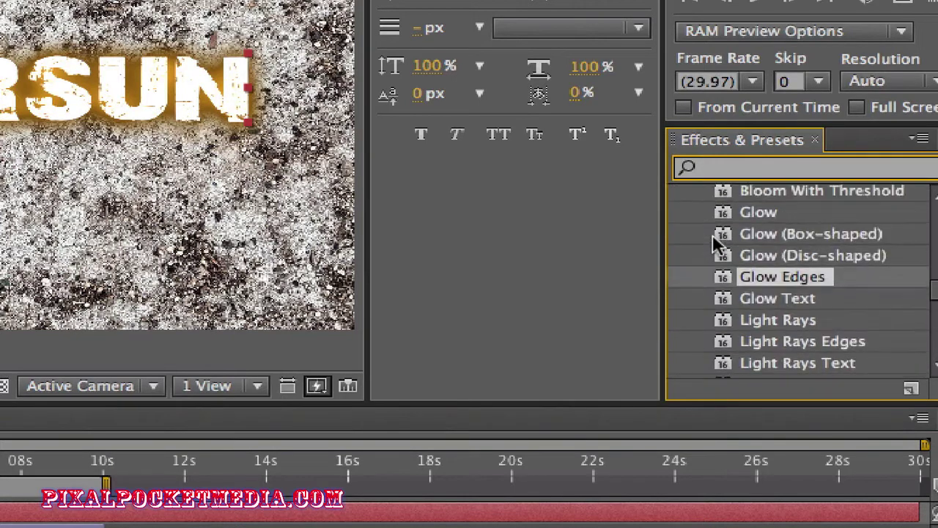
{"action": "scroll", "coordinate": [713, 235], "scroll_direction": "up", "scroll_amount": 10}
{"action": "scroll", "coordinate": [713, 234], "scroll_direction": "up", "scroll_amount": 6}
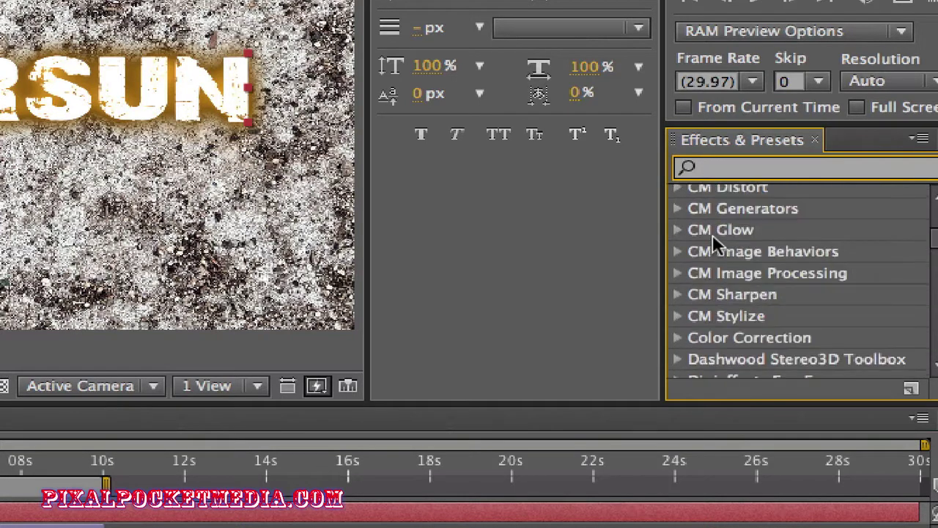
{"action": "scroll", "coordinate": [712, 234], "scroll_direction": "down", "scroll_amount": 2}
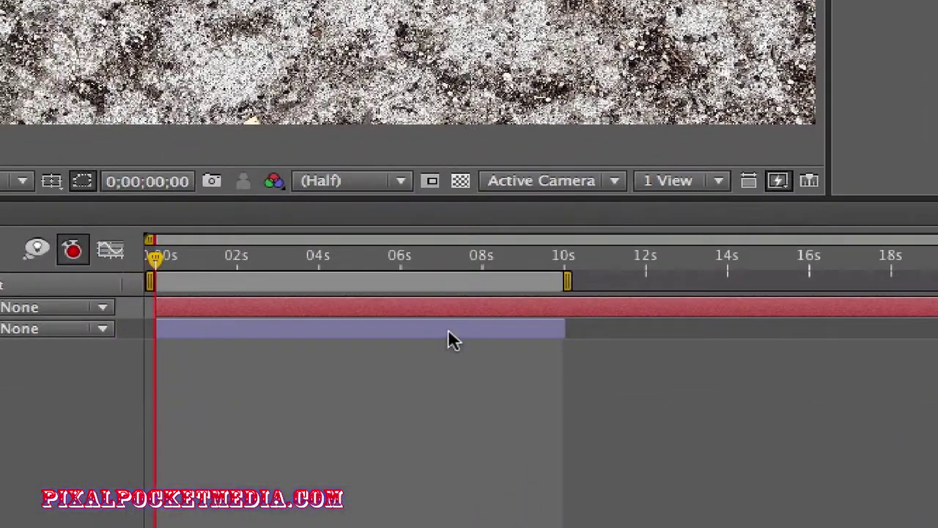
- Trim the MASTERSUN layer to end at 0;00;09;28, lining up its end with the concrete layer's near the 10-second mark
{"action": "left_click", "coordinate": [450, 336]}
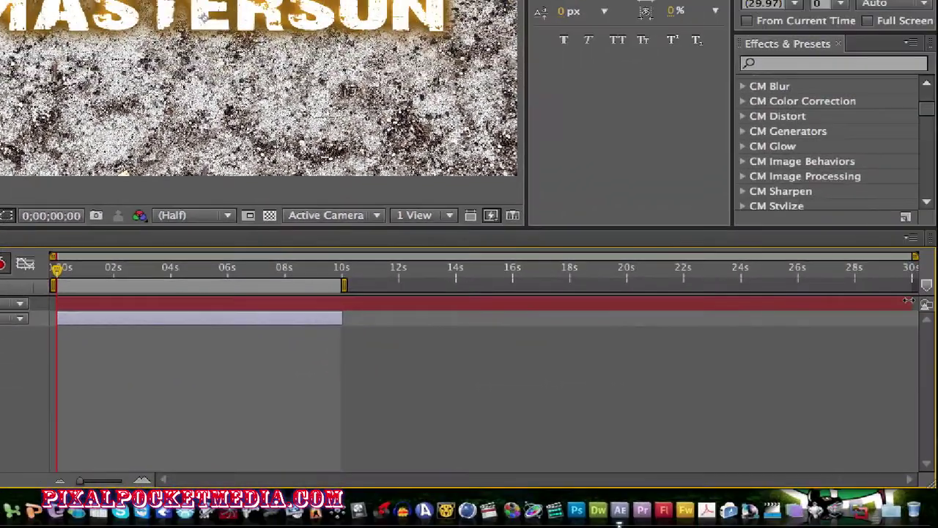
{"action": "left_click_drag", "start_coordinate": [916, 303], "coordinate": [342, 311]}
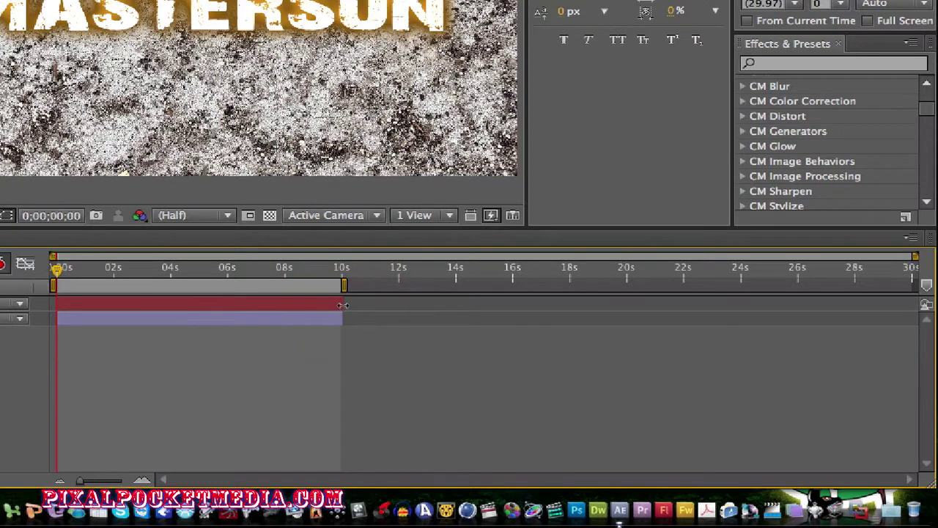
{"action": "left_click", "coordinate": [341, 305]}
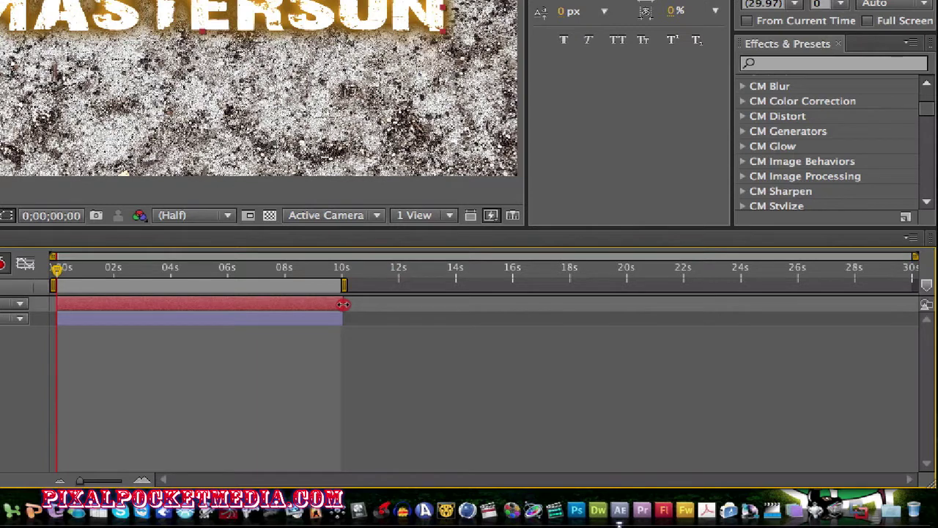
{"action": "left_click", "coordinate": [337, 322]}
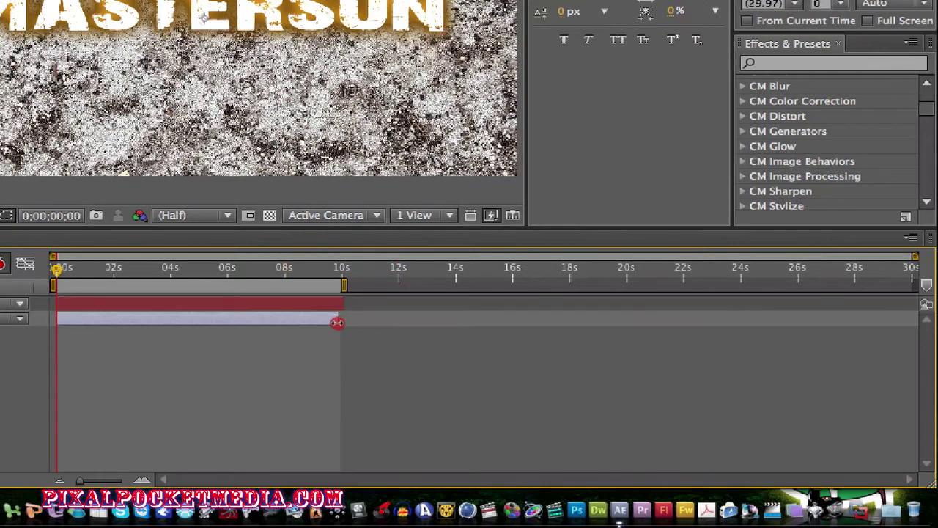
{"action": "left_click", "coordinate": [340, 305]}
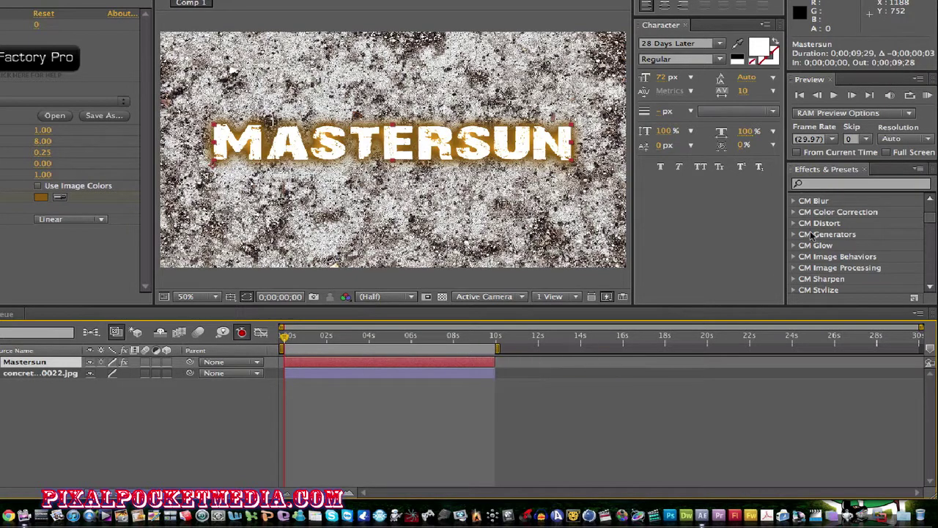
{"action": "scroll", "coordinate": [837, 245], "scroll_direction": "down", "scroll_amount": 2}
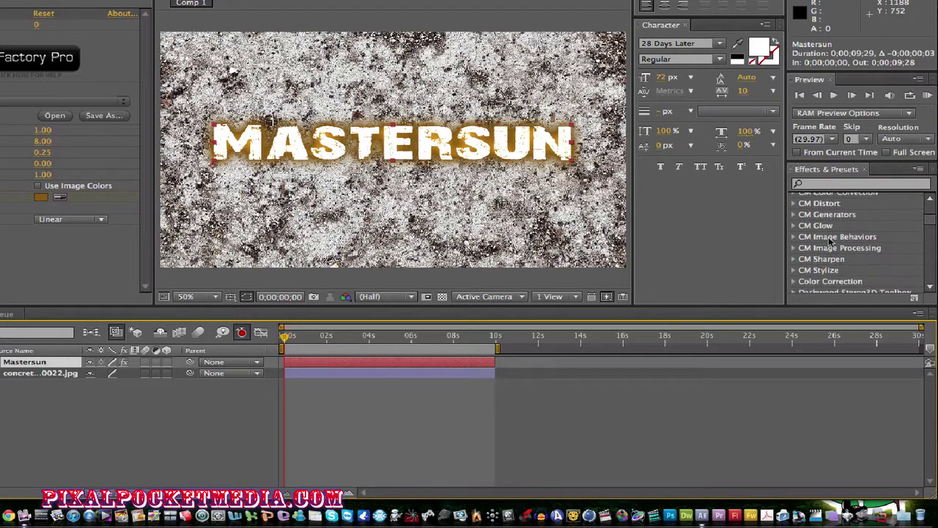
- Browse the animation preset folders, including the presets inside Image - Utilities
{"action": "scroll", "coordinate": [834, 243], "scroll_direction": "up", "scroll_amount": 8}
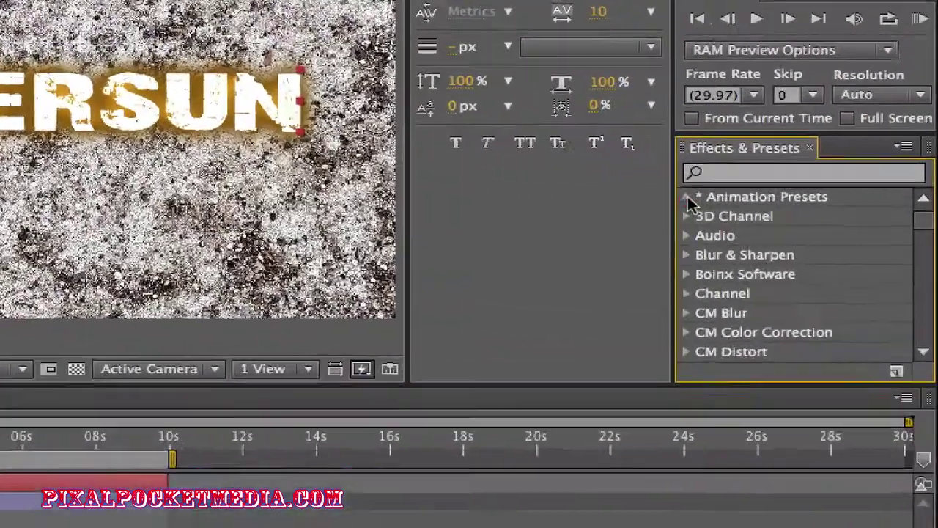
{"action": "left_click", "coordinate": [793, 198]}
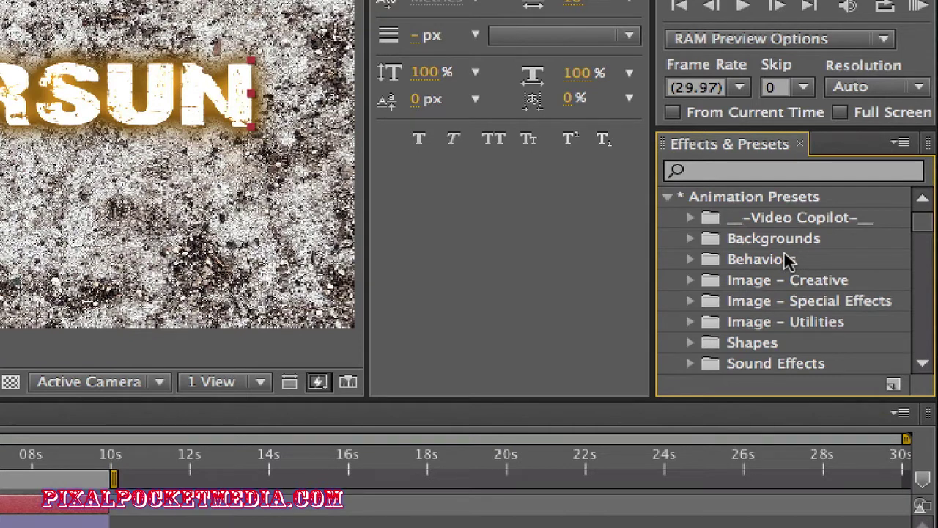
{"action": "scroll", "coordinate": [784, 255], "scroll_direction": "down", "scroll_amount": 1}
{"action": "scroll", "coordinate": [784, 250], "scroll_direction": "down", "scroll_amount": 4}
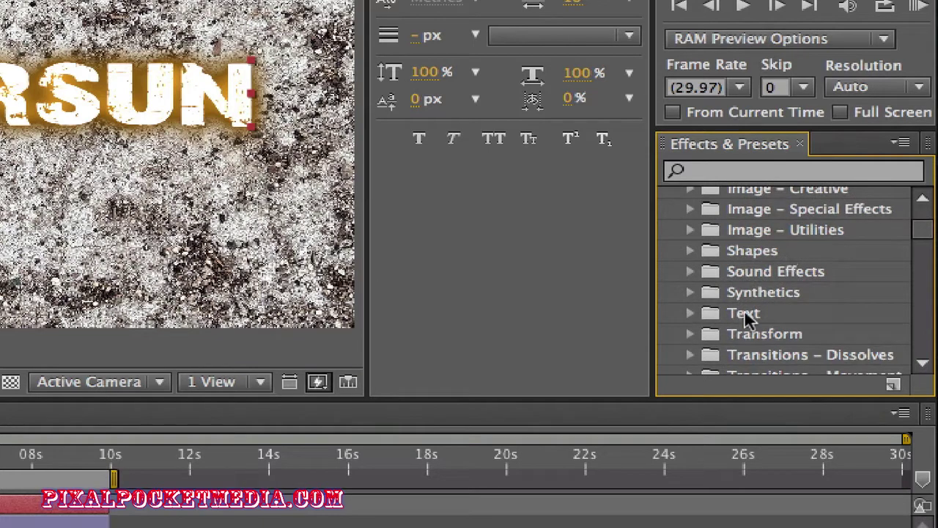
{"action": "scroll", "coordinate": [744, 293], "scroll_direction": "up", "scroll_amount": 1}
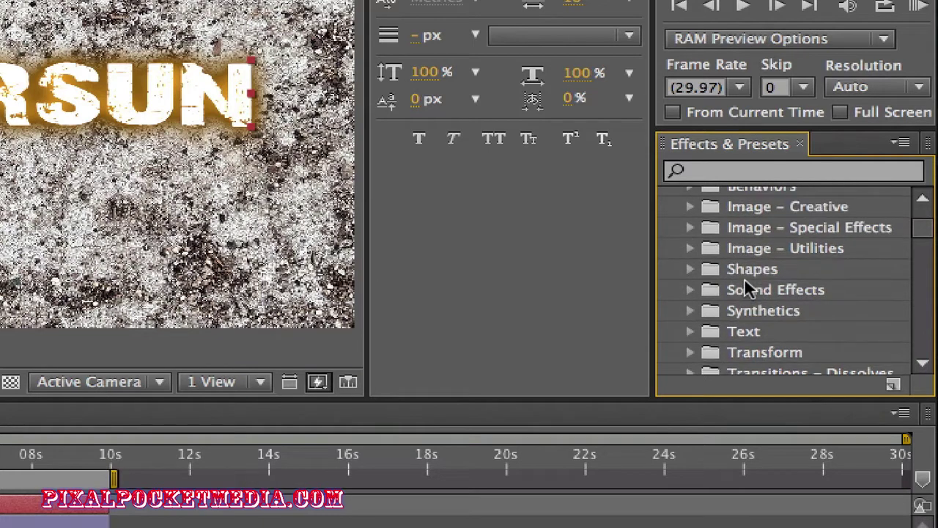
{"action": "scroll", "coordinate": [744, 278], "scroll_direction": "down", "scroll_amount": 2}
{"action": "scroll", "coordinate": [728, 309], "scroll_direction": "up", "scroll_amount": 3}
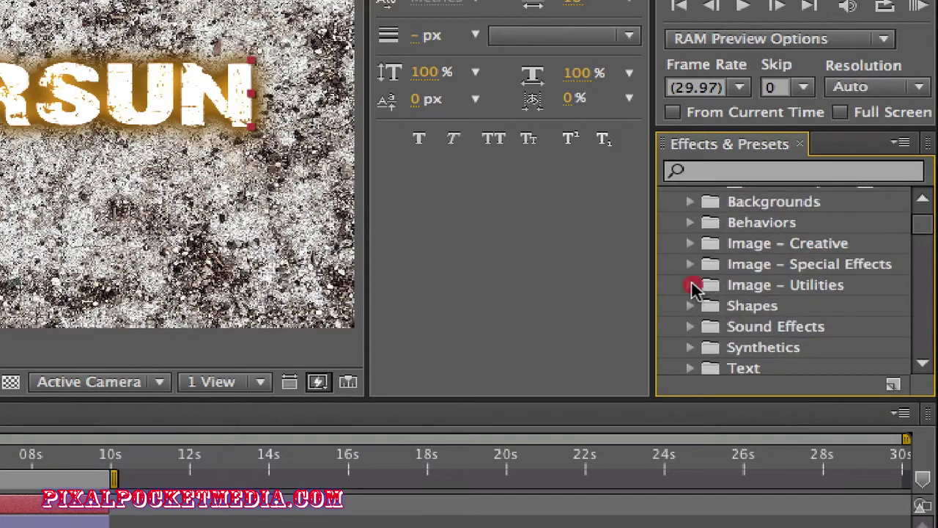
{"action": "left_click", "coordinate": [692, 286]}
{"action": "scroll", "coordinate": [695, 288], "scroll_direction": "down", "scroll_amount": 3}
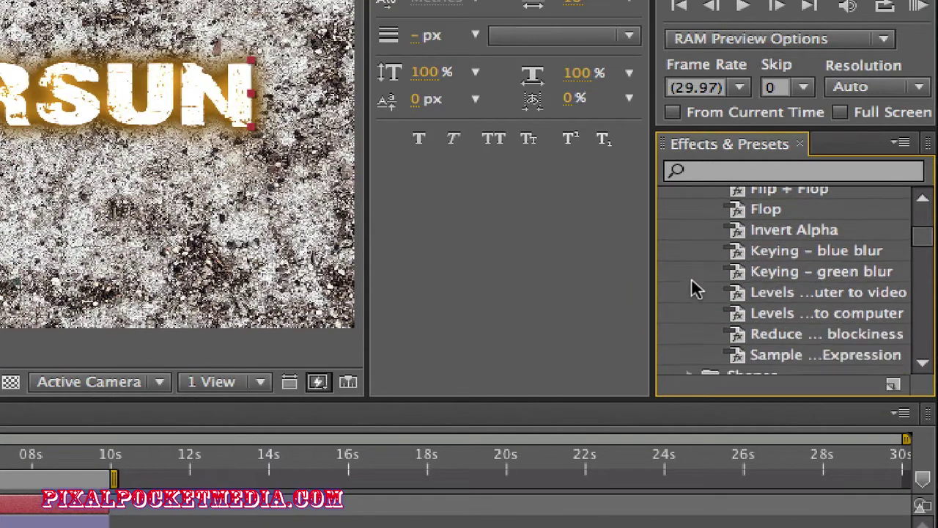
{"action": "scroll", "coordinate": [695, 287], "scroll_direction": "up", "scroll_amount": 4}
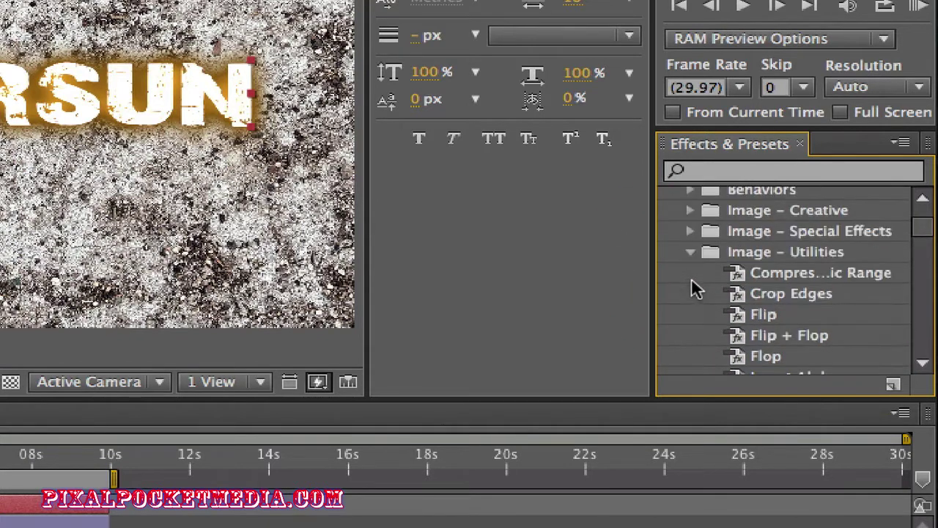
{"action": "left_click", "coordinate": [690, 252]}
{"action": "scroll", "coordinate": [708, 293], "scroll_direction": "down", "scroll_amount": 1}
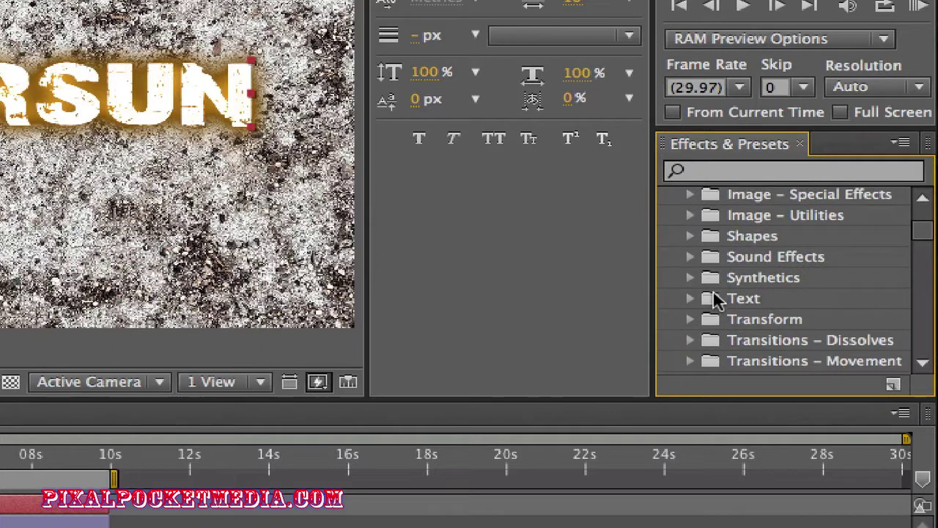
- Look through the Lights and Optical presets among the text animation presets
{"action": "left_click", "coordinate": [692, 299]}
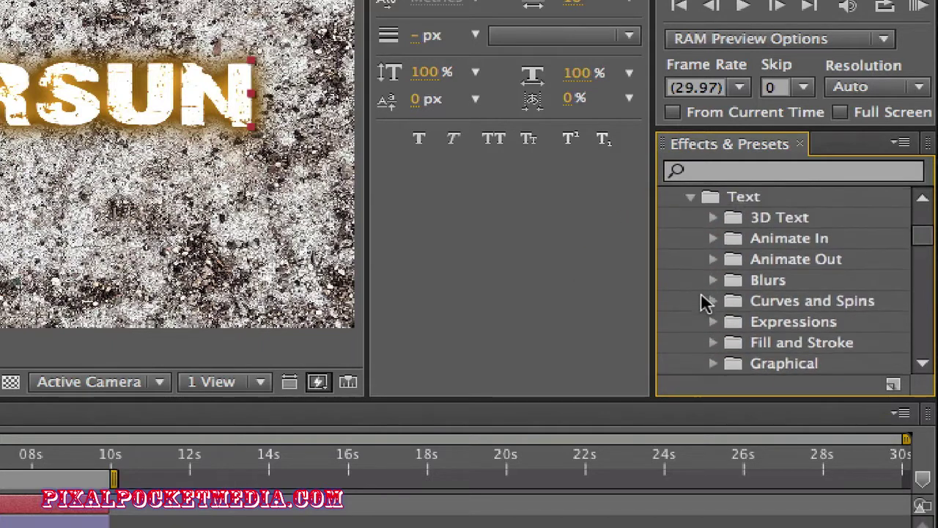
{"action": "scroll", "coordinate": [704, 301], "scroll_direction": "up", "scroll_amount": 1}
{"action": "scroll", "coordinate": [711, 269], "scroll_direction": "down", "scroll_amount": 2}
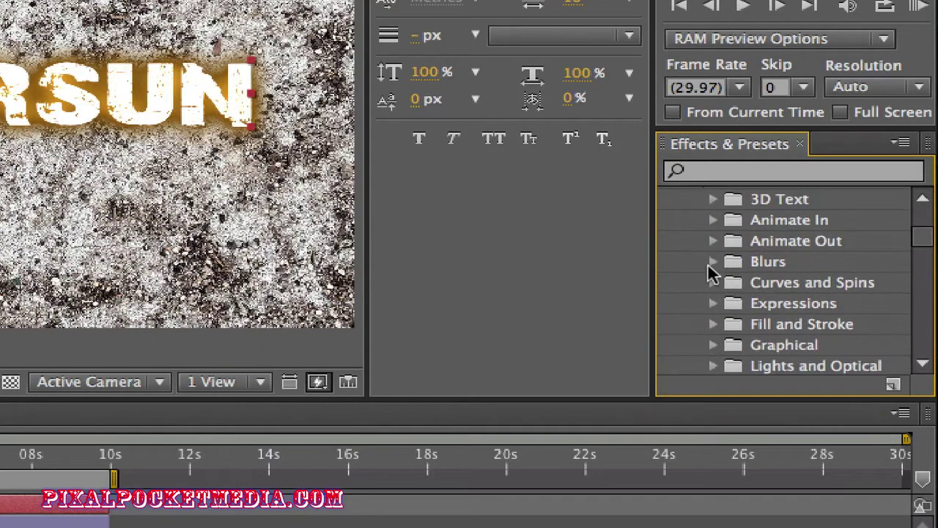
{"action": "scroll", "coordinate": [709, 273], "scroll_direction": "down", "scroll_amount": 4}
{"action": "left_click", "coordinate": [705, 269]}
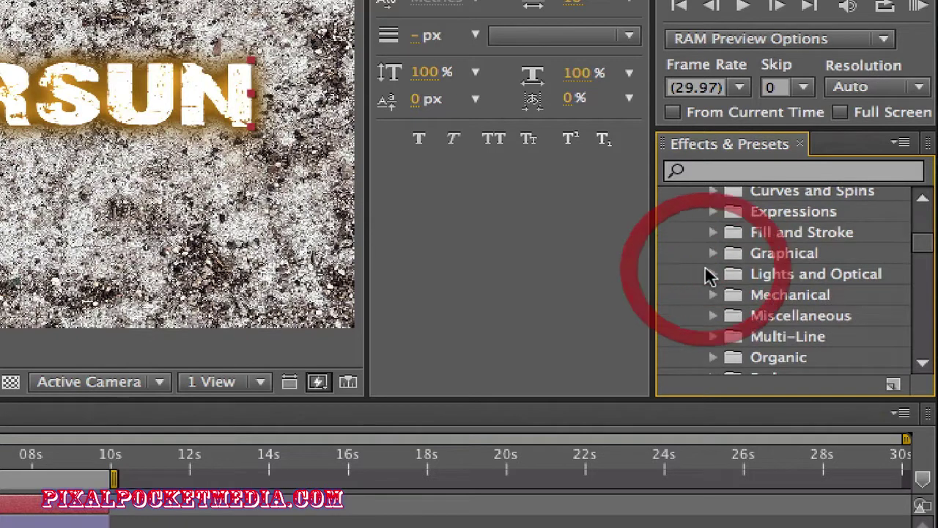
{"action": "left_click", "coordinate": [711, 274]}
{"action": "scroll", "coordinate": [714, 279], "scroll_direction": "down", "scroll_amount": 2}
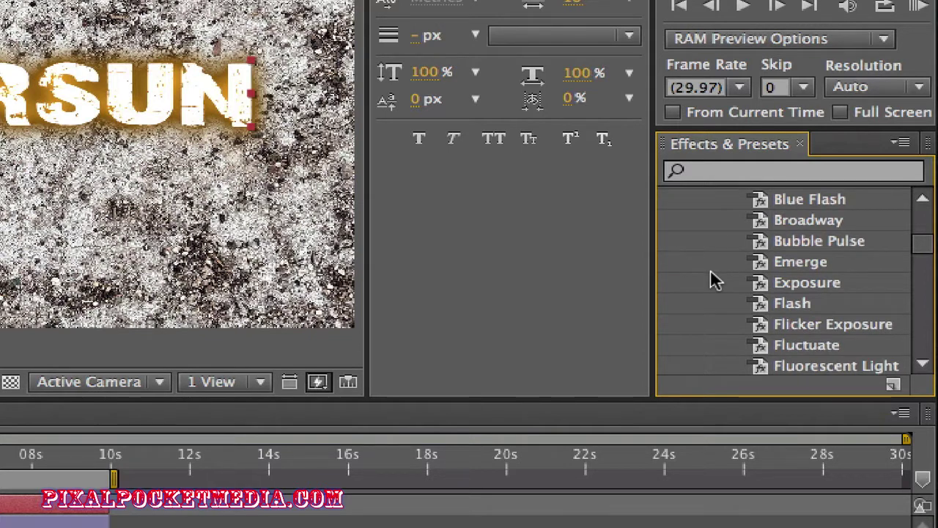
{"action": "scroll", "coordinate": [715, 279], "scroll_direction": "up", "scroll_amount": 2}
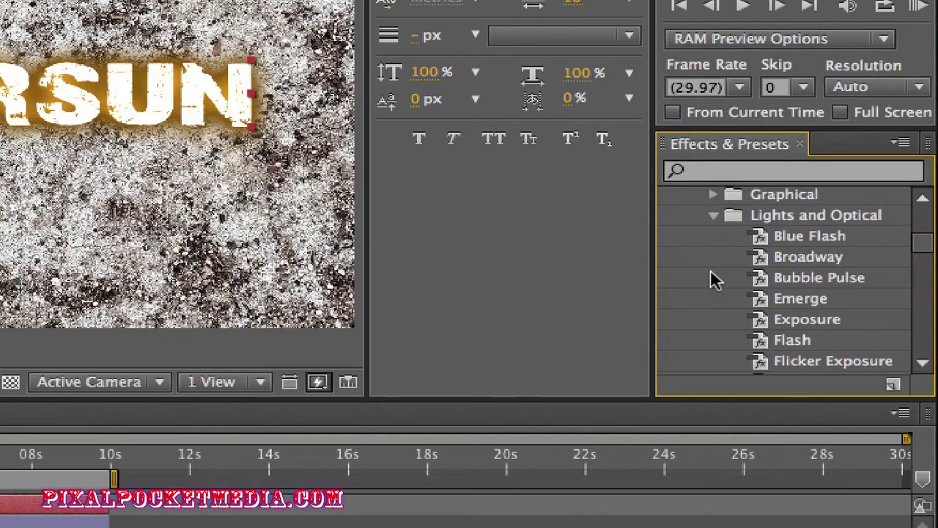
{"action": "scroll", "coordinate": [715, 278], "scroll_direction": "down", "scroll_amount": 5}
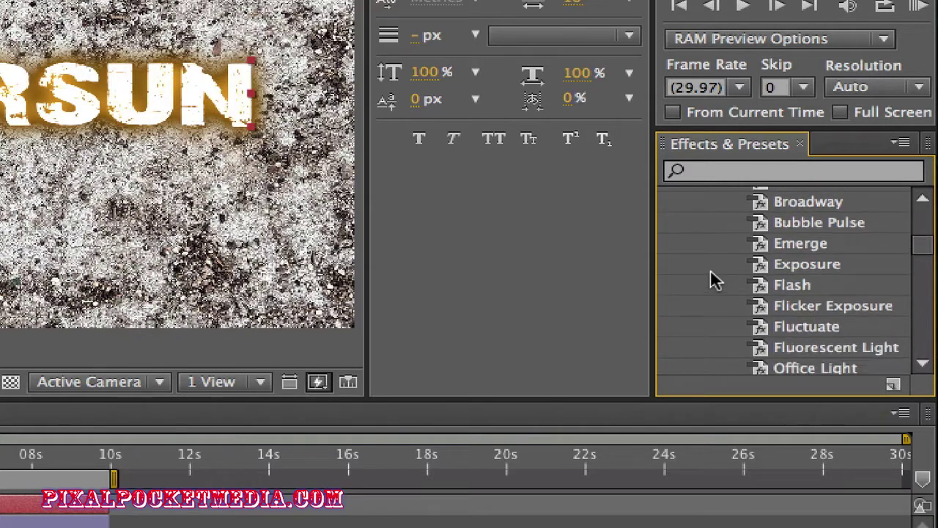
{"action": "scroll", "coordinate": [712, 275], "scroll_direction": "down", "scroll_amount": 6}
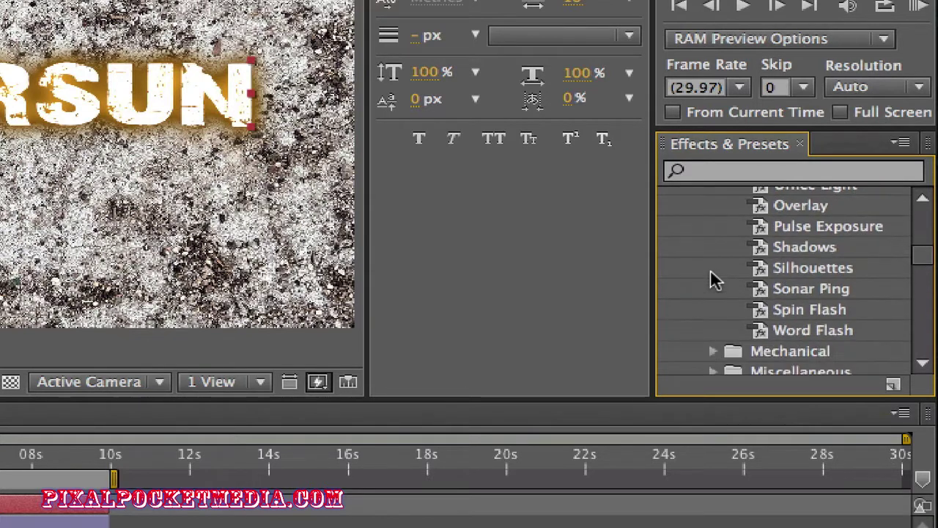
- Try the Spin Flash preset on the MASTERSUN text and preview its animation from the first frame
{"action": "left_click", "coordinate": [789, 311]}
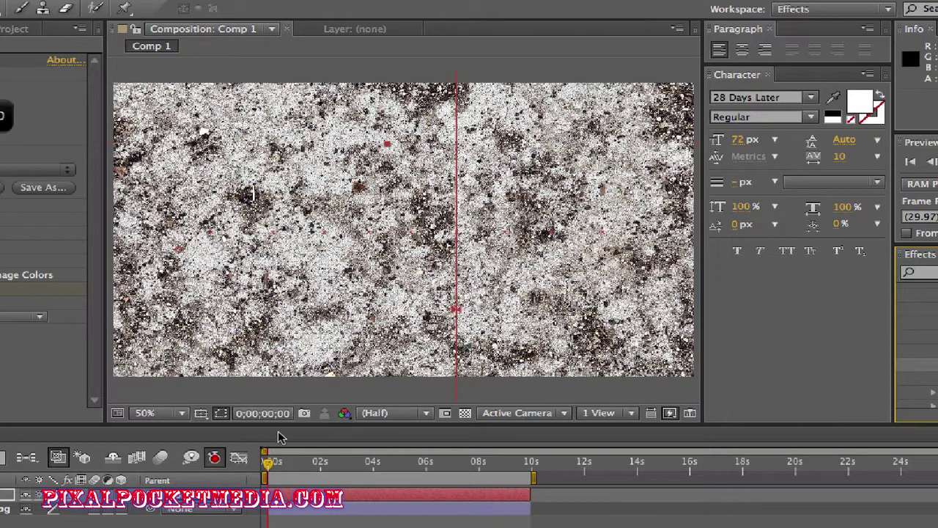
{"action": "key", "text": "space"}
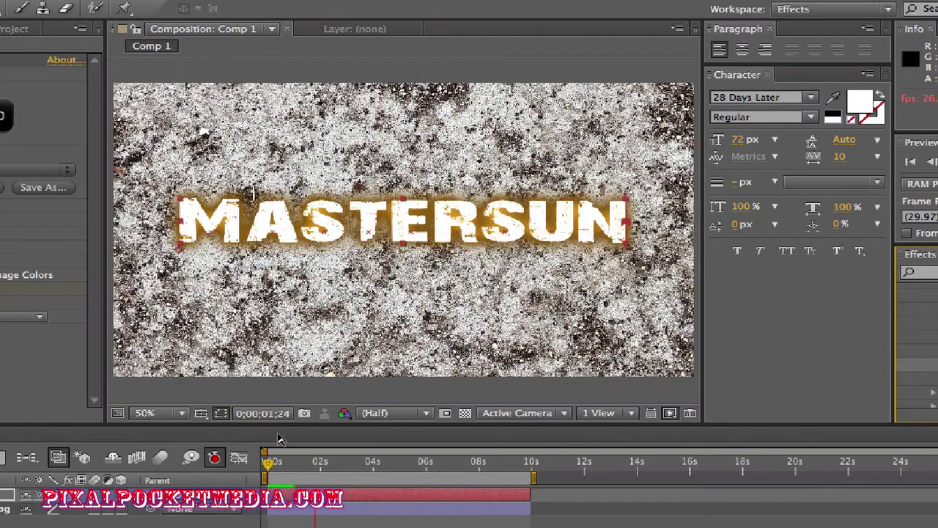
{"action": "left_click", "coordinate": [267, 470]}
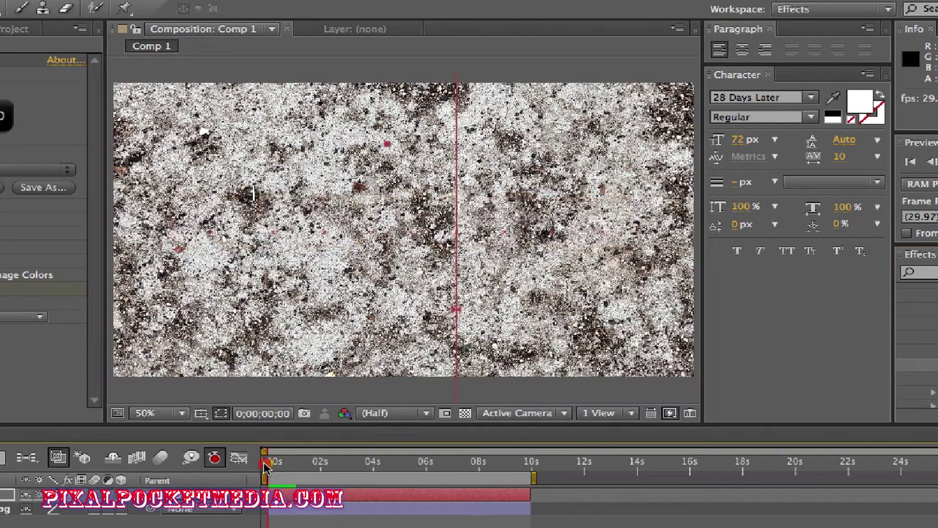
{"action": "key", "text": "space"}
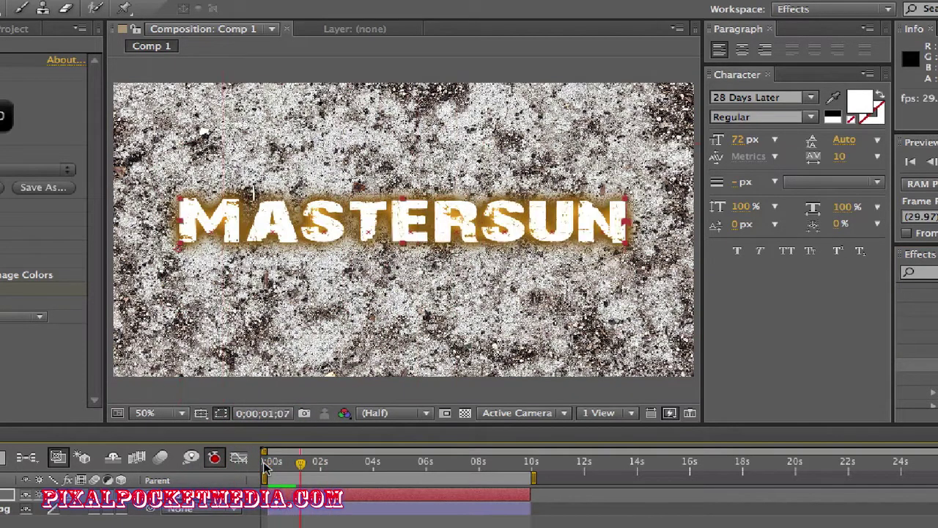
{"action": "left_click", "coordinate": [267, 464]}
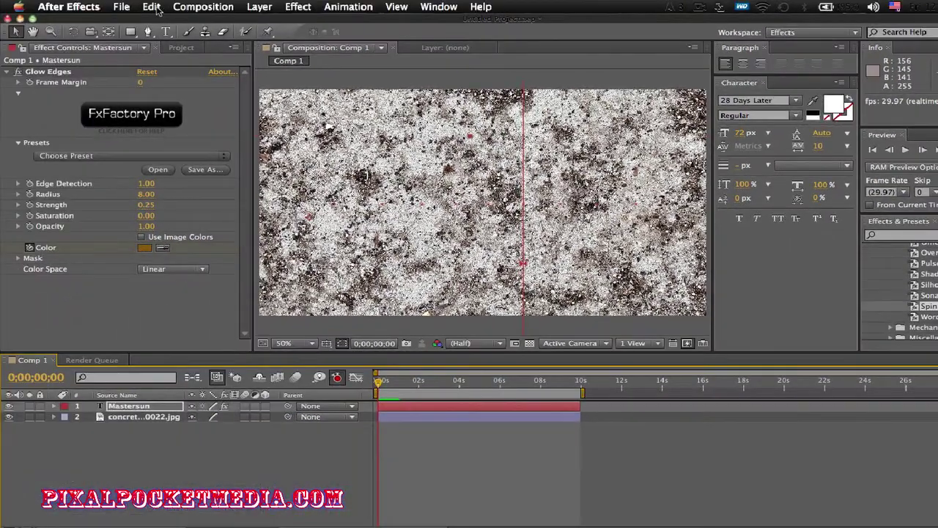
- Undo applying the Spin Flash preset to the MASTERSUN text
{"action": "left_click", "coordinate": [151, 7]}
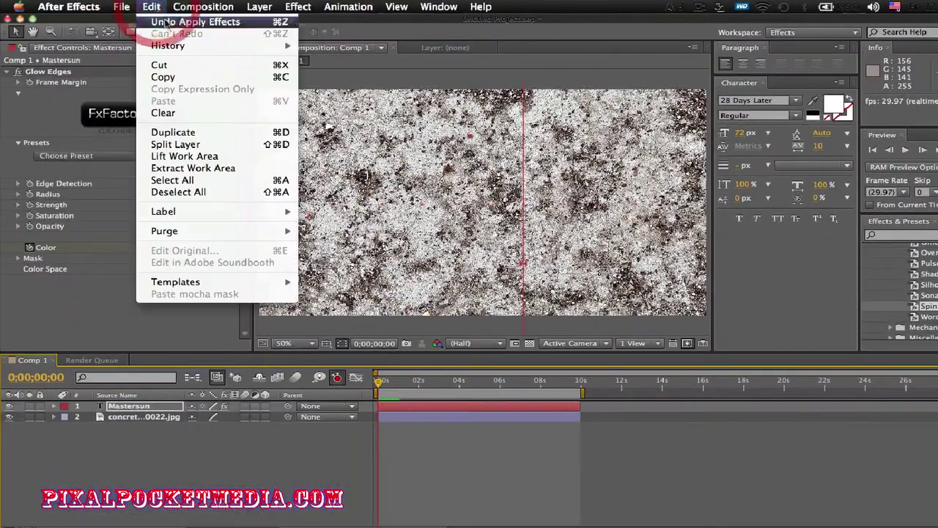
{"action": "left_click", "coordinate": [165, 21]}
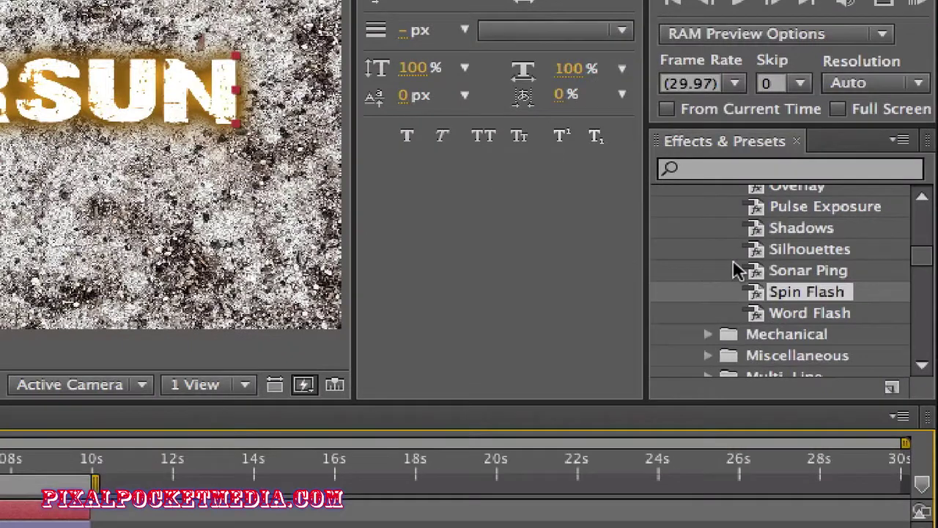
- Apply the Bubble Pulse preset from Lights and Optical to the MASTERSUN text and scrub through its opening frames
{"action": "scroll", "coordinate": [903, 257], "scroll_direction": "up", "scroll_amount": 3}
{"action": "scroll", "coordinate": [737, 270], "scroll_direction": "up", "scroll_amount": 10}
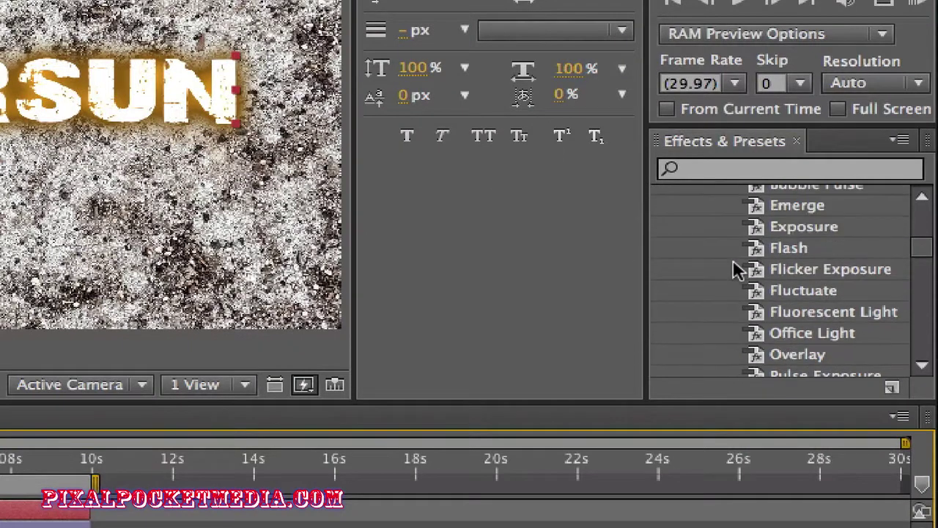
{"action": "scroll", "coordinate": [794, 289], "scroll_direction": "down", "scroll_amount": 7}
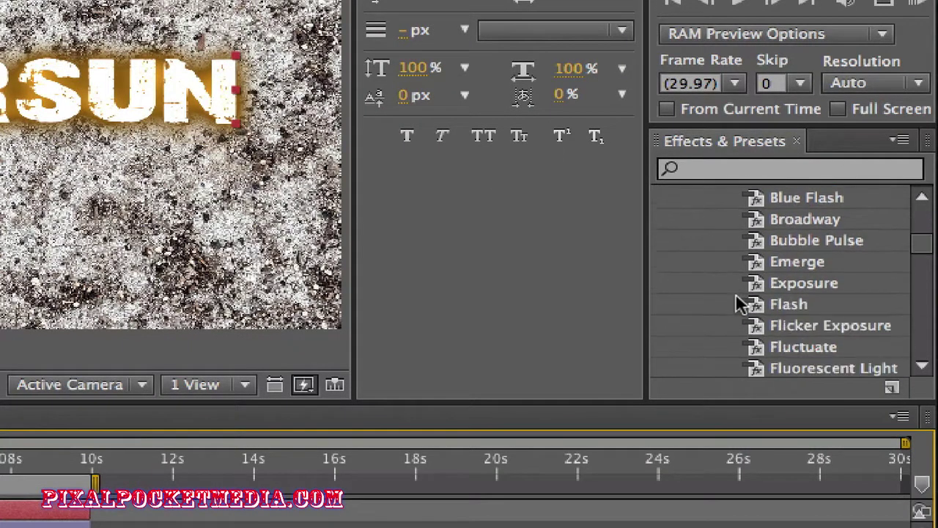
{"action": "scroll", "coordinate": [736, 293], "scroll_direction": "down", "scroll_amount": 15}
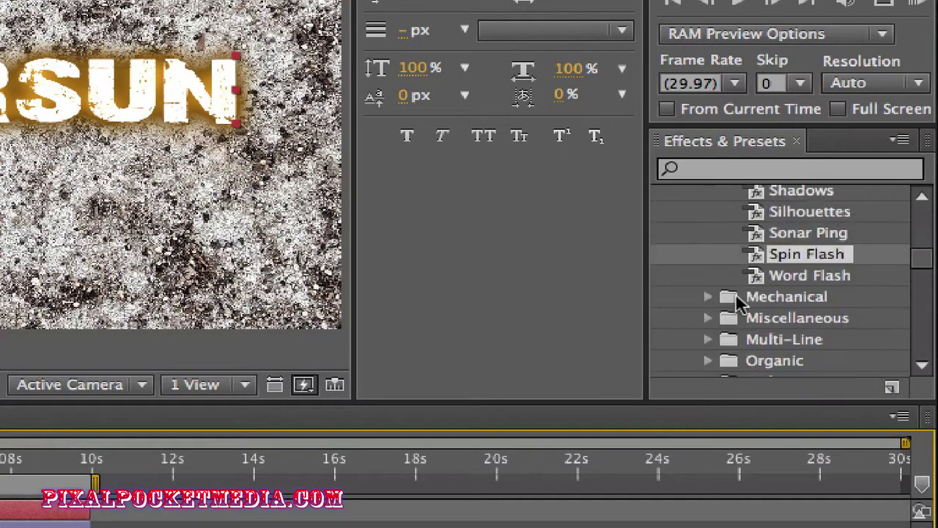
{"action": "scroll", "coordinate": [735, 294], "scroll_direction": "up", "scroll_amount": 14}
{"action": "scroll", "coordinate": [735, 294], "scroll_direction": "up", "scroll_amount": 5}
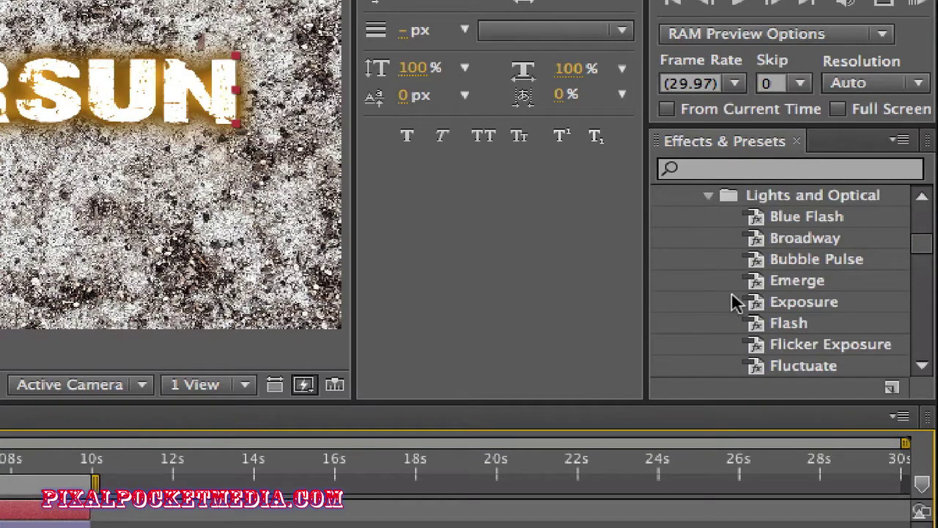
{"action": "left_click", "coordinate": [786, 246]}
{"action": "left_click", "coordinate": [778, 251]}
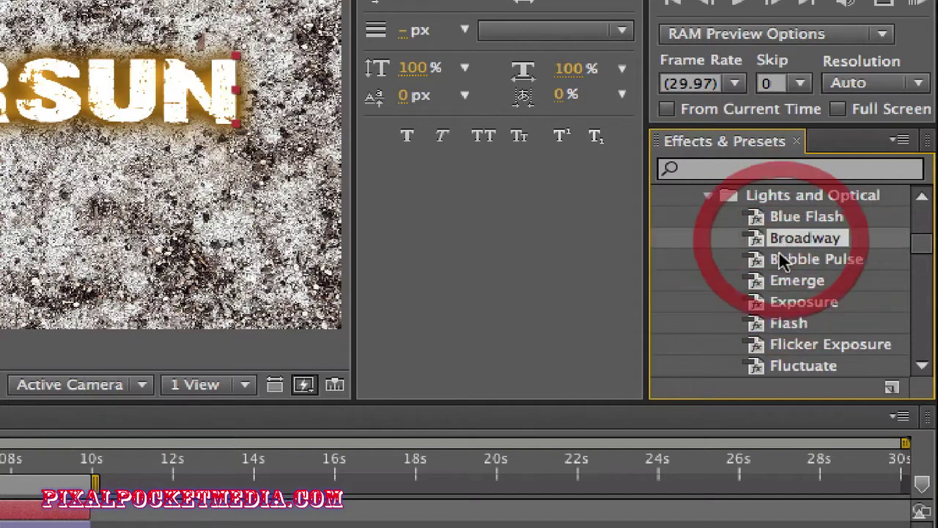
{"action": "left_click", "coordinate": [757, 263]}
{"action": "left_click_drag", "start_coordinate": [757, 262], "coordinate": [55, 438]}
{"action": "left_click_drag", "start_coordinate": [101, 418], "coordinate": [270, 338]}
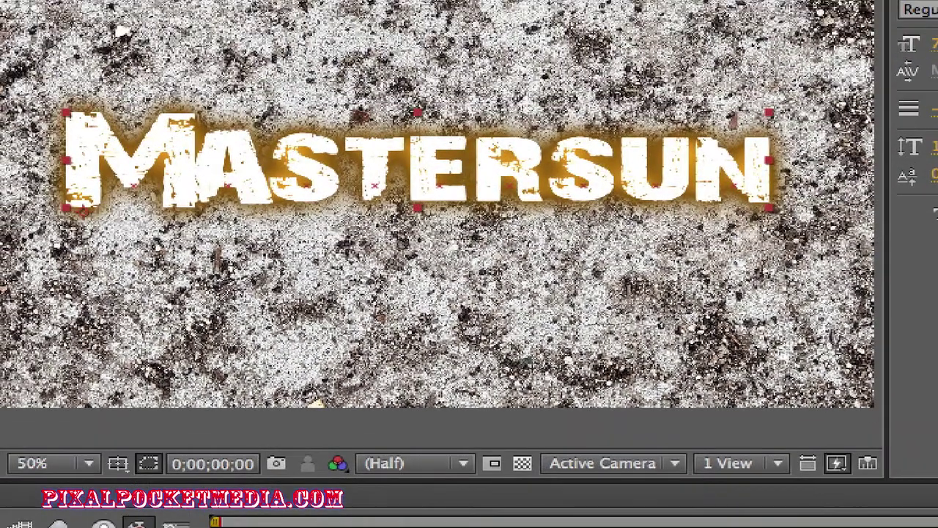
{"action": "left_click_drag", "start_coordinate": [216, 527], "coordinate": [229, 527]}
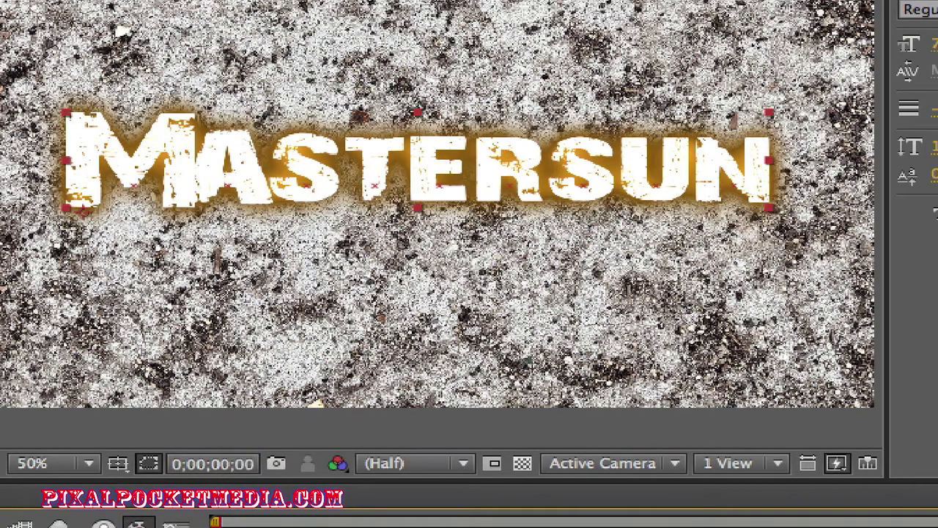
{"action": "left_click", "coordinate": [217, 527]}
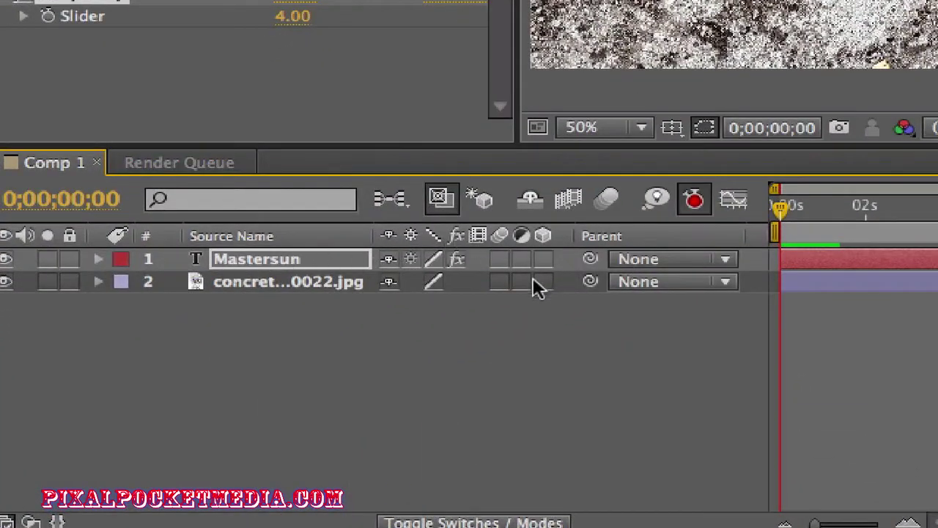
- Expand the Mastersun layer's Scale/Opacity text animator and start keyframing its Scale at the first frame
{"action": "left_click", "coordinate": [99, 259]}
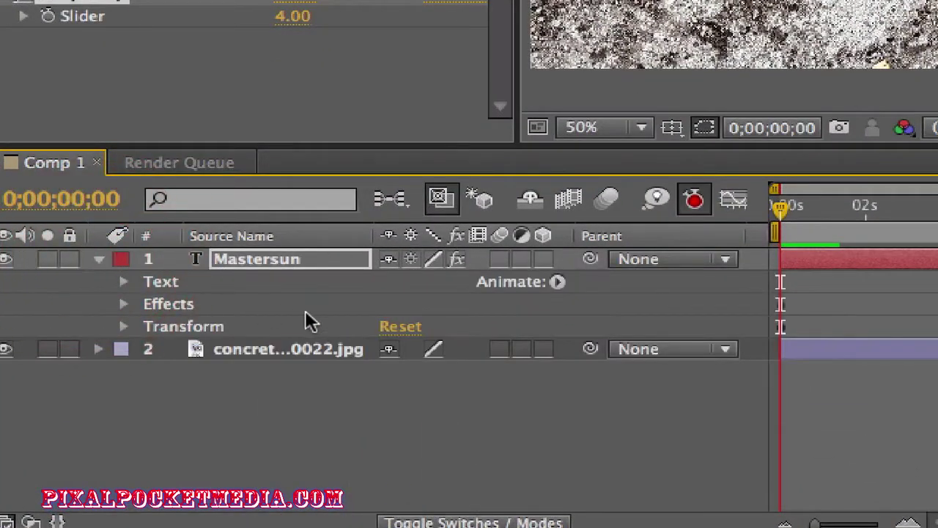
{"action": "left_click", "coordinate": [123, 283]}
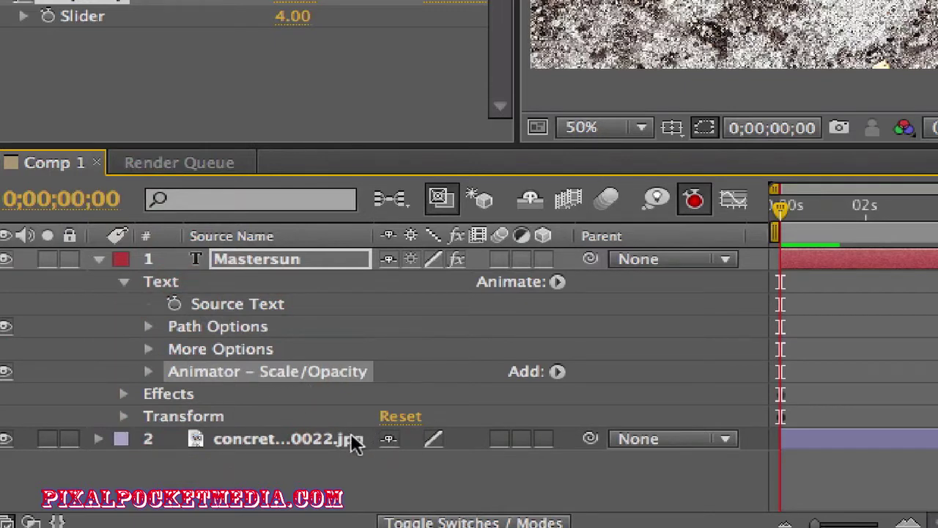
{"action": "left_click", "coordinate": [496, 438]}
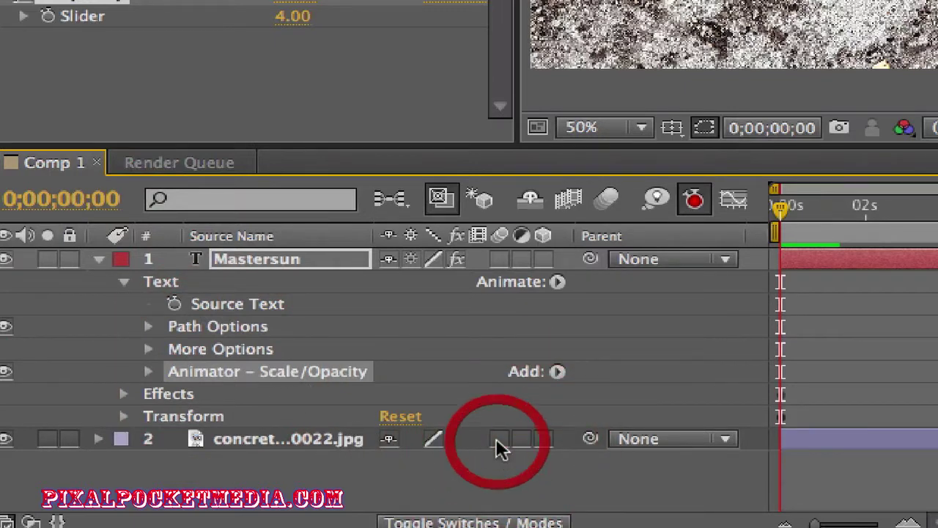
{"action": "left_click", "coordinate": [148, 371]}
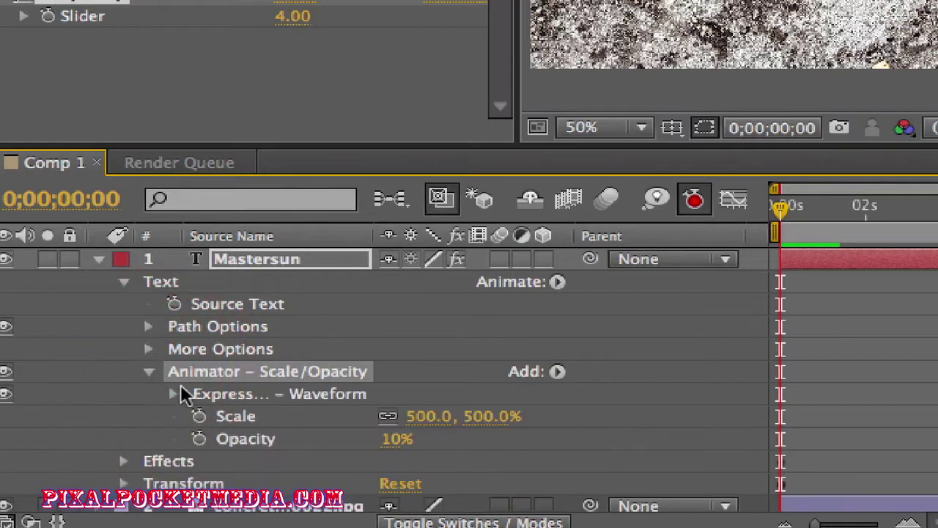
{"action": "scroll", "coordinate": [182, 412], "scroll_direction": "down", "scroll_amount": 1}
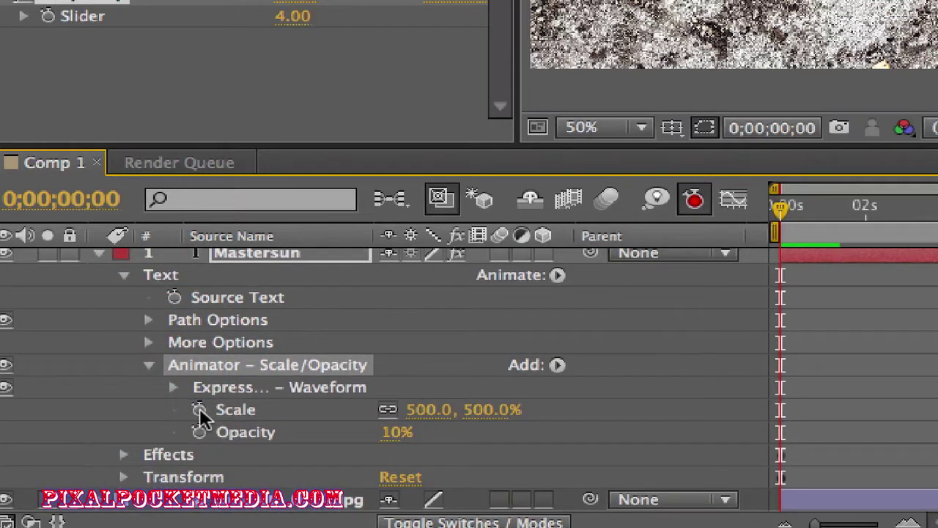
{"action": "left_click", "coordinate": [197, 409]}
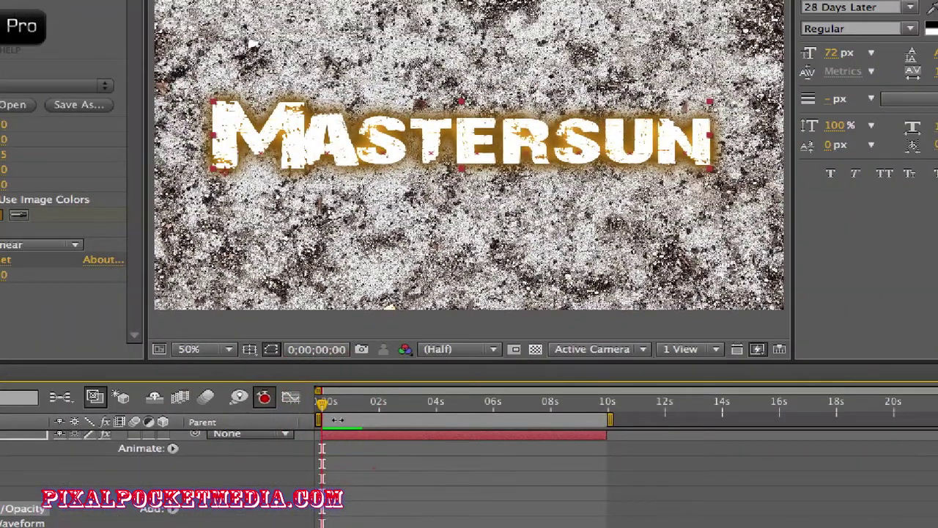
- Keyframe the Mastersun text animator's Scale at 998% at 0;00;00;15 and 1058% at 0;00;01;14
{"action": "left_click", "coordinate": [337, 402]}
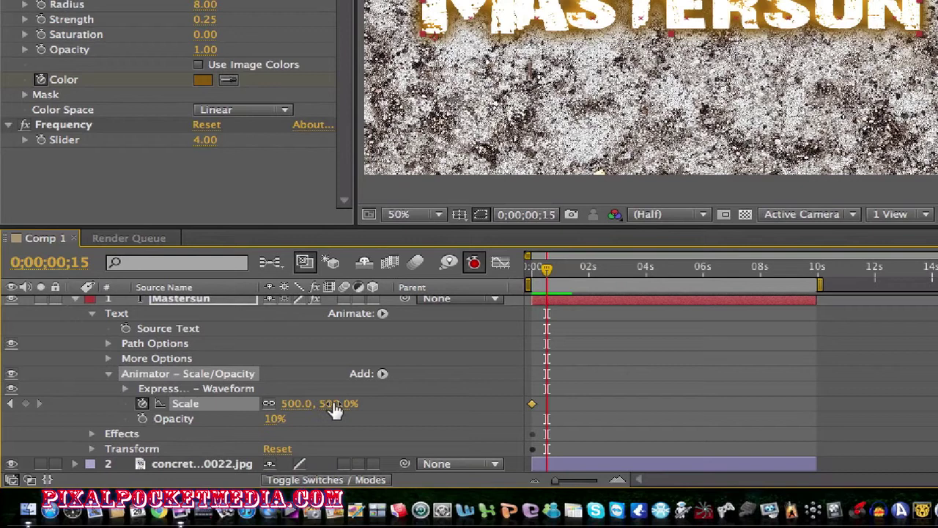
{"action": "left_click_drag", "start_coordinate": [334, 409], "coordinate": [366, 265]}
{"action": "left_click_drag", "start_coordinate": [308, 405], "coordinate": [360, 241]}
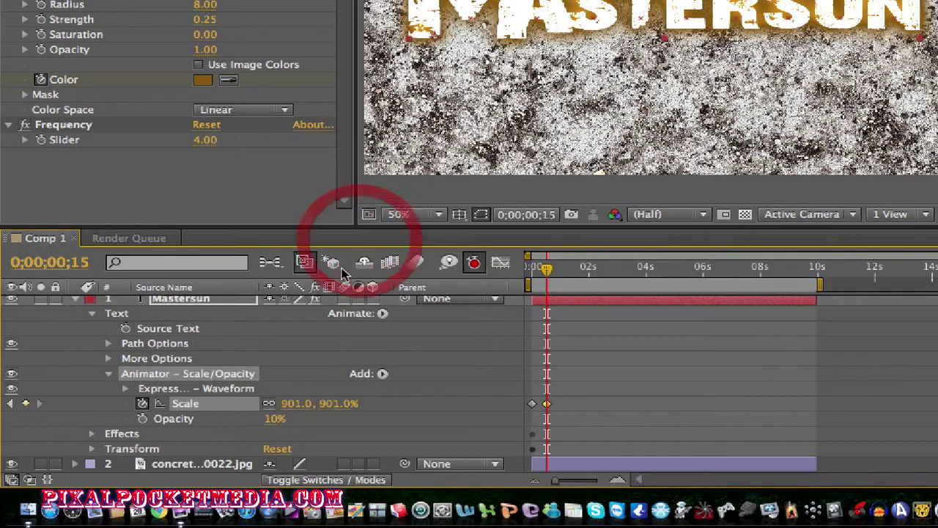
{"action": "left_click_drag", "start_coordinate": [291, 402], "coordinate": [308, 329]}
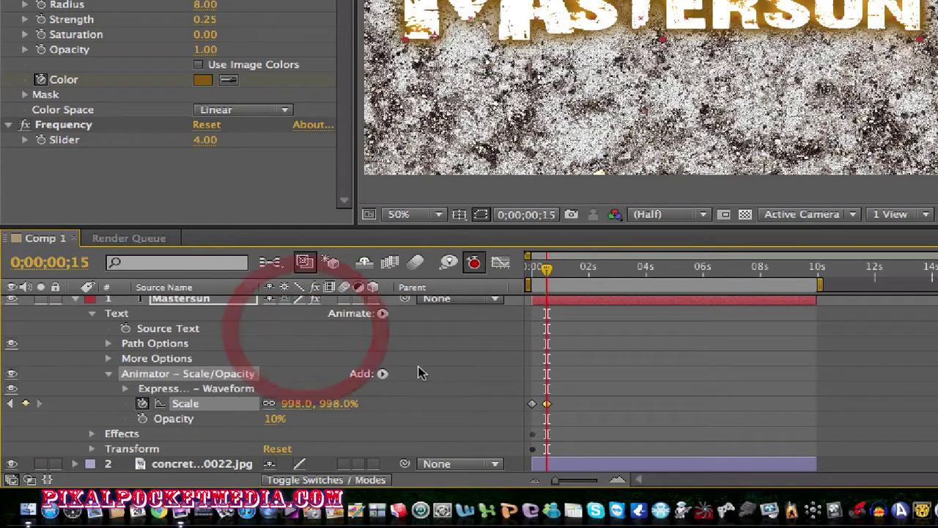
{"action": "left_click", "coordinate": [574, 272]}
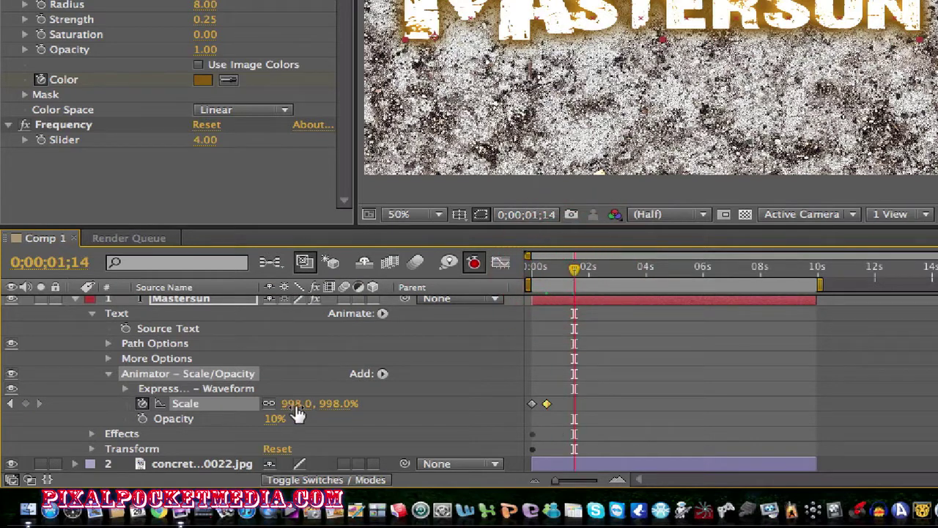
{"action": "left_click_drag", "start_coordinate": [300, 398], "coordinate": [309, 355]}
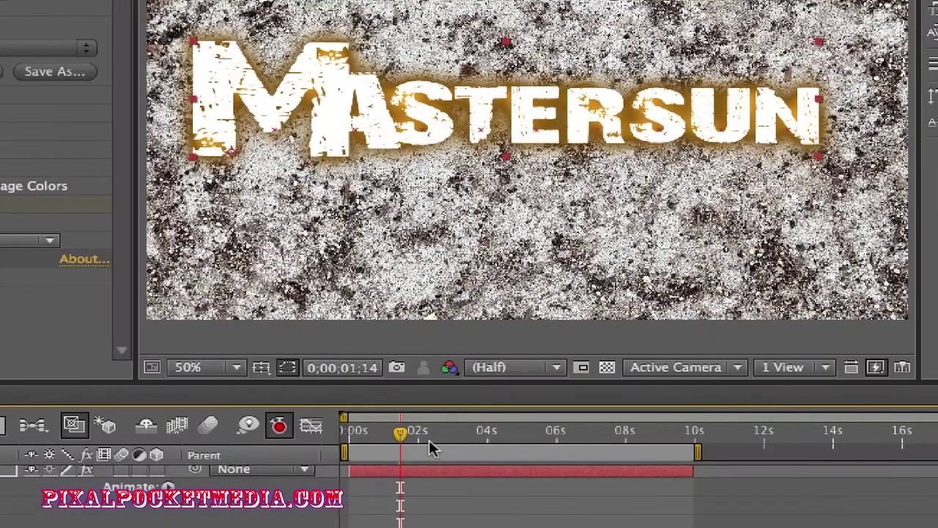
- At 0;00;02;08, keyframe the Mastersun text animator's Scale at 1424% and its Opacity at 63%
{"action": "left_click", "coordinate": [427, 444]}
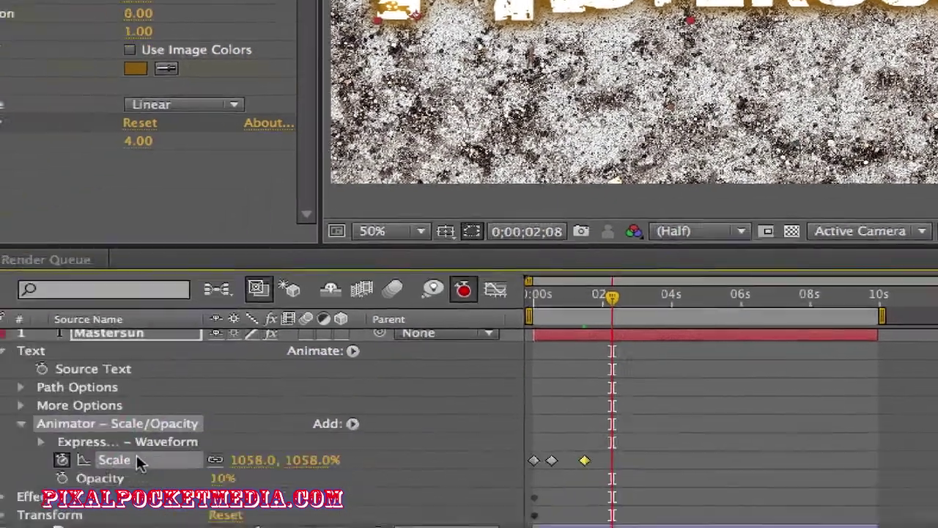
{"action": "left_click_drag", "start_coordinate": [258, 461], "coordinate": [305, 336]}
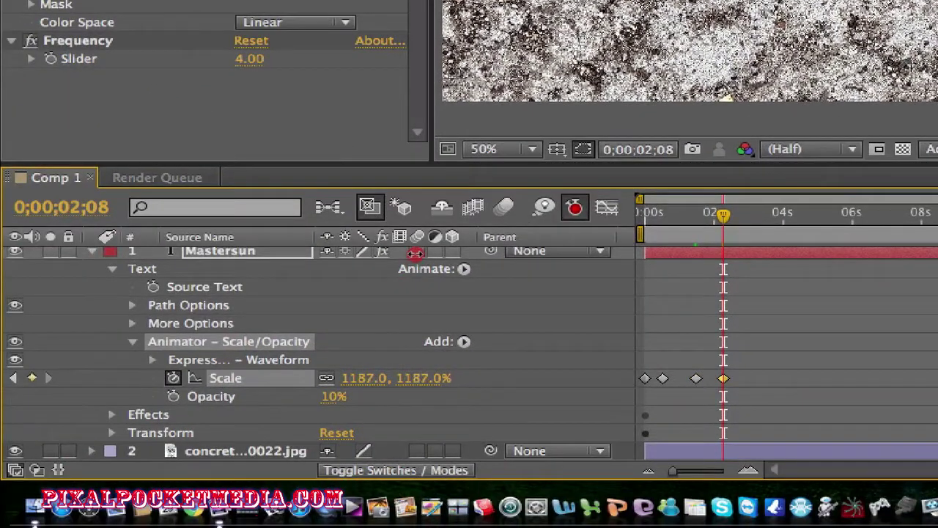
{"action": "left_click_drag", "start_coordinate": [416, 253], "coordinate": [390, 455]}
{"action": "left_click_drag", "start_coordinate": [407, 381], "coordinate": [359, 466]}
{"action": "left_click_drag", "start_coordinate": [360, 376], "coordinate": [387, 167]}
{"action": "left_click", "coordinate": [334, 396]}
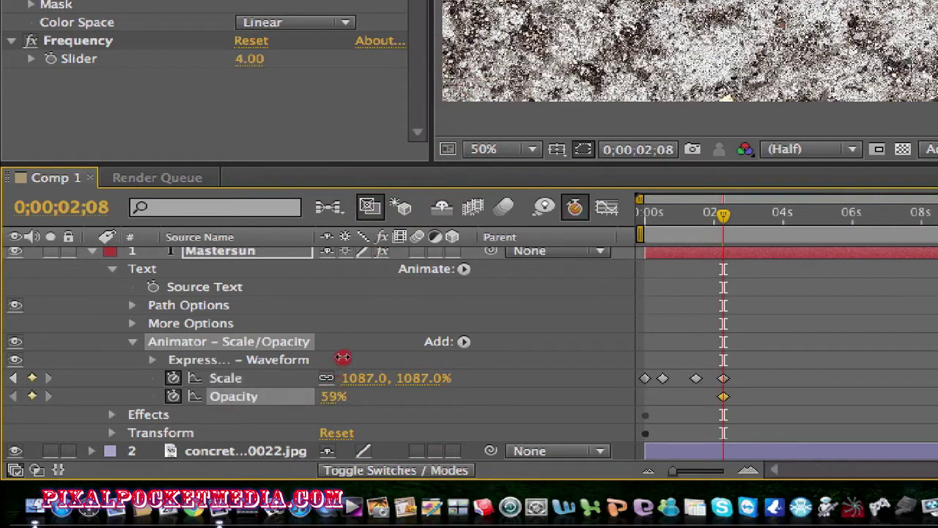
{"action": "left_click_drag", "start_coordinate": [343, 358], "coordinate": [344, 360]}
{"action": "left_click_drag", "start_coordinate": [417, 375], "coordinate": [495, 79]}
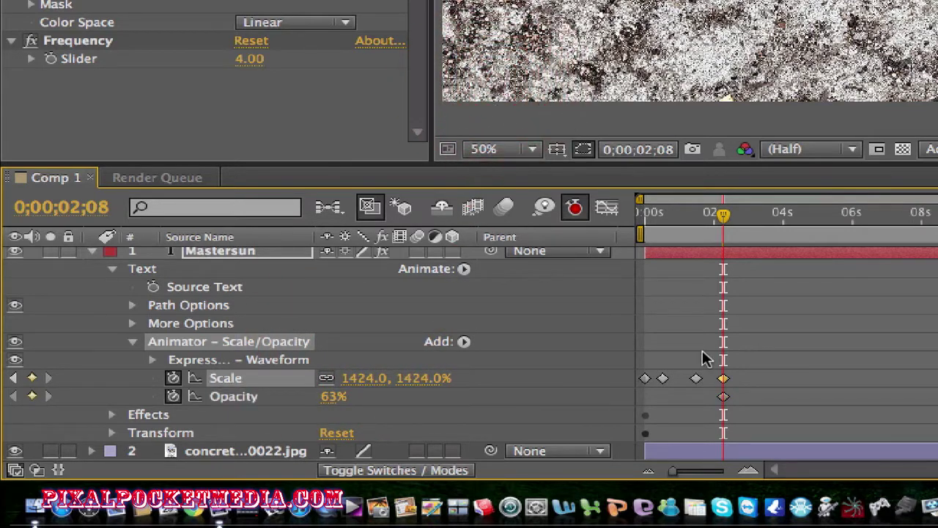
- Add a larger Scale keyframe to the text animator at 0;00;03;13 and preview the animation from the first frame
{"action": "left_click", "coordinate": [764, 221]}
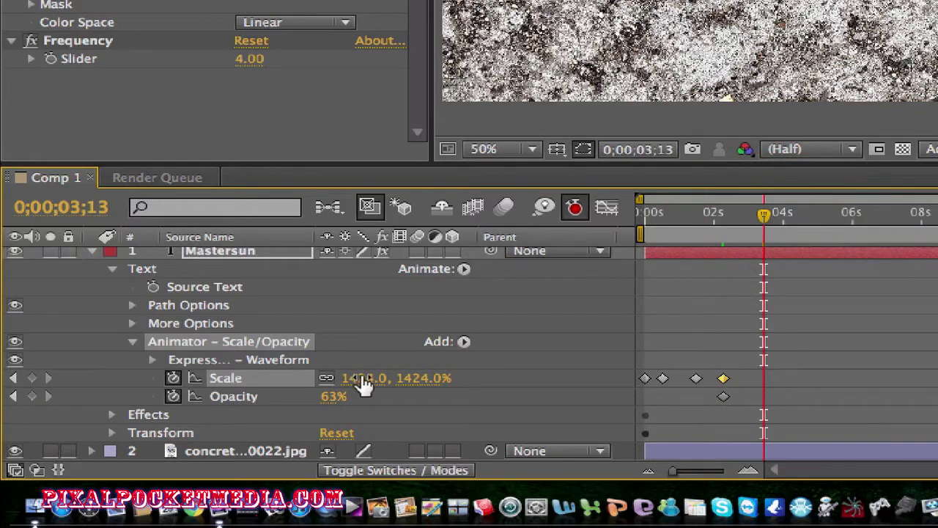
{"action": "left_click_drag", "start_coordinate": [364, 386], "coordinate": [434, 44]}
{"action": "left_click", "coordinate": [644, 214]}
{"action": "key", "text": "space"}
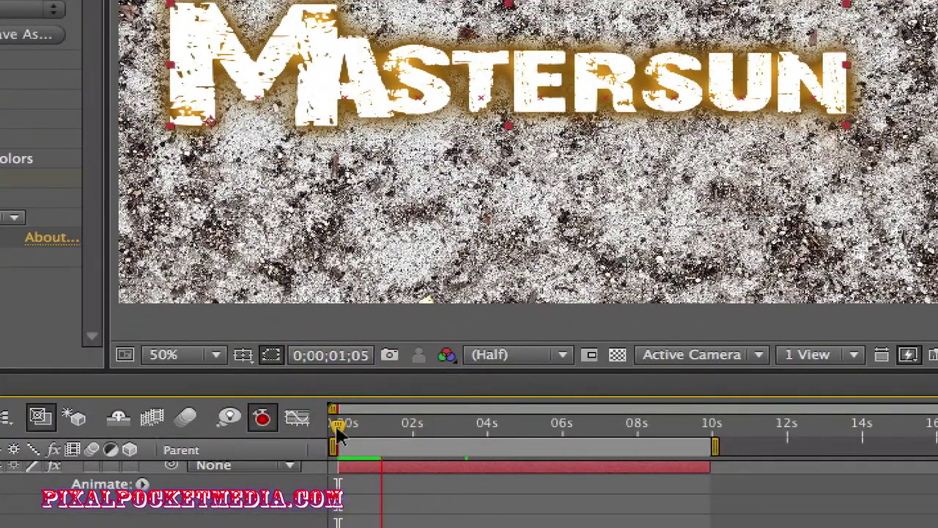
{"action": "left_click", "coordinate": [335, 423]}
{"action": "key", "text": "space"}
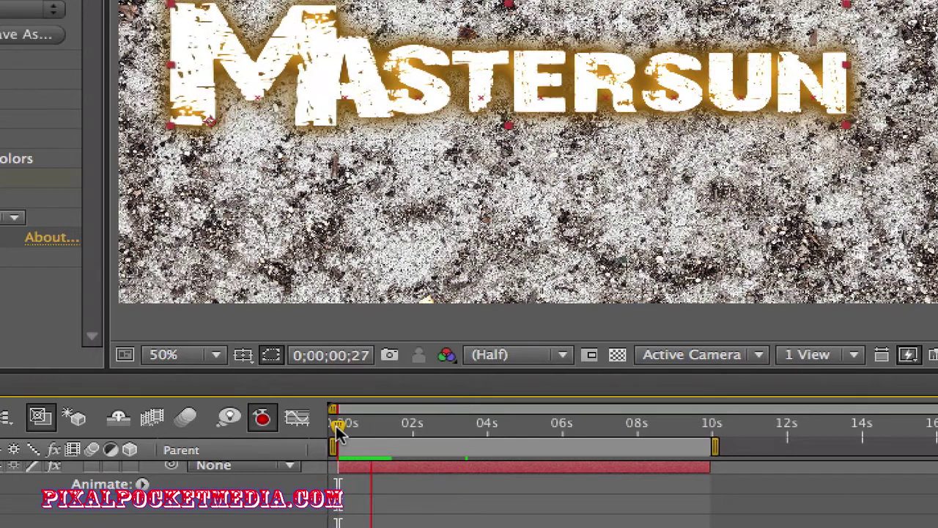
{"action": "left_click", "coordinate": [335, 423]}
{"action": "key", "text": "space"}
{"action": "left_click", "coordinate": [336, 424]}
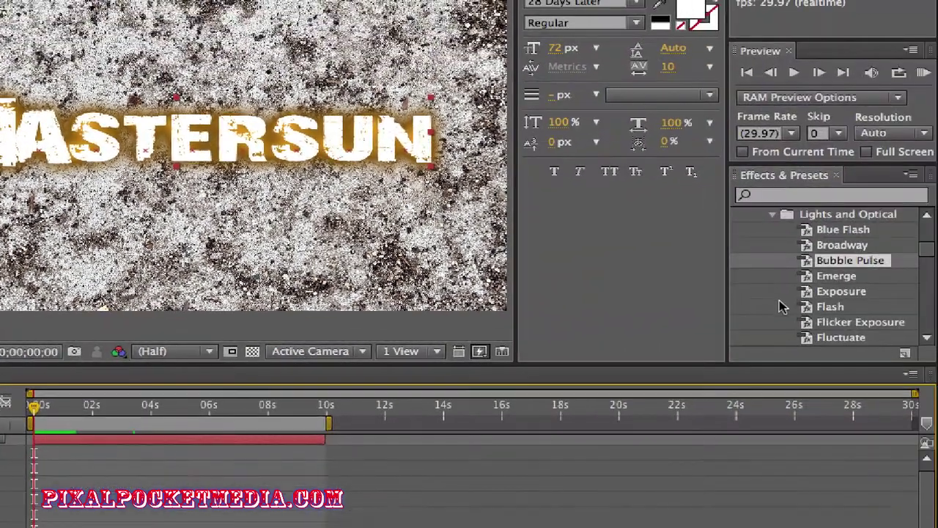
- Apply the Silhouettes preset from Lights and Optical to the Mastersun layer and preview it from the first frame
{"action": "scroll", "coordinate": [782, 301], "scroll_direction": "down", "scroll_amount": 1}
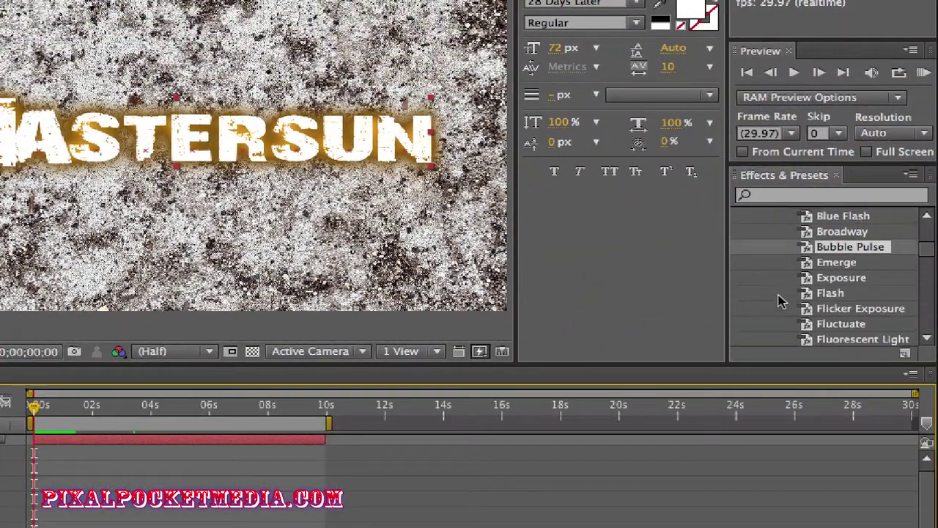
{"action": "scroll", "coordinate": [805, 310], "scroll_direction": "down", "scroll_amount": 7}
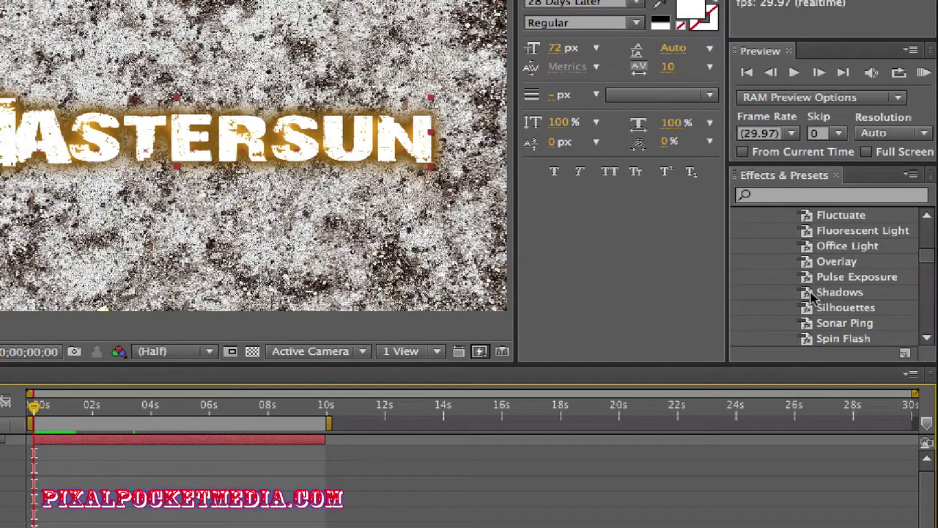
{"action": "left_click_drag", "start_coordinate": [810, 296], "coordinate": [831, 312]}
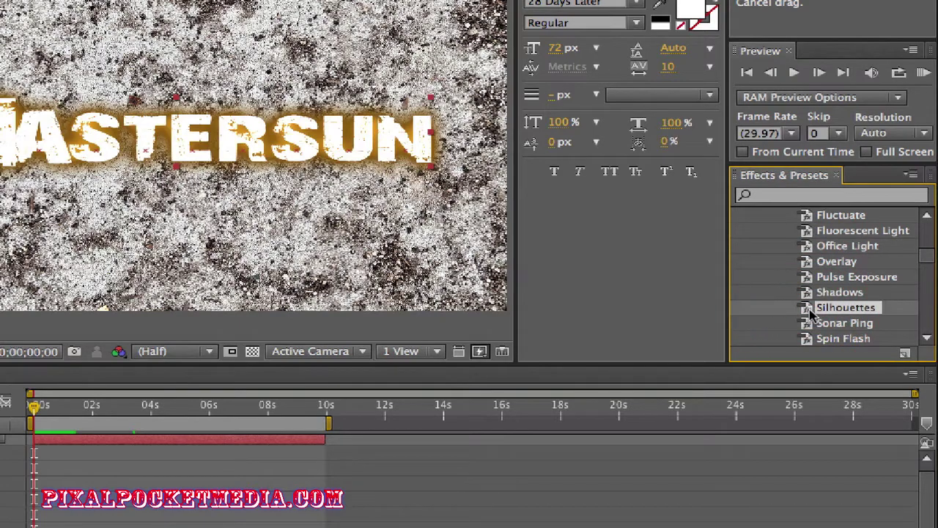
{"action": "left_click_drag", "start_coordinate": [808, 311], "coordinate": [81, 442]}
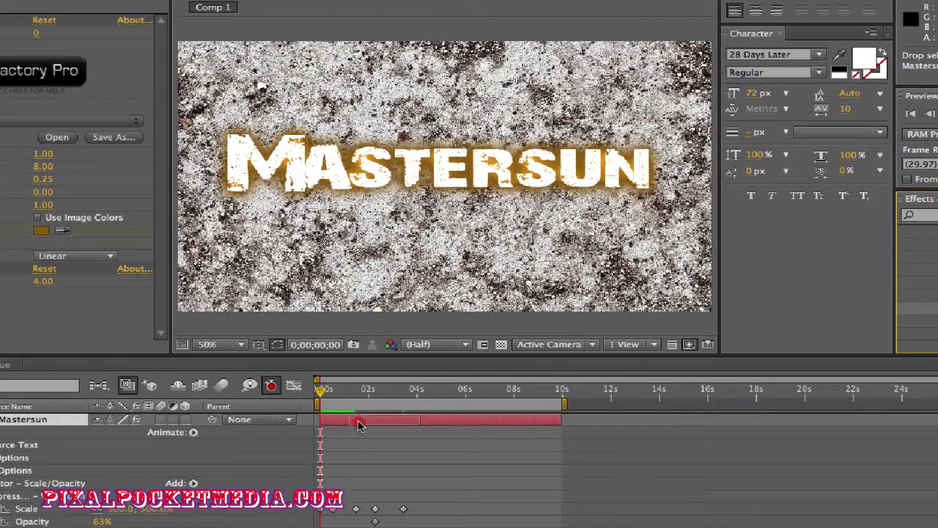
{"action": "left_click_drag", "start_coordinate": [359, 425], "coordinate": [360, 426]}
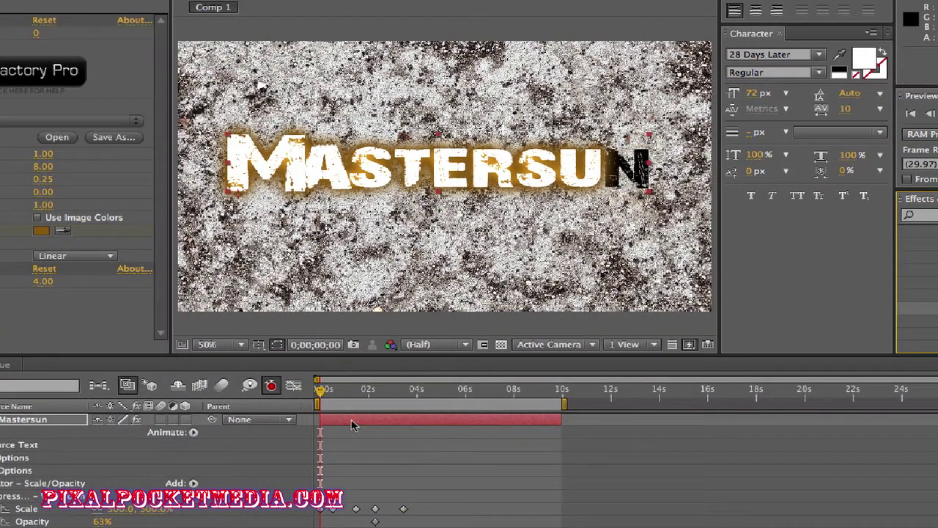
{"action": "left_click", "coordinate": [320, 398]}
{"action": "key", "text": "space"}
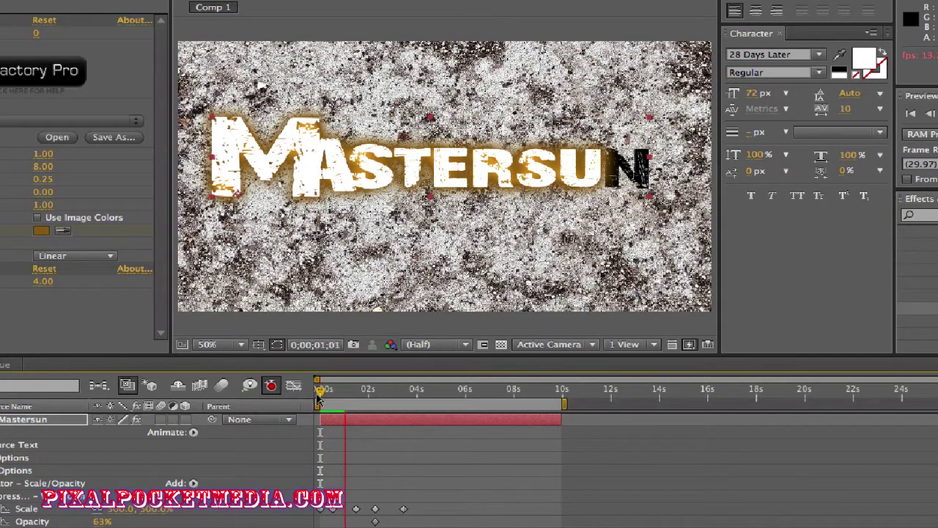
{"action": "left_click", "coordinate": [318, 394]}
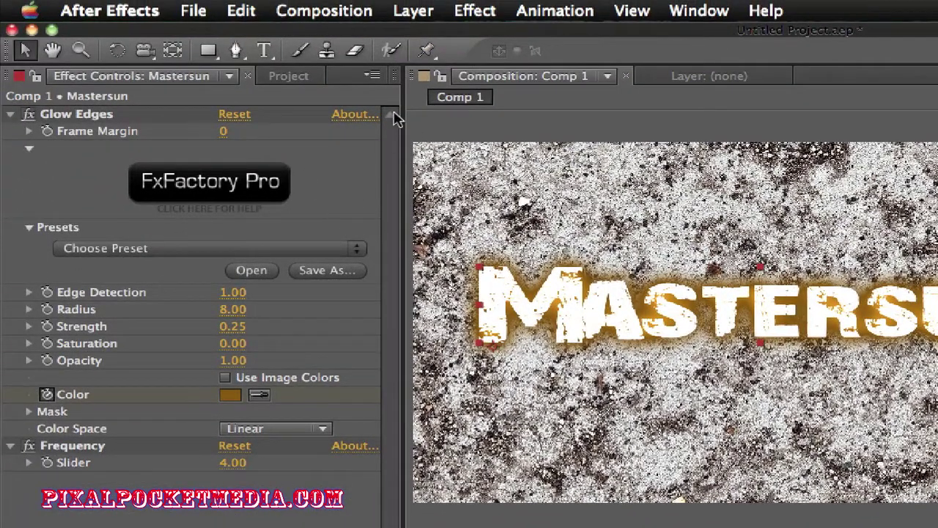
{"action": "left_click", "coordinate": [187, 11]}
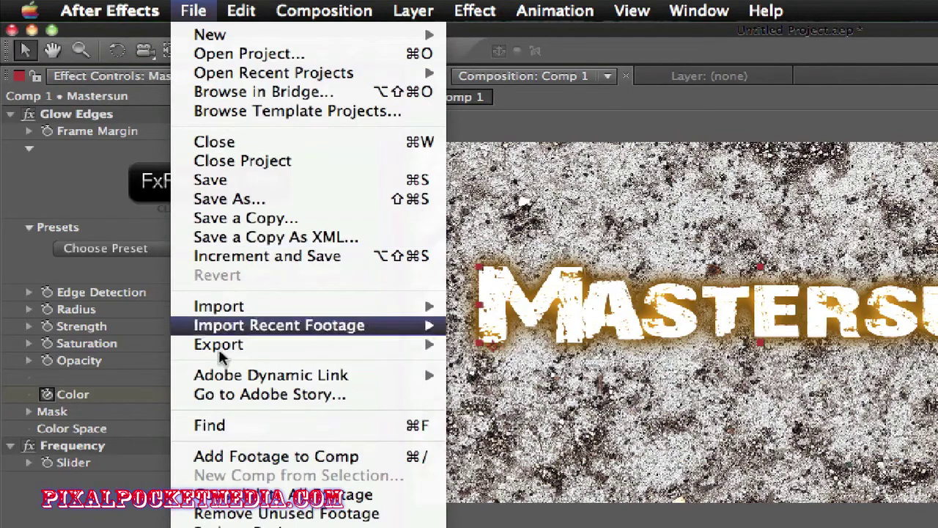
{"action": "left_click", "coordinate": [96, 506]}
{"action": "left_click", "coordinate": [415, 10]}
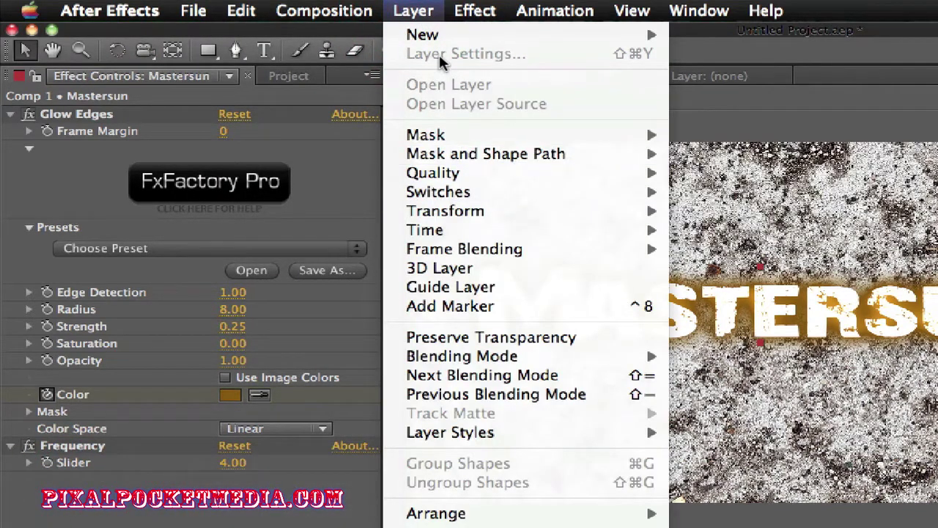
{"action": "mouse_move", "coordinate": [444, 36]}
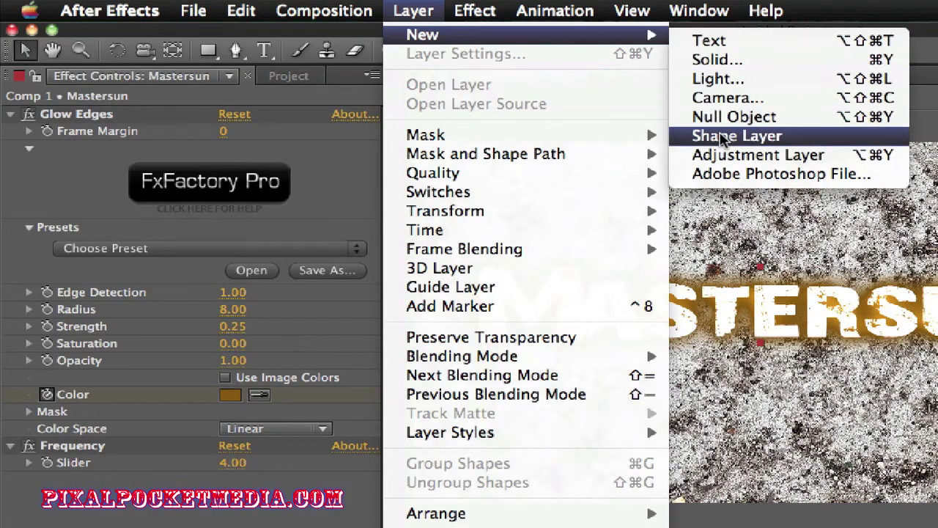
{"action": "left_click", "coordinate": [276, 524]}
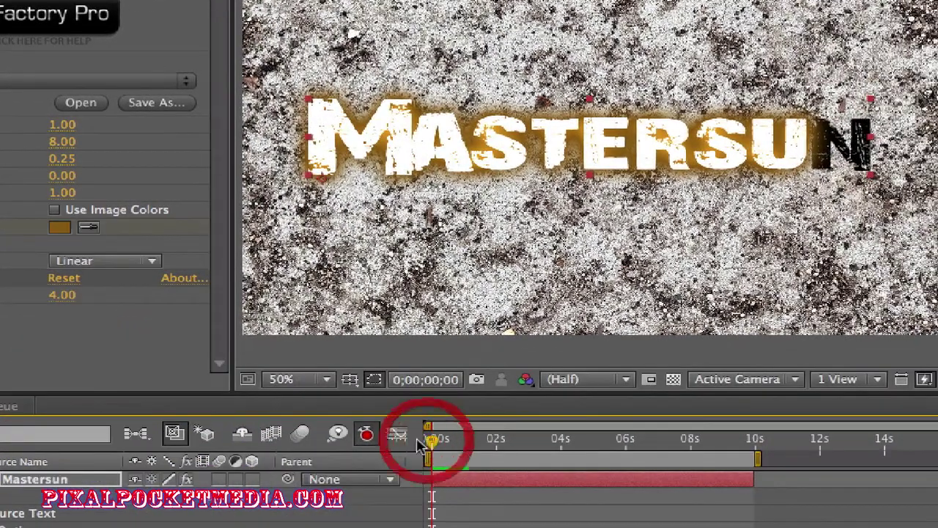
{"action": "left_click", "coordinate": [370, 433]}
{"action": "left_click", "coordinate": [371, 432]}
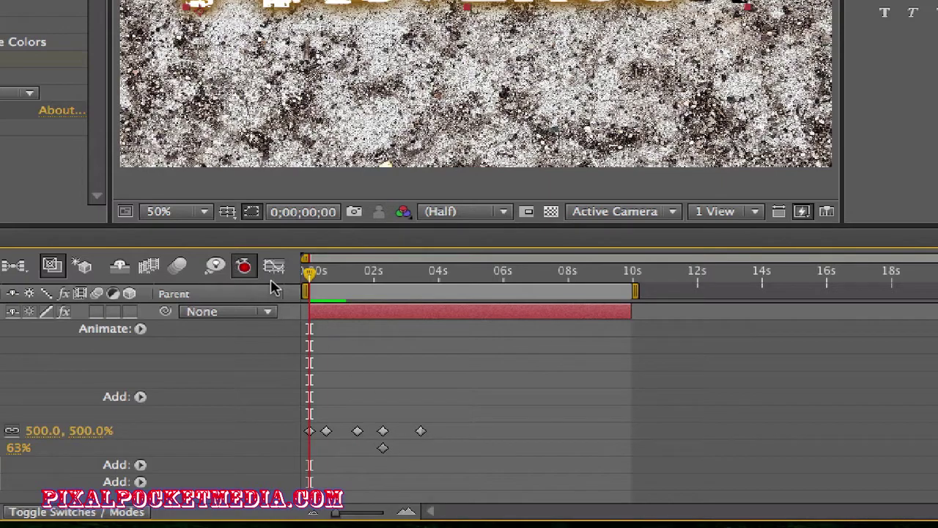
- Parent the Mastersun text layer to the concrete-0022.jpg layer
{"action": "left_click", "coordinate": [222, 311]}
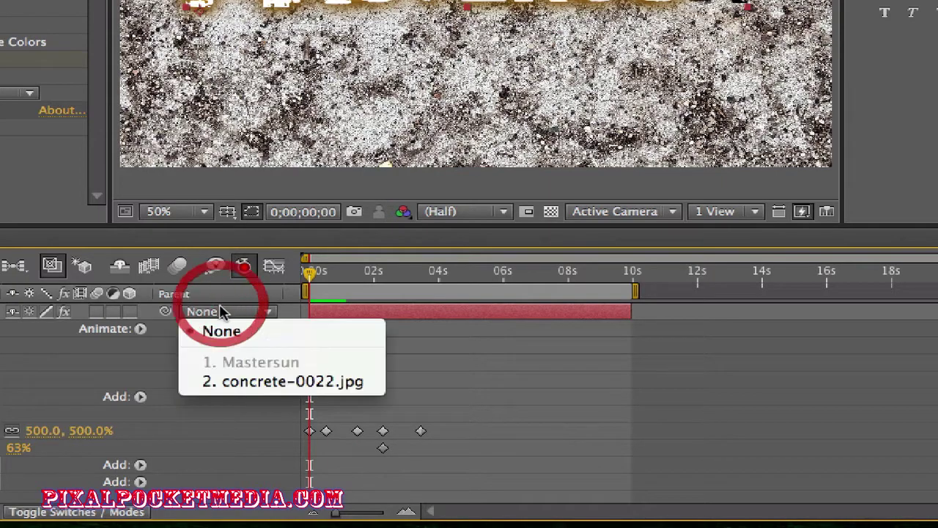
{"action": "left_click", "coordinate": [161, 373]}
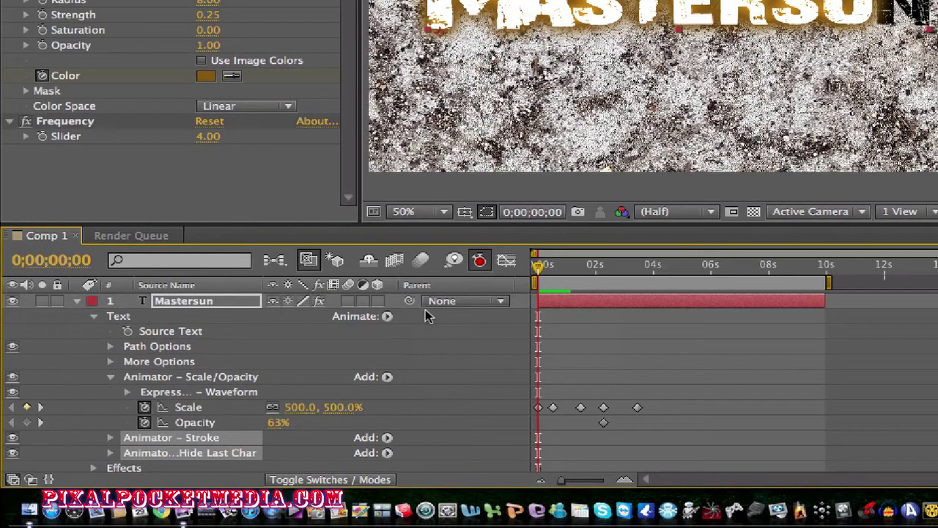
{"action": "left_click", "coordinate": [462, 301]}
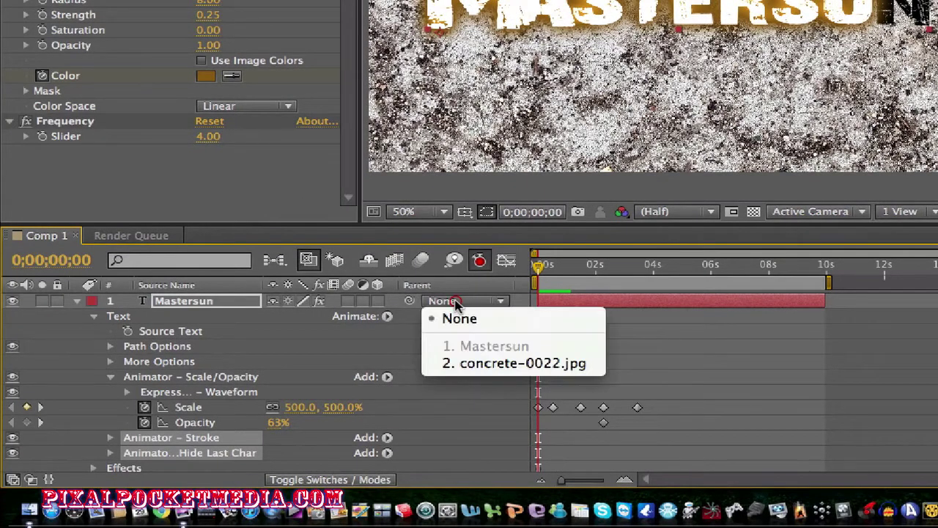
{"action": "left_click", "coordinate": [477, 363]}
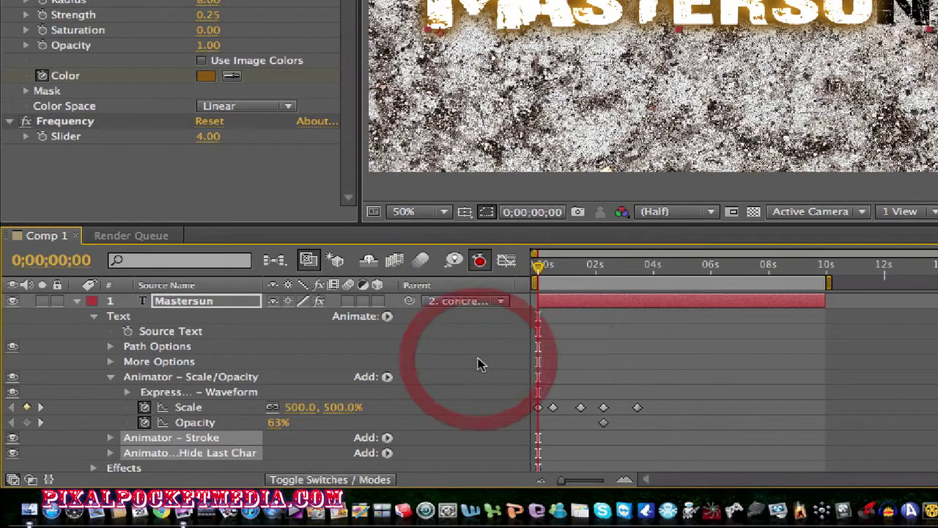
- Set the Mastersun layer's parent to None and apply the Spin In rotation preset to the layer
{"action": "left_click", "coordinate": [465, 302]}
{"action": "left_click", "coordinate": [459, 320]}
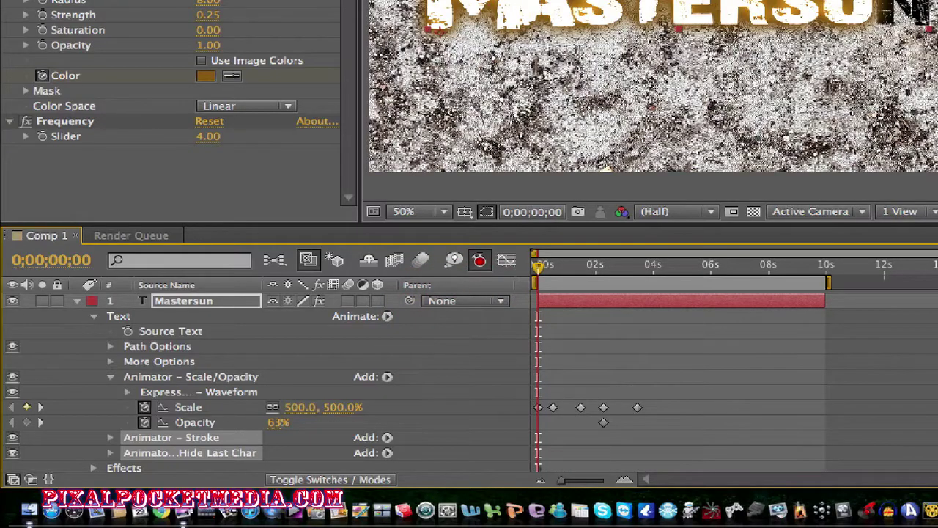
{"action": "scroll", "coordinate": [872, 273], "scroll_direction": "down", "scroll_amount": 5}
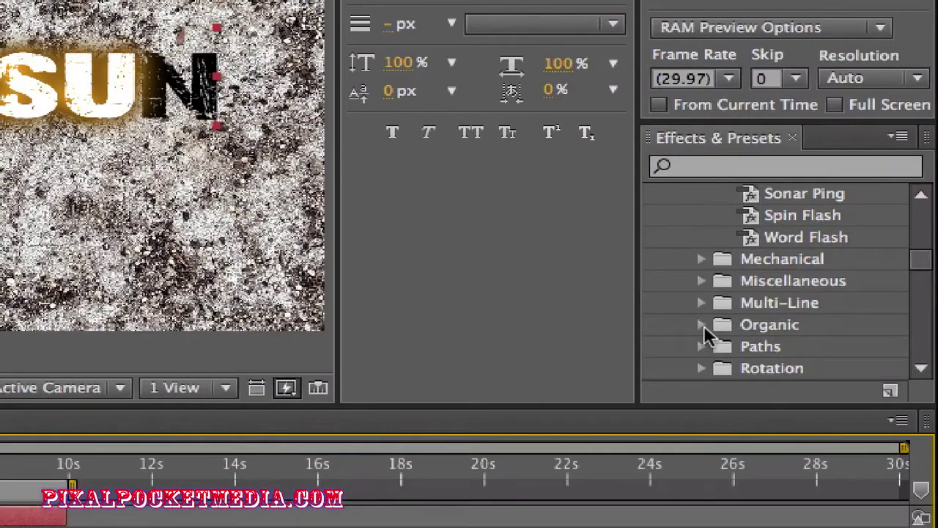
{"action": "scroll", "coordinate": [706, 333], "scroll_direction": "down", "scroll_amount": 2}
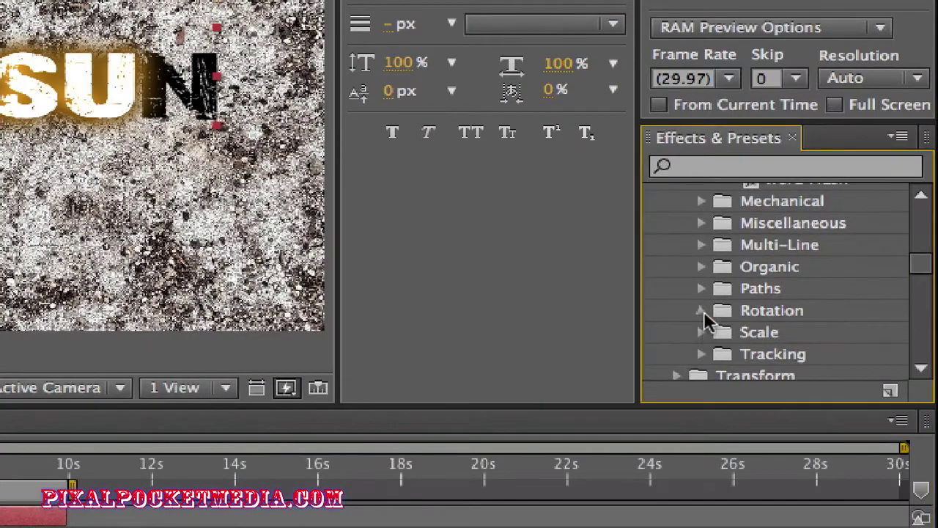
{"action": "left_click", "coordinate": [703, 315]}
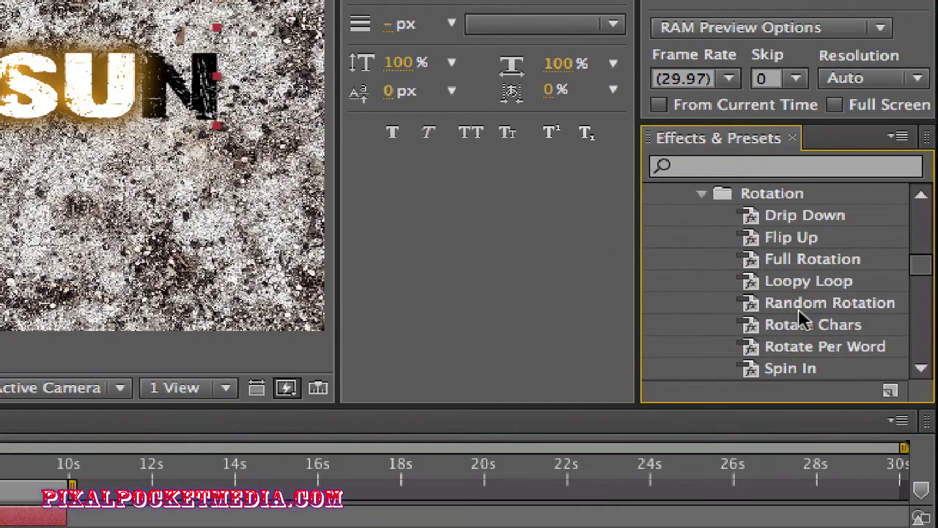
{"action": "left_click_drag", "start_coordinate": [798, 371], "coordinate": [484, 456]}
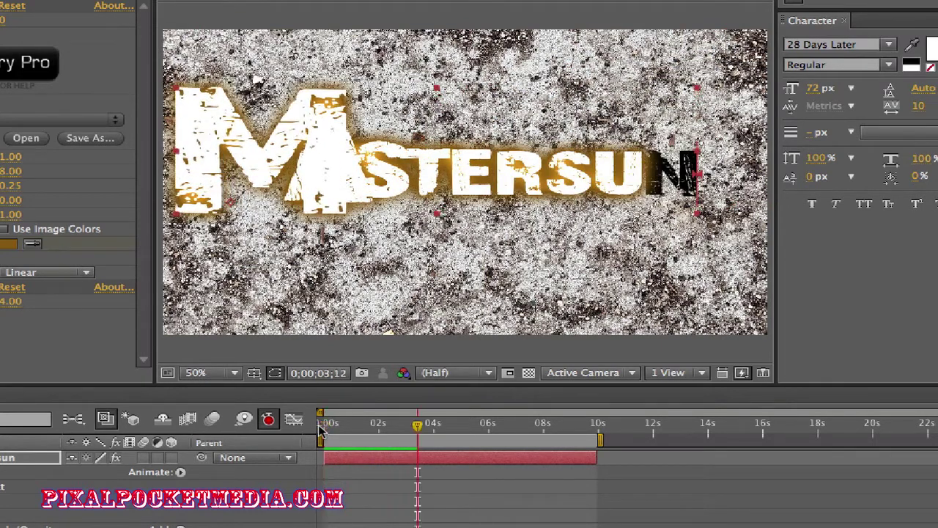
- Preview the Mastersun title with the Spin In preset from the first frame
{"action": "left_click", "coordinate": [320, 431]}
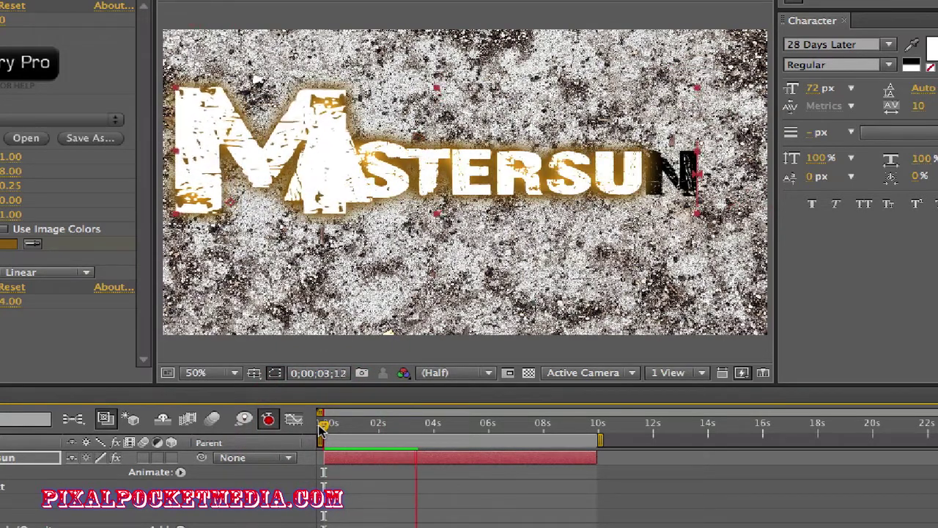
{"action": "left_click", "coordinate": [319, 431]}
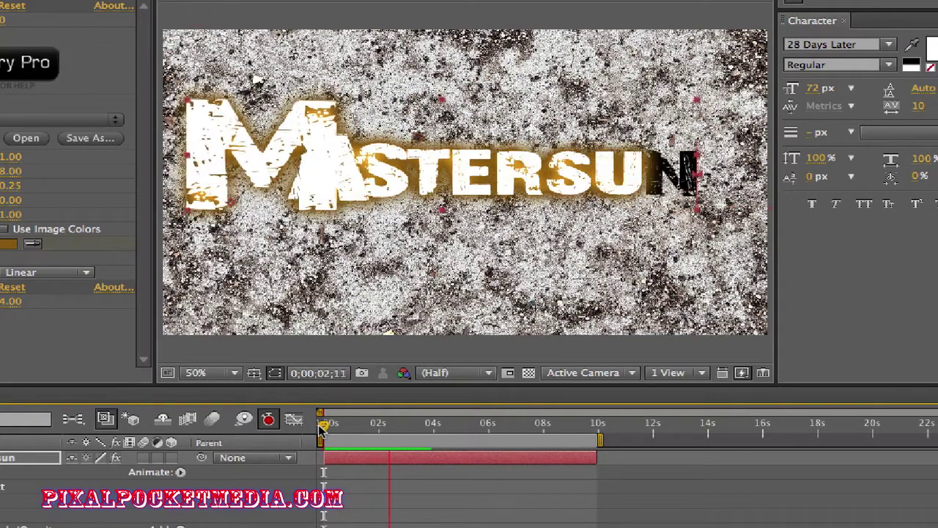
{"action": "left_click", "coordinate": [320, 430]}
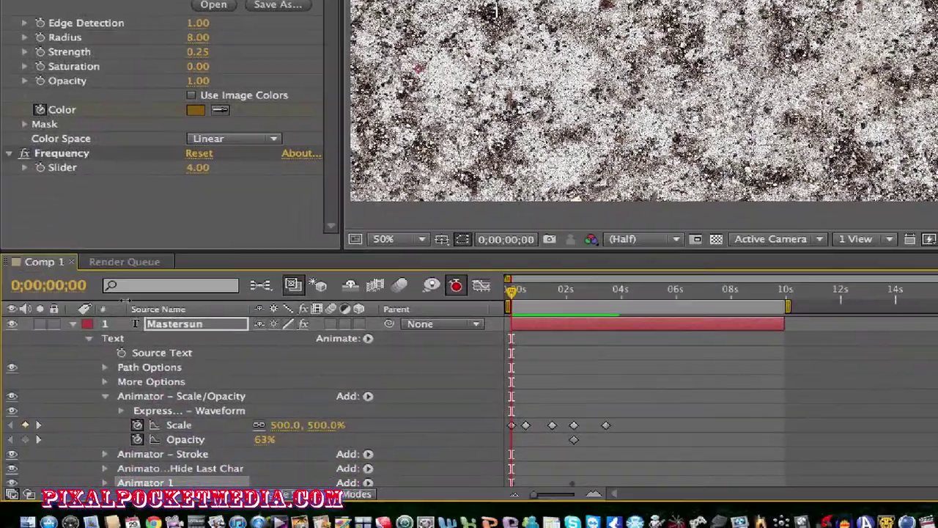
- Keyframe the Stroke animator's Stroke Width at 459 on the first frame and preview the animation
{"action": "scroll", "coordinate": [110, 416], "scroll_direction": "down", "scroll_amount": 3}
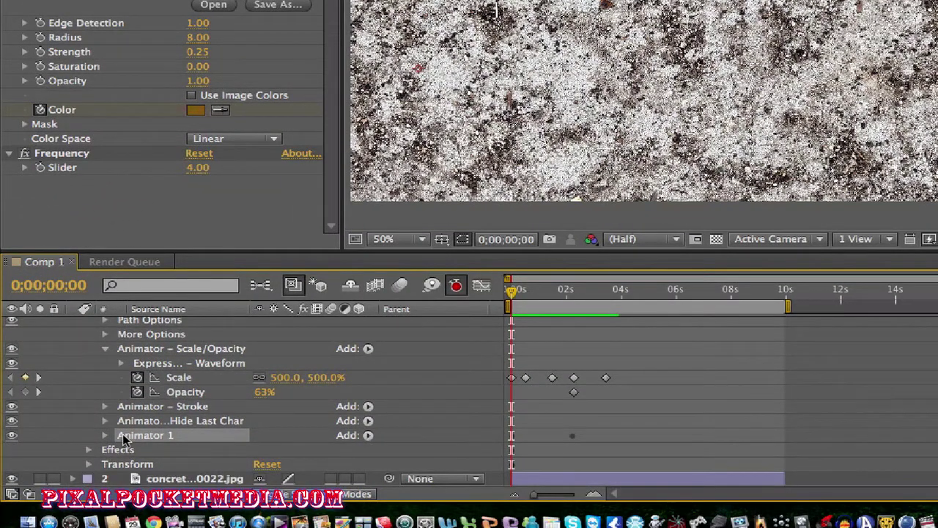
{"action": "left_click", "coordinate": [105, 406]}
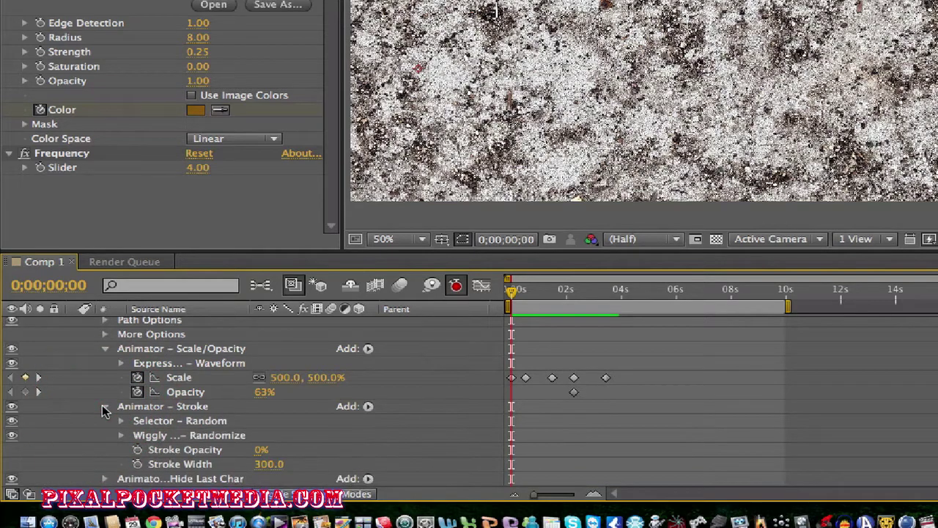
{"action": "left_click_drag", "start_coordinate": [262, 470], "coordinate": [266, 441]}
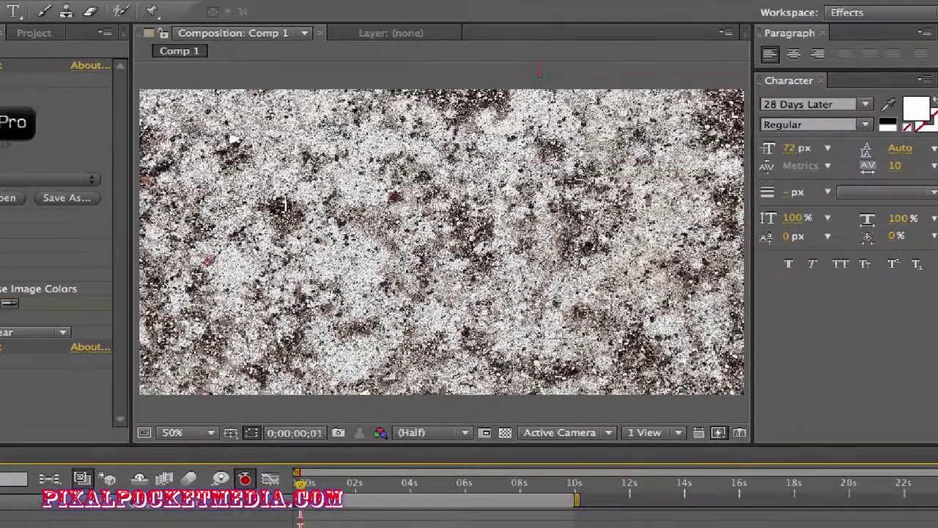
{"action": "key", "text": "space"}
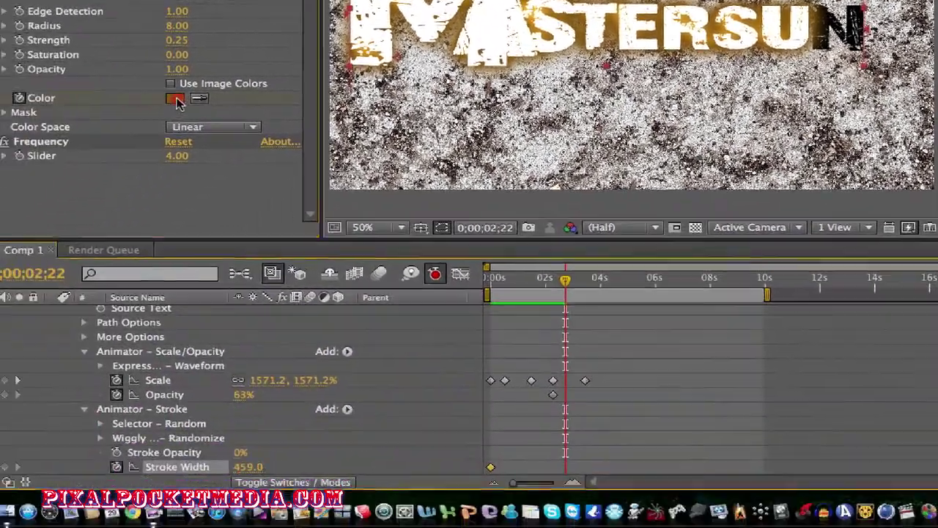
{"action": "left_click", "coordinate": [173, 99]}
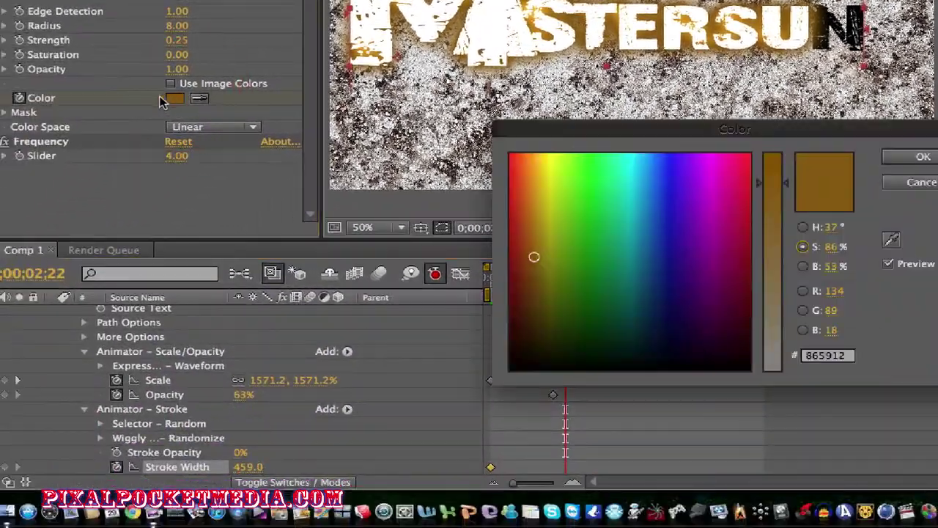
{"action": "left_click", "coordinate": [925, 158]}
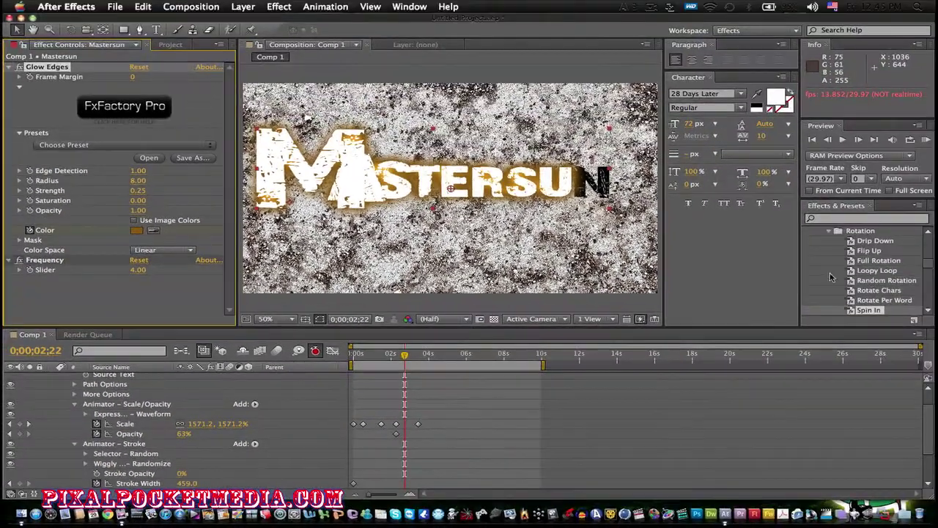
- Select the concrete-0022.jpg layer and browse the effect categories, including NI Glow, for an effect to apply
{"action": "scroll", "coordinate": [440, 387], "scroll_direction": "down", "scroll_amount": 3}
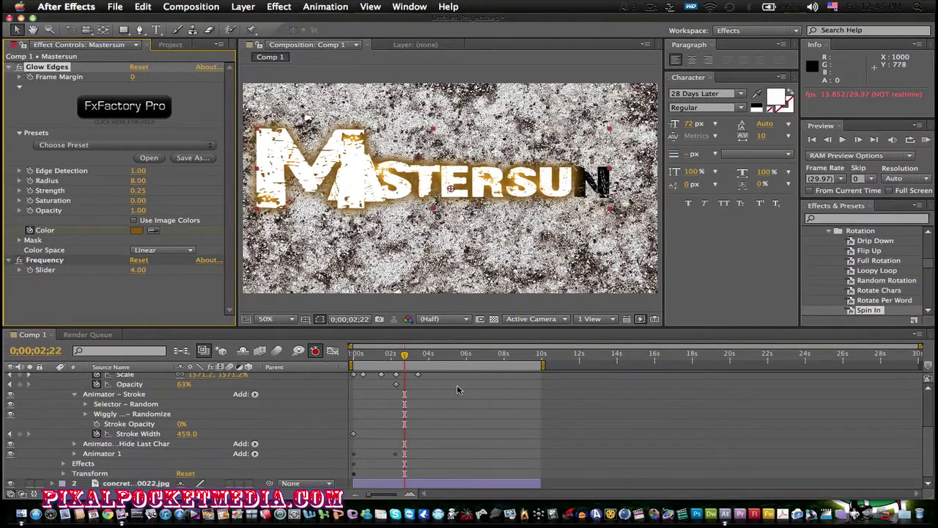
{"action": "left_click", "coordinate": [481, 481]}
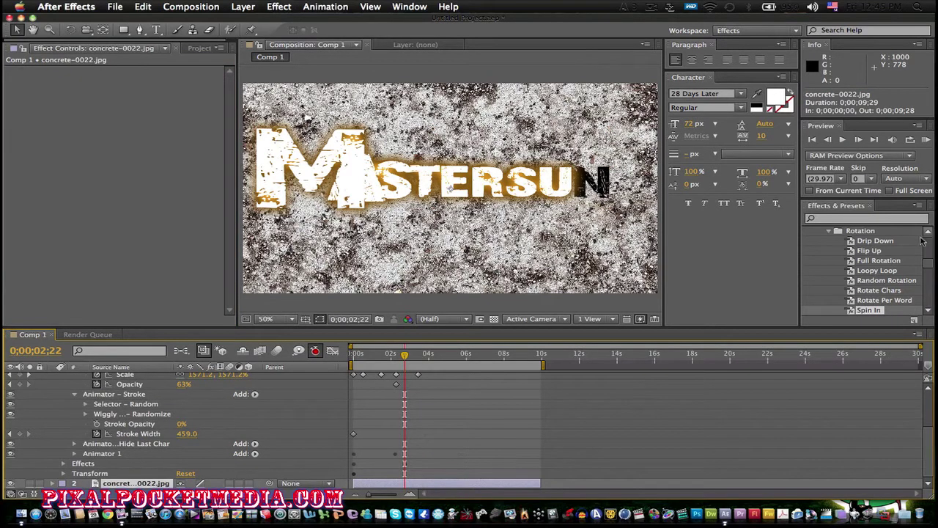
{"action": "scroll", "coordinate": [885, 275], "scroll_direction": "down", "scroll_amount": 2}
{"action": "scroll", "coordinate": [885, 275], "scroll_direction": "down", "scroll_amount": 5}
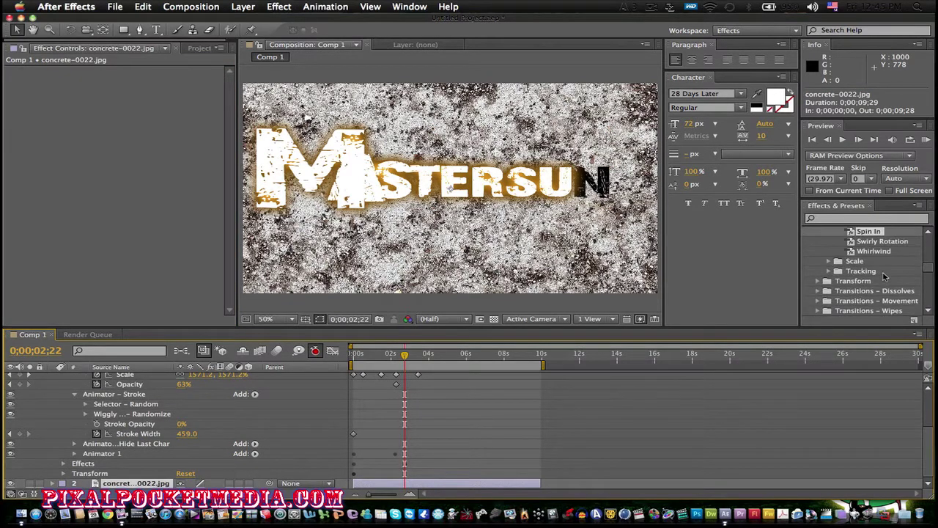
{"action": "scroll", "coordinate": [885, 275], "scroll_direction": "down", "scroll_amount": 3}
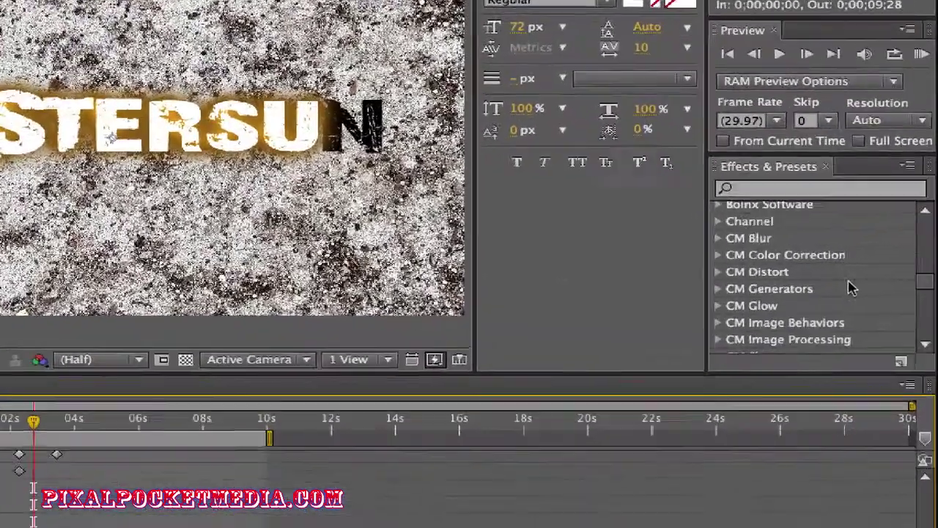
{"action": "scroll", "coordinate": [885, 275], "scroll_direction": "down", "scroll_amount": 3}
{"action": "scroll", "coordinate": [775, 299], "scroll_direction": "down", "scroll_amount": 4}
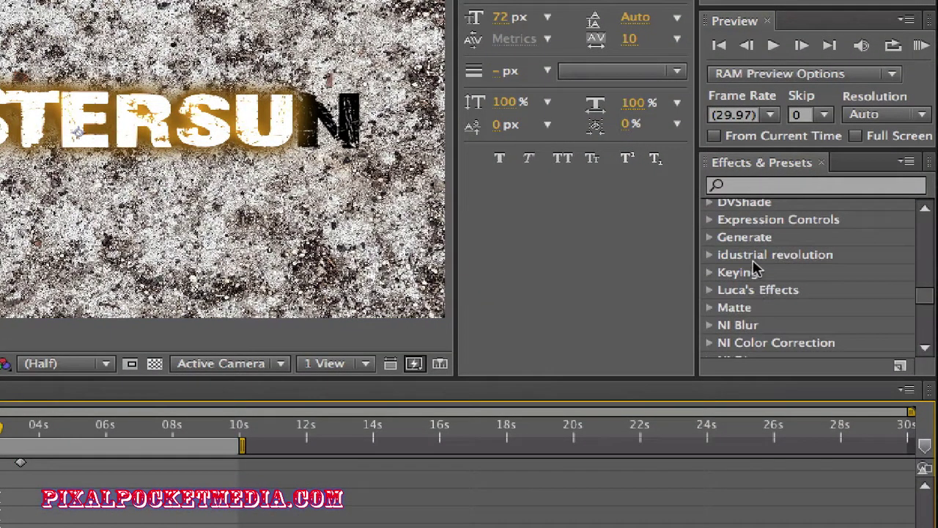
{"action": "left_click", "coordinate": [752, 257]}
{"action": "scroll", "coordinate": [788, 327], "scroll_direction": "down", "scroll_amount": 3}
{"action": "double_click", "coordinate": [788, 330]}
{"action": "scroll", "coordinate": [788, 331], "scroll_direction": "down", "scroll_amount": 2}
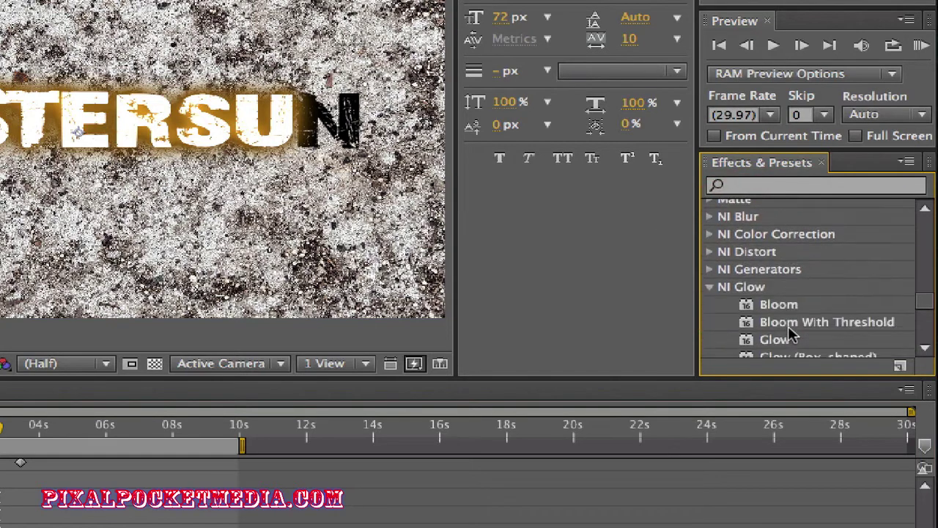
{"action": "scroll", "coordinate": [788, 327], "scroll_direction": "down", "scroll_amount": 5}
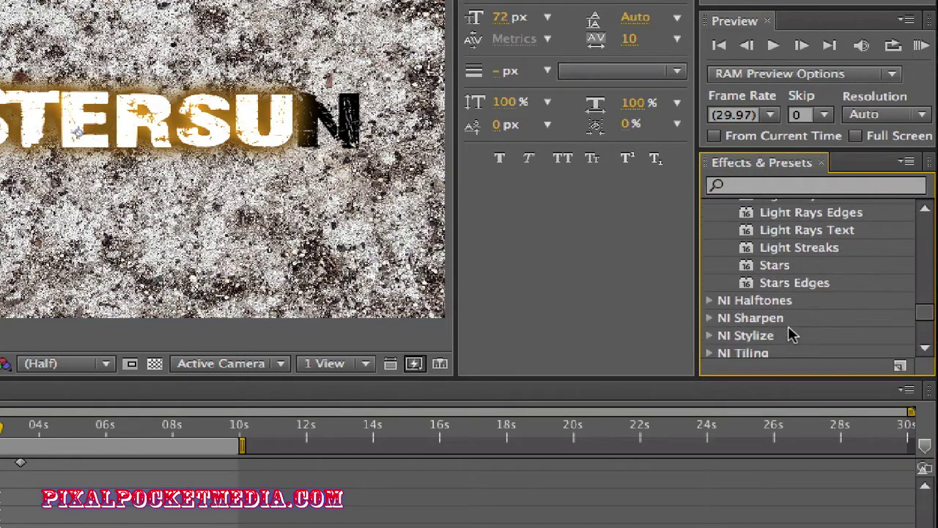
{"action": "scroll", "coordinate": [792, 334], "scroll_direction": "down", "scroll_amount": 4}
{"action": "scroll", "coordinate": [792, 335], "scroll_direction": "up", "scroll_amount": 3}
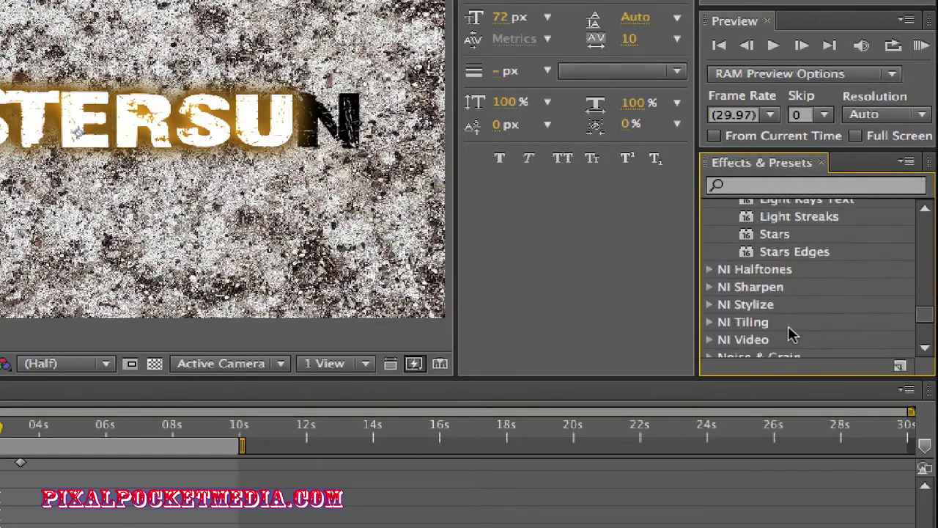
{"action": "scroll", "coordinate": [792, 335], "scroll_direction": "up", "scroll_amount": 3}
{"action": "scroll", "coordinate": [792, 334], "scroll_direction": "down", "scroll_amount": 7}
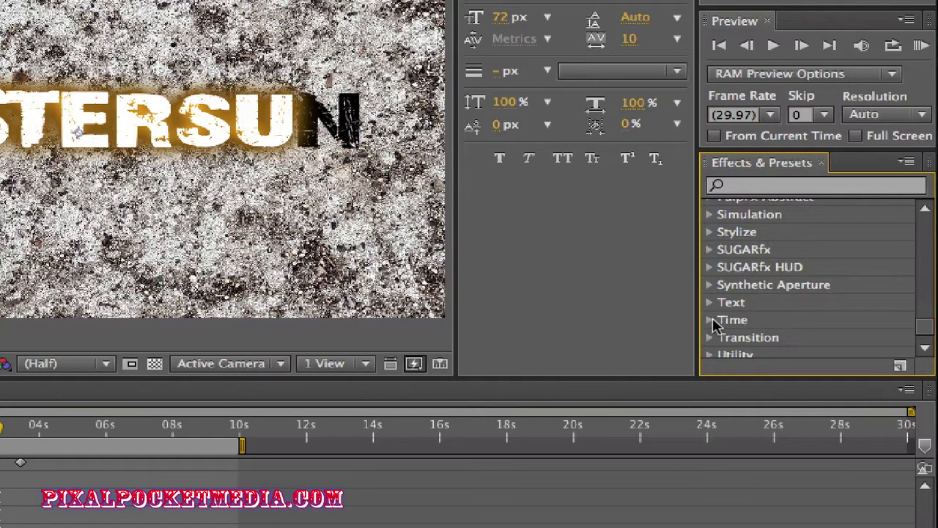
- Look through the Image – Creative animation presets for one that suits the concrete background
{"action": "scroll", "coordinate": [746, 332], "scroll_direction": "up", "scroll_amount": 15}
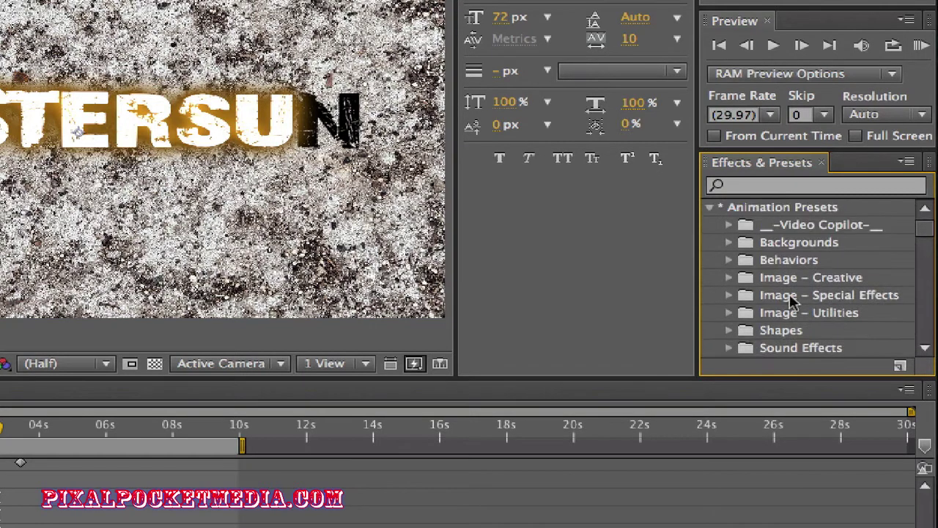
{"action": "left_click", "coordinate": [728, 283]}
{"action": "scroll", "coordinate": [730, 284], "scroll_direction": "down", "scroll_amount": 4}
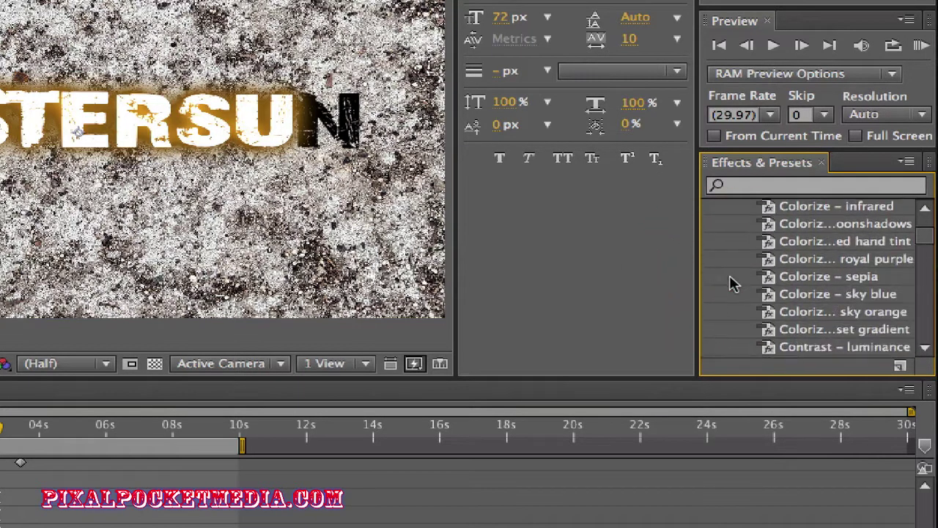
{"action": "scroll", "coordinate": [733, 284], "scroll_direction": "down", "scroll_amount": 1}
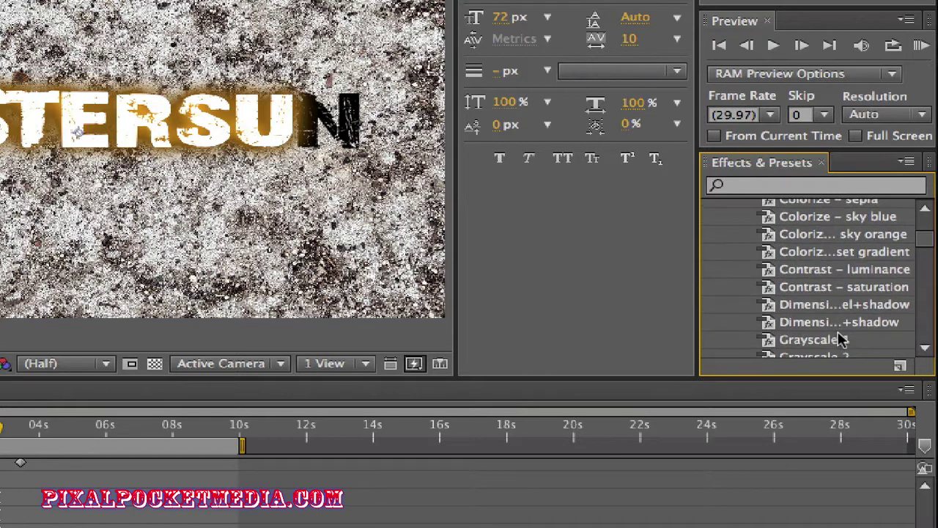
{"action": "scroll", "coordinate": [748, 311], "scroll_direction": "down", "scroll_amount": 8}
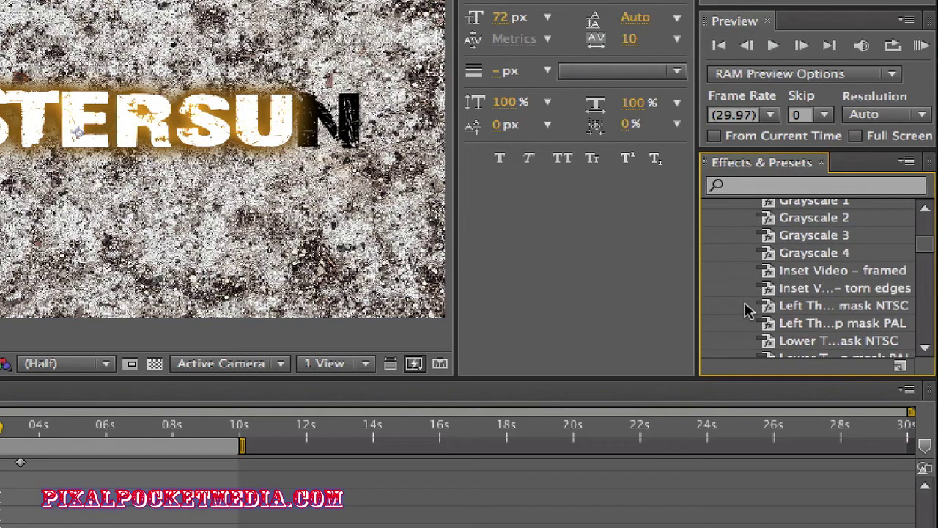
{"action": "scroll", "coordinate": [812, 307], "scroll_direction": "down", "scroll_amount": 10}
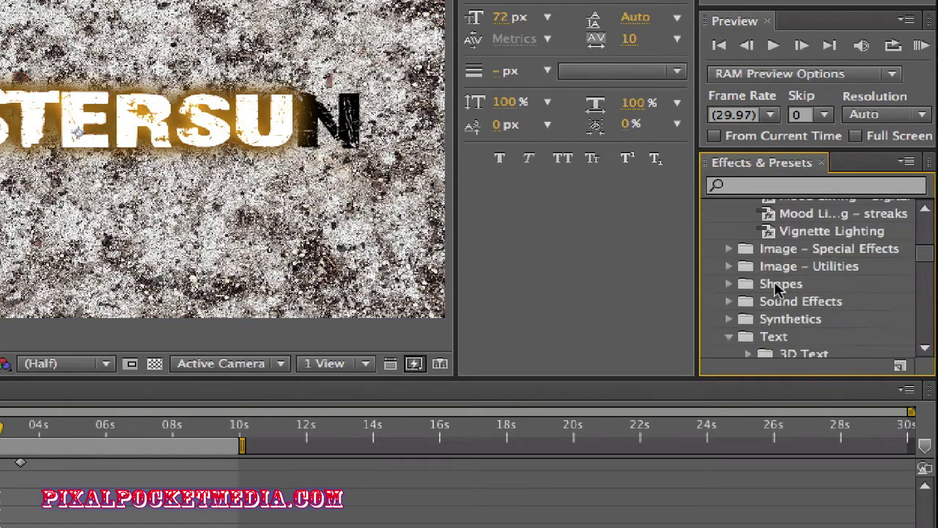
- Try the "Motion ...ation Errors" preset from Image – Special Effects on the concrete-0022.jpg layer, and undo it
{"action": "left_click", "coordinate": [731, 250]}
{"action": "scroll", "coordinate": [792, 275], "scroll_direction": "down", "scroll_amount": 3}
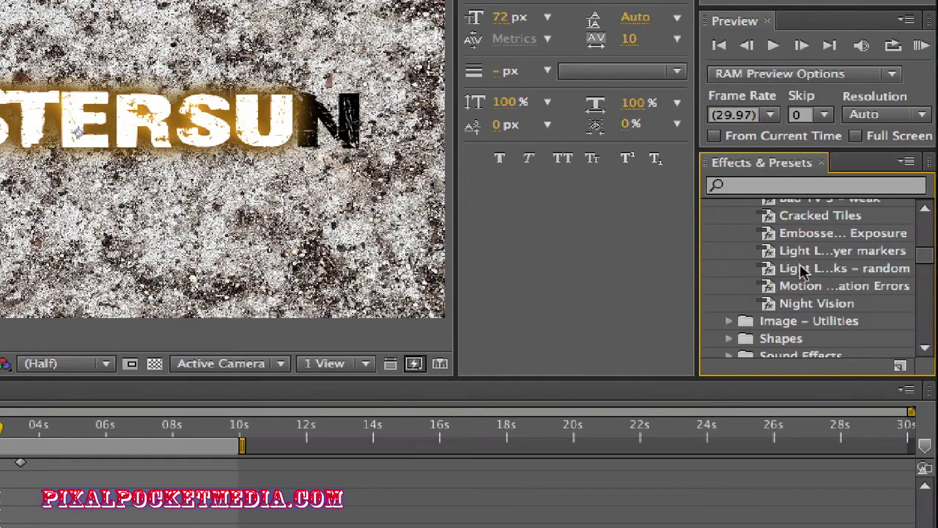
{"action": "left_click_drag", "start_coordinate": [858, 289], "coordinate": [220, 250]}
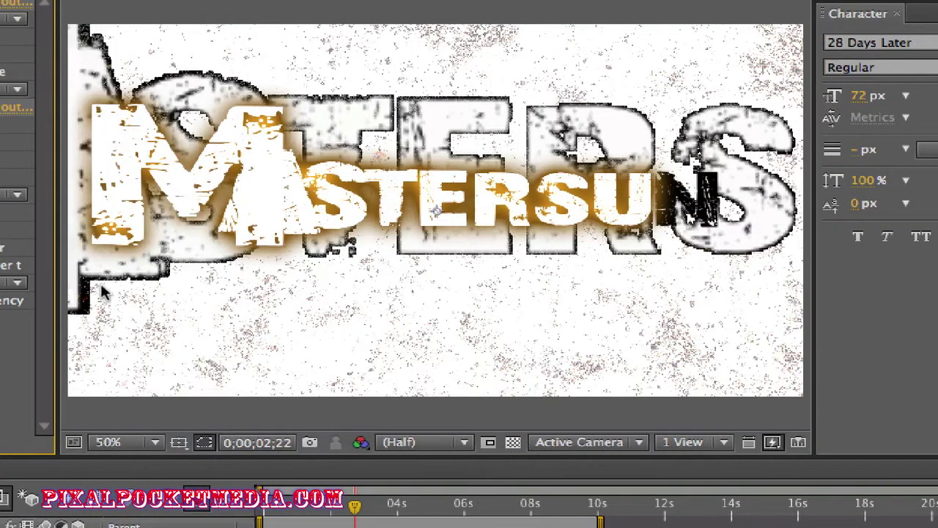
{"action": "key", "text": "super+z"}
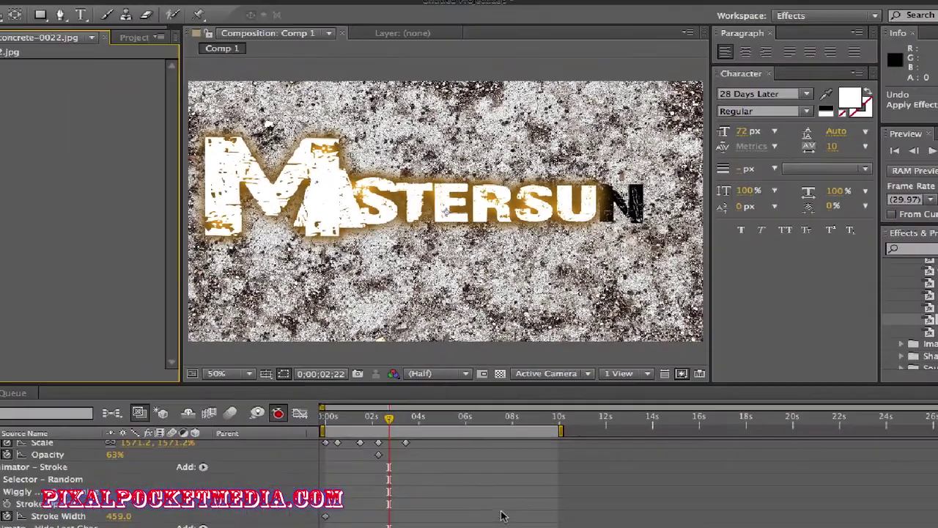
- Apply the "Motion ...ation Errors" preset to the concrete-0022.jpg layer and preview the composition from the first frame
{"action": "left_click_drag", "start_coordinate": [912, 325], "coordinate": [297, 461]}
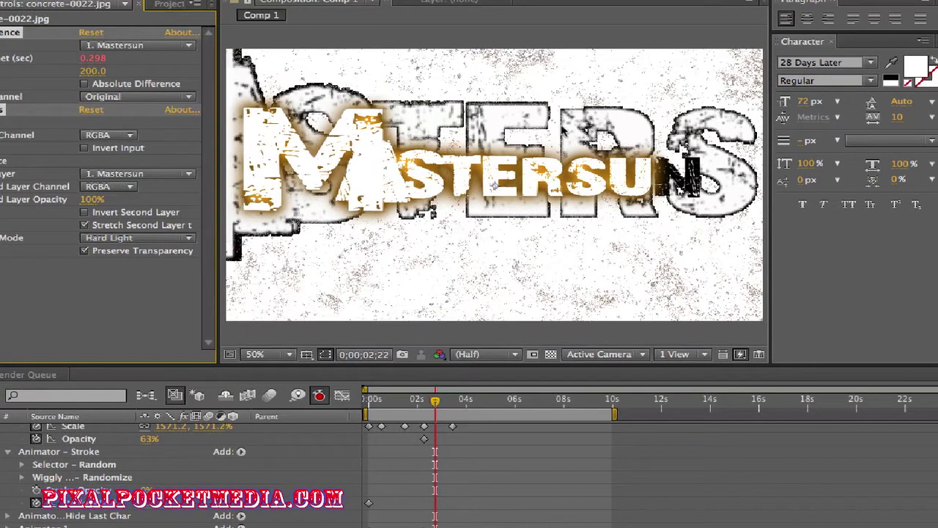
{"action": "left_click", "coordinate": [365, 400]}
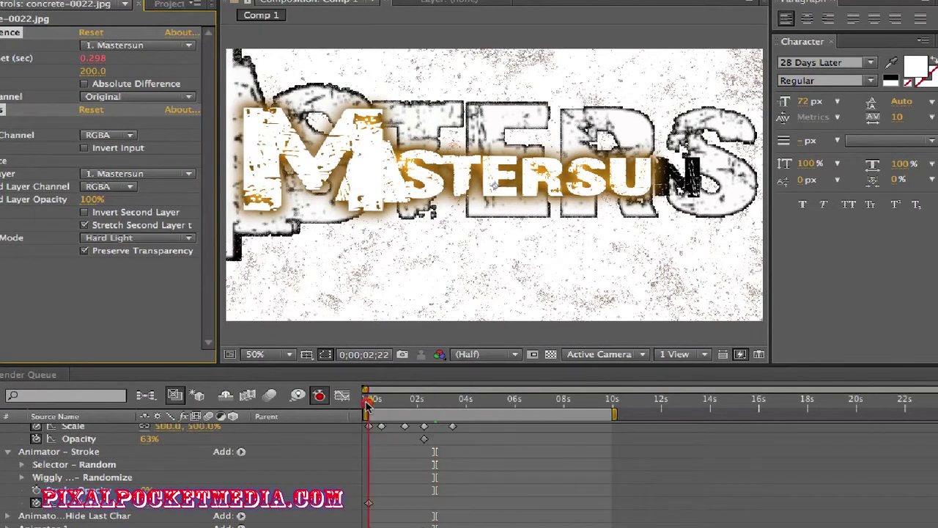
{"action": "left_click", "coordinate": [369, 401]}
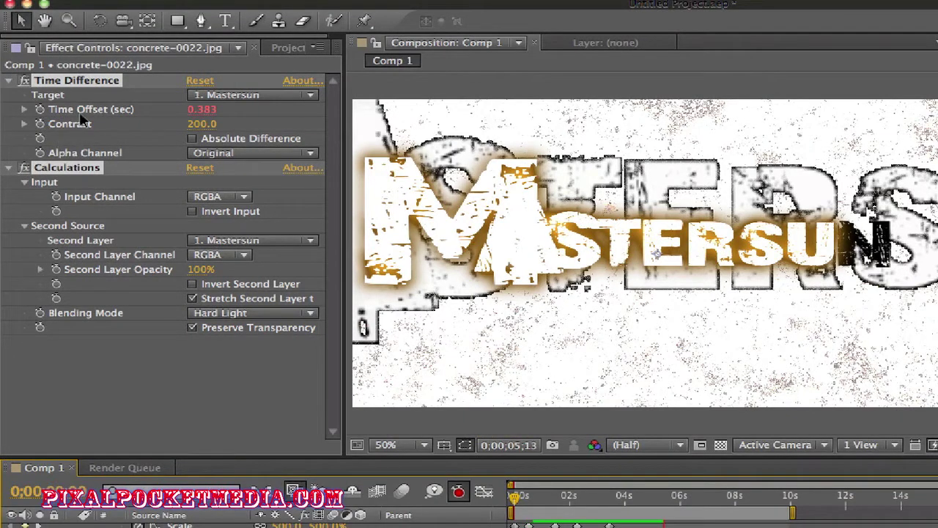
{"action": "left_click", "coordinate": [226, 153]}
{"action": "left_click", "coordinate": [225, 154]}
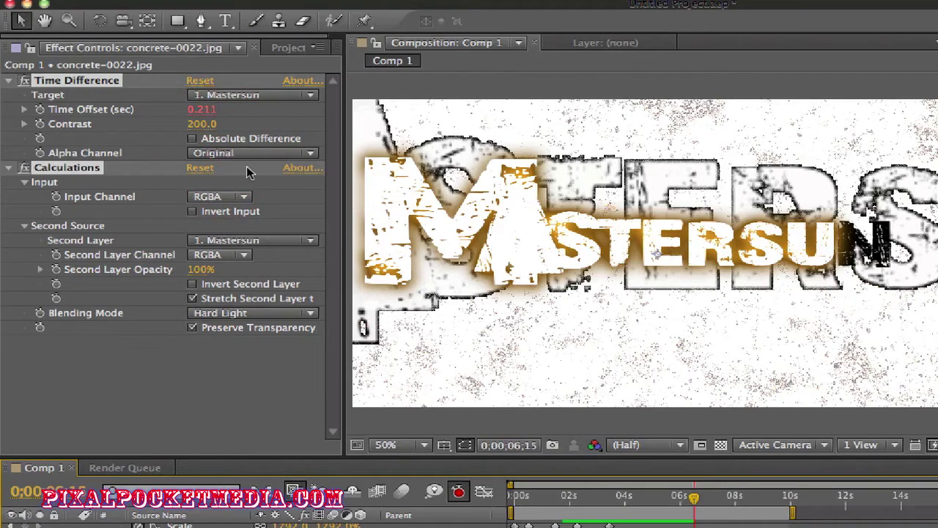
- Preview the composition with the applied preset and return the playhead to the first frame
{"action": "left_click", "coordinate": [511, 497]}
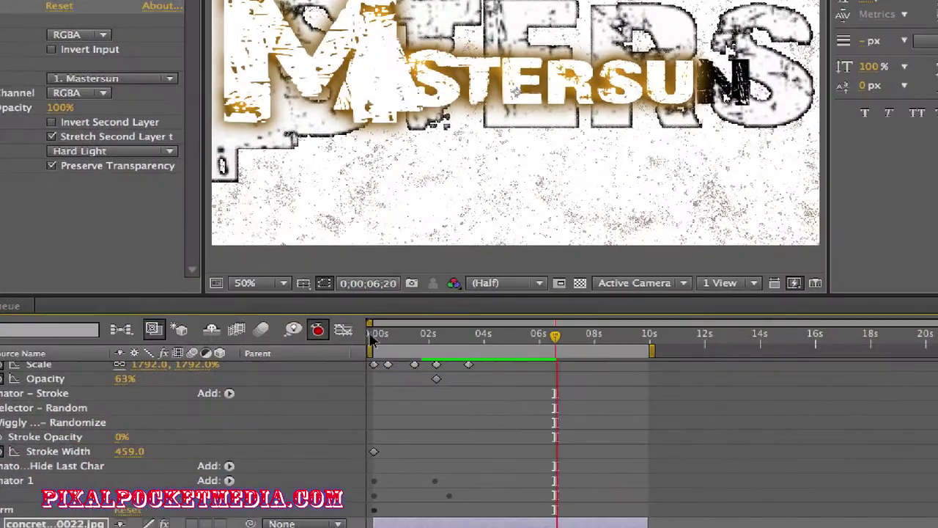
{"action": "left_click", "coordinate": [370, 335]}
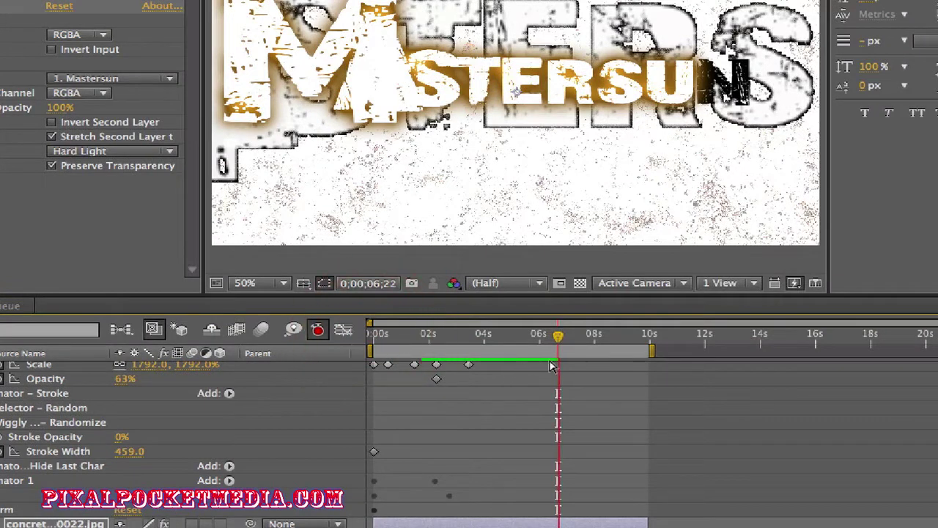
{"action": "left_click", "coordinate": [372, 337]}
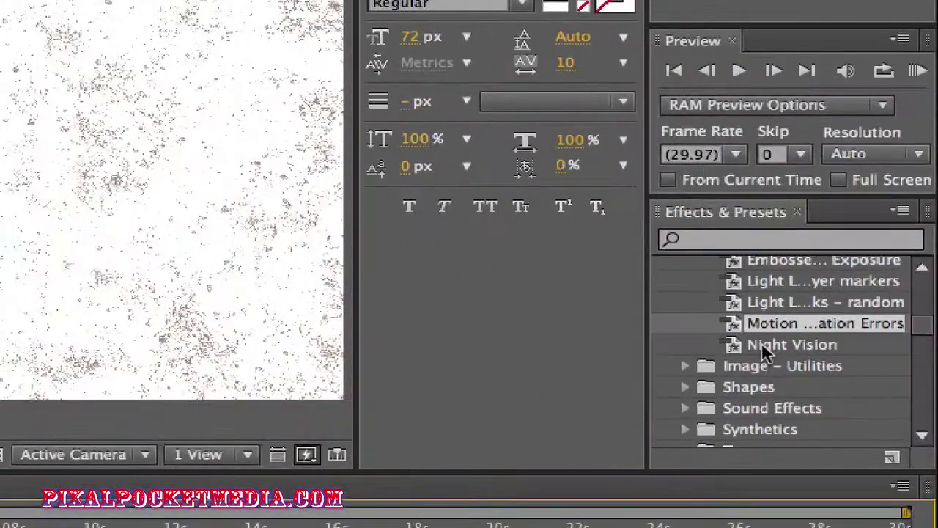
- Browse the text animation presets, and search the effects and presets for "shake"
{"action": "scroll", "coordinate": [762, 348], "scroll_direction": "down", "scroll_amount": 4}
{"action": "scroll", "coordinate": [761, 343], "scroll_direction": "down", "scroll_amount": 2}
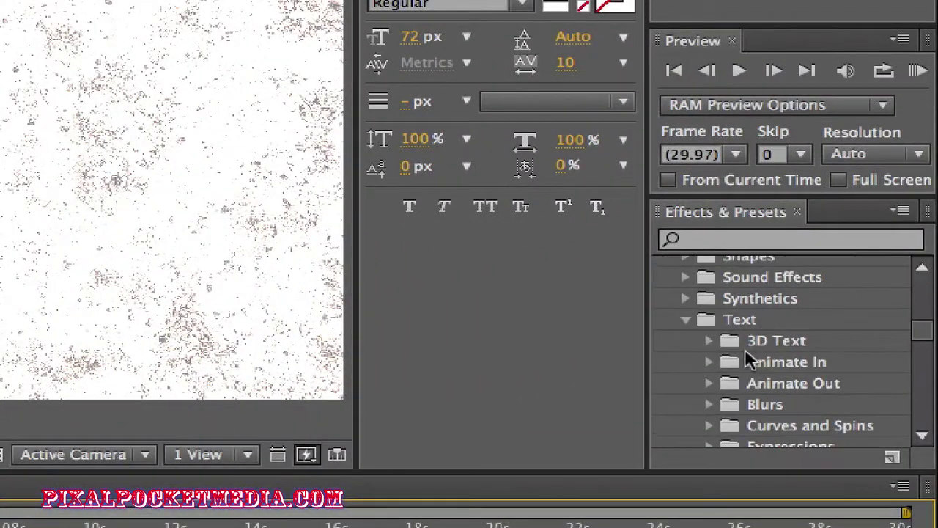
{"action": "scroll", "coordinate": [720, 362], "scroll_direction": "down", "scroll_amount": 4}
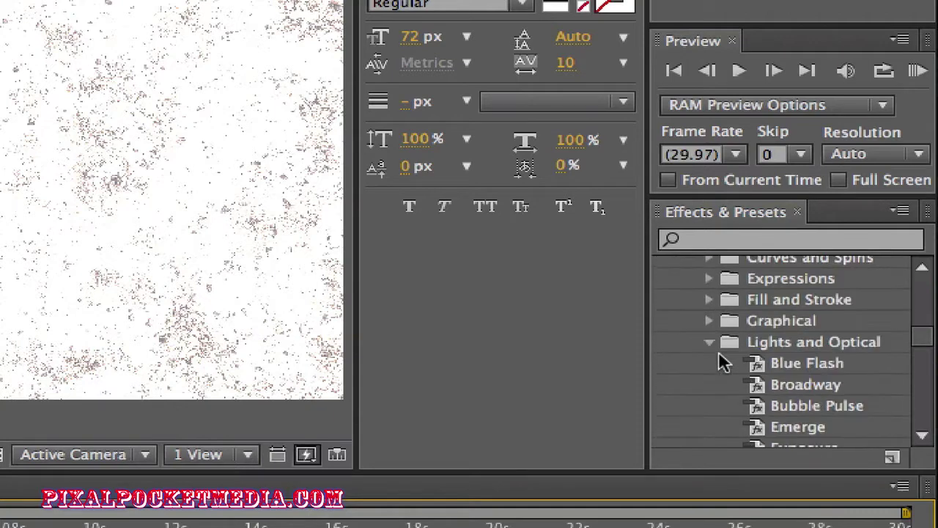
{"action": "scroll", "coordinate": [719, 360], "scroll_direction": "up", "scroll_amount": 3}
{"action": "left_click", "coordinate": [713, 247]}
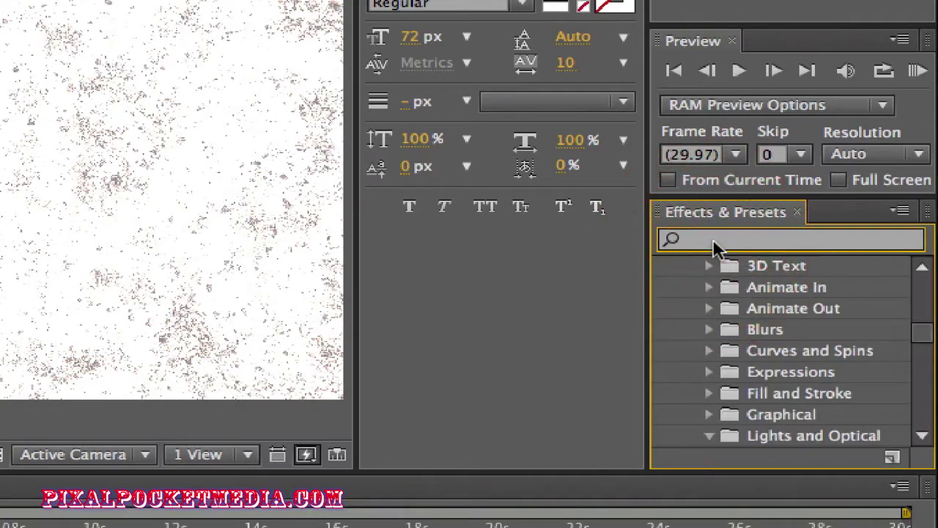
{"action": "type", "text": "shake"}
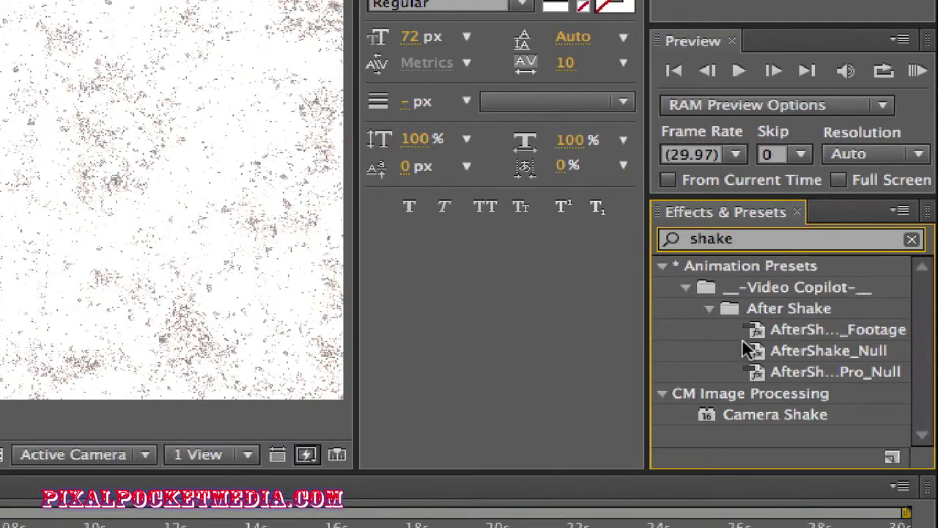
- Try the "AfterSh...Pro_Null" preset on the concrete-0022.jpg layer, preview it from the first frame, and undo it
{"action": "left_click", "coordinate": [805, 355]}
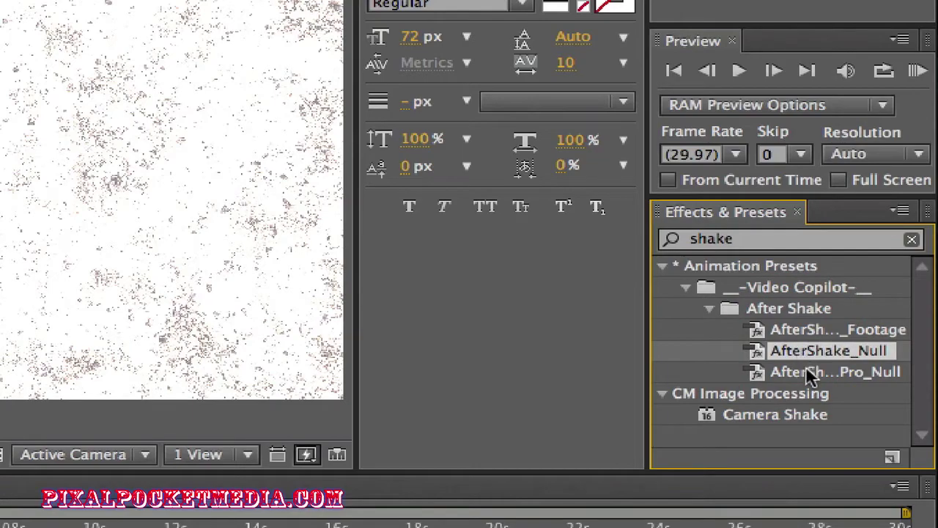
{"action": "left_click_drag", "start_coordinate": [810, 375], "coordinate": [152, 327]}
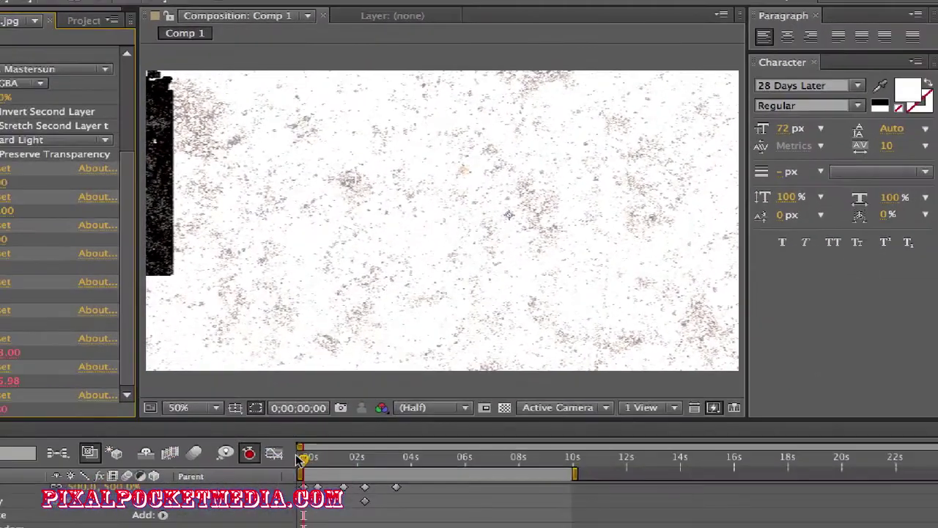
{"action": "left_click", "coordinate": [296, 455]}
{"action": "key", "text": "space"}
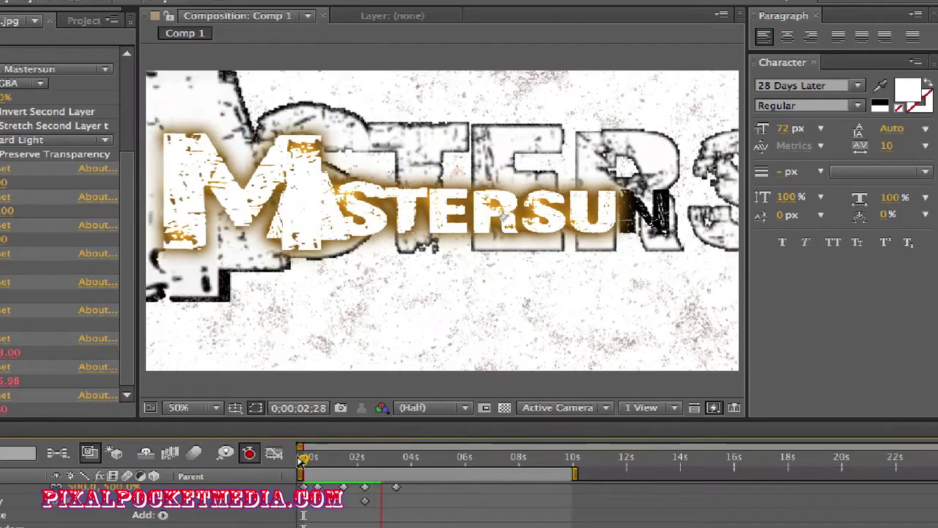
{"action": "left_click", "coordinate": [300, 458]}
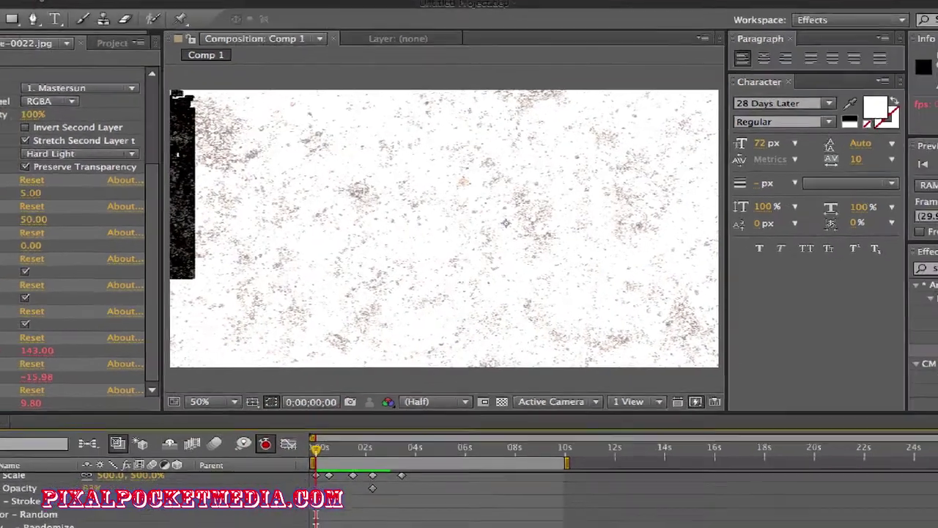
{"action": "left_click", "coordinate": [66, 11]}
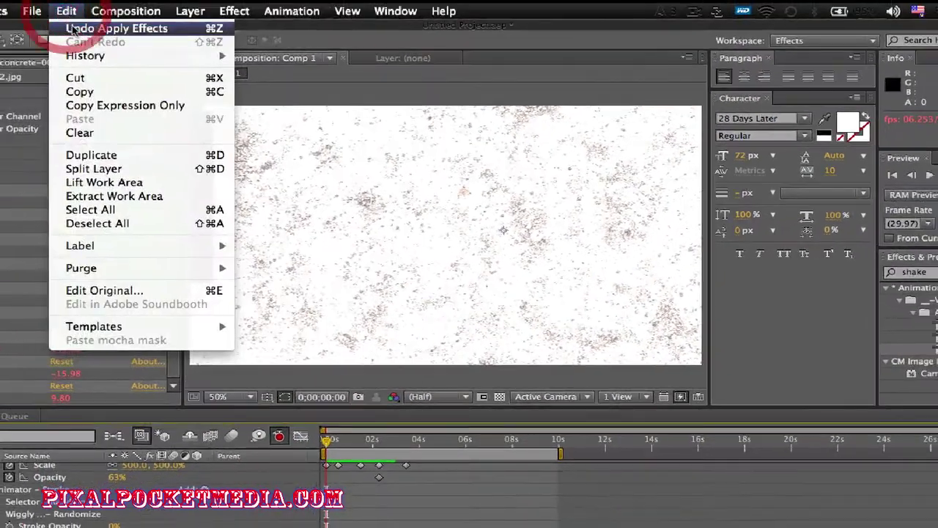
{"action": "left_click", "coordinate": [74, 28]}
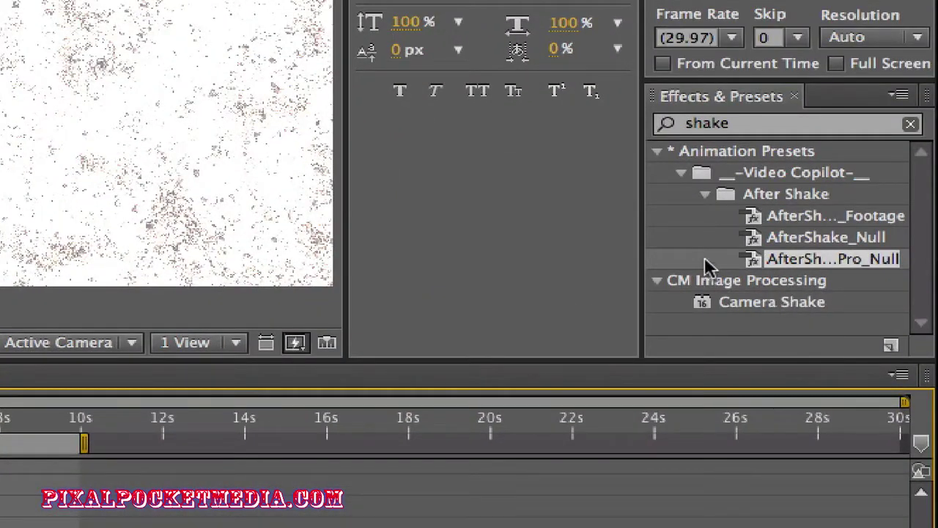
- Clear the "shake" search and browse the full list of effect categories for another effect
{"action": "left_click", "coordinate": [700, 194]}
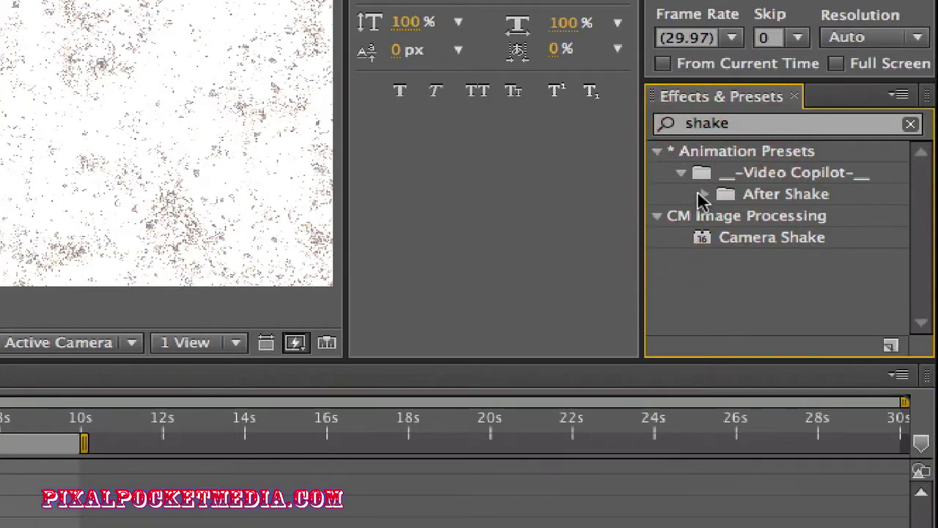
{"action": "left_click", "coordinate": [701, 195]}
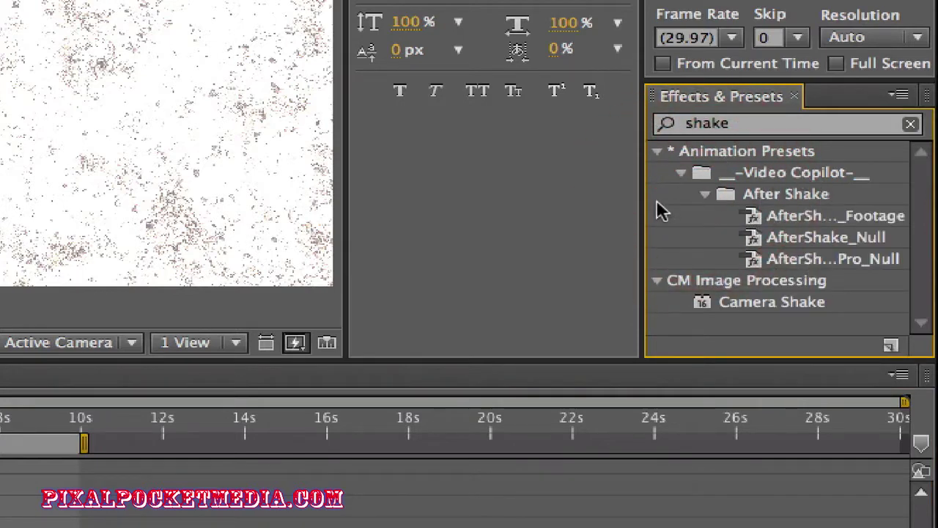
{"action": "left_click", "coordinate": [702, 196]}
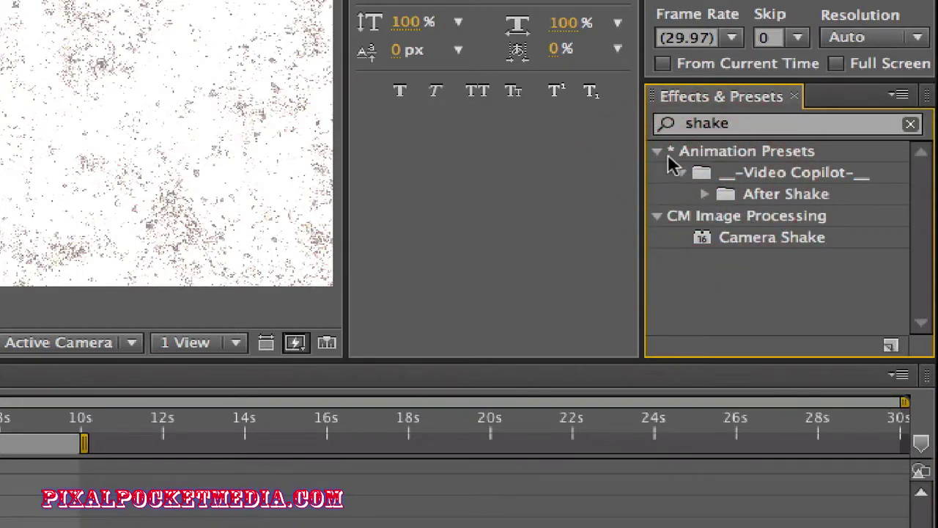
{"action": "left_click", "coordinate": [760, 122]}
{"action": "key", "text": "BackSpace"}
{"action": "key", "text": "BackSpace"}
{"action": "key", "text": "BackSpace"}
{"action": "key", "text": "BackSpace"}
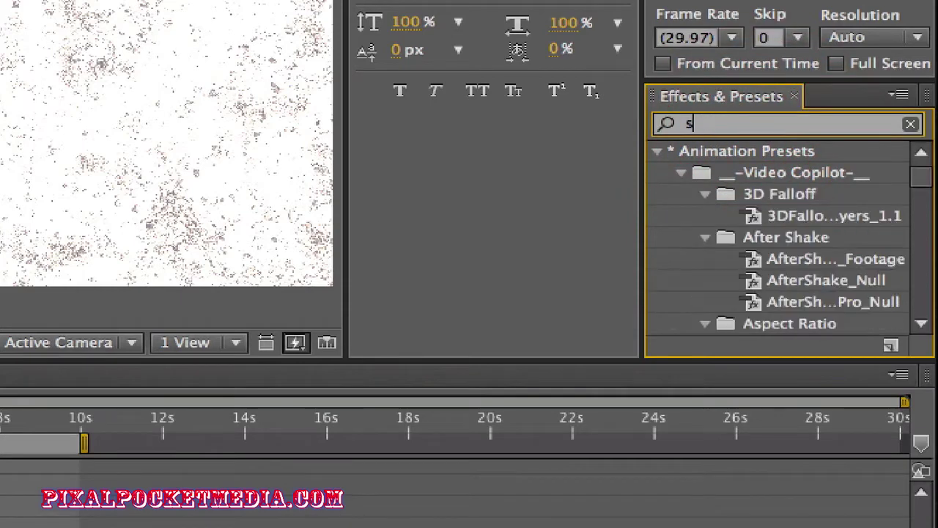
{"action": "key", "text": "BackSpace"}
{"action": "scroll", "coordinate": [772, 198], "scroll_direction": "down", "scroll_amount": 6}
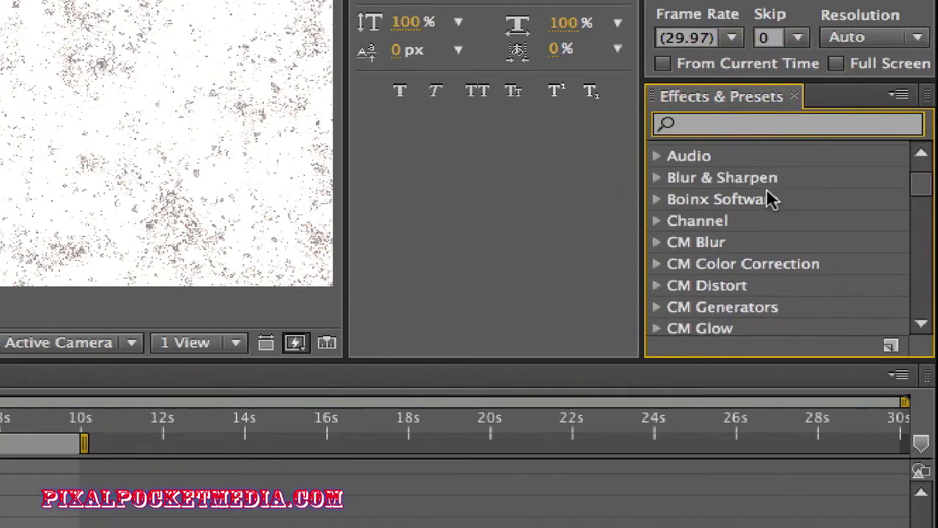
{"action": "scroll", "coordinate": [772, 198], "scroll_direction": "down", "scroll_amount": 1}
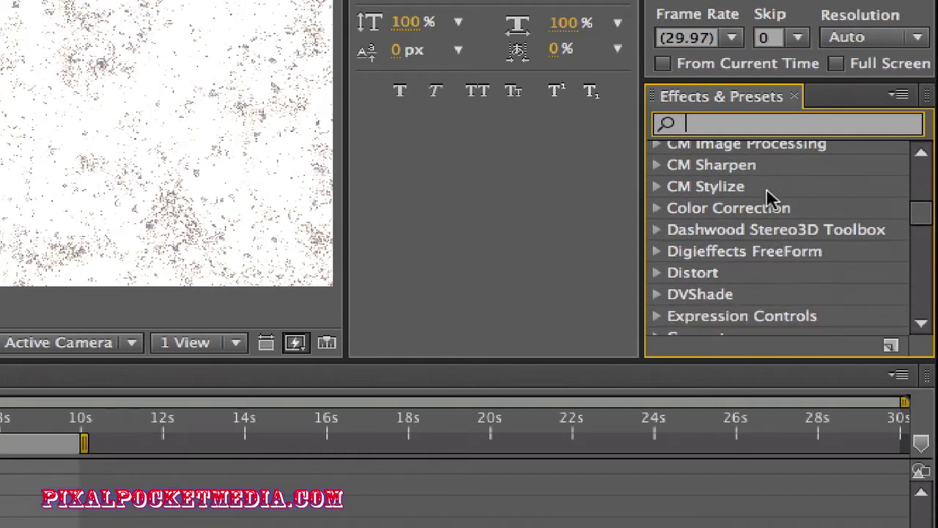
- Try the Stereo3D Toolbox effect from Dashwood Stereo3D Toolbox on the concrete-0022.jpg layer, and undo it
{"action": "left_click", "coordinate": [657, 230]}
{"action": "scroll", "coordinate": [742, 220], "scroll_direction": "down", "scroll_amount": 2}
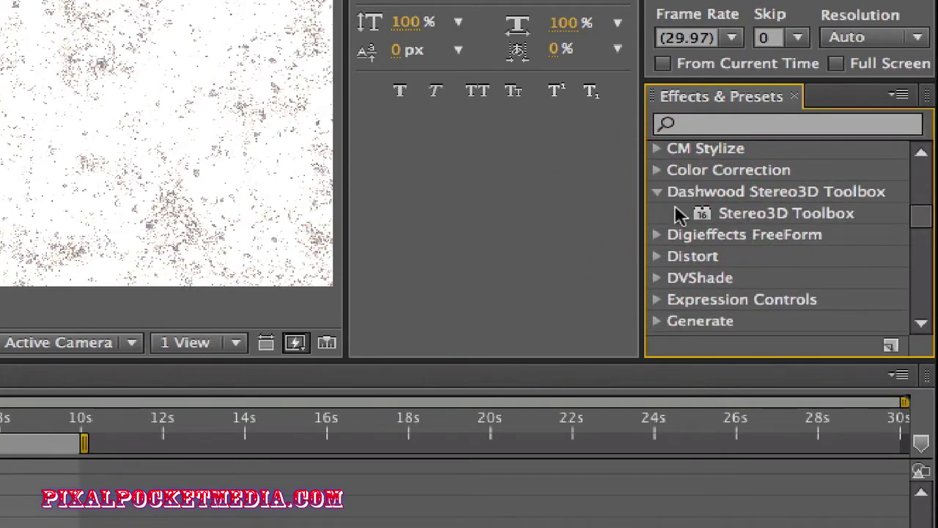
{"action": "left_click_drag", "start_coordinate": [702, 212], "coordinate": [88, 157]}
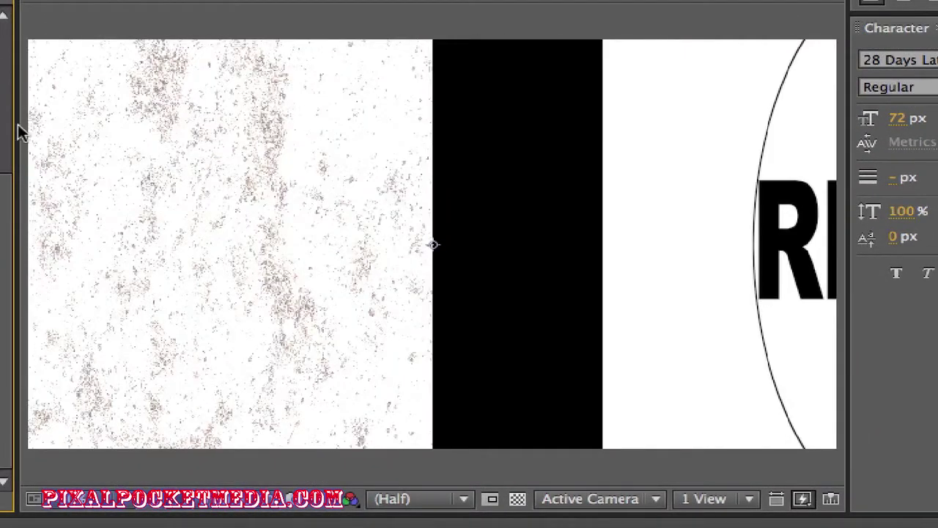
{"action": "left_click", "coordinate": [76, 7]}
{"action": "left_click", "coordinate": [109, 27]}
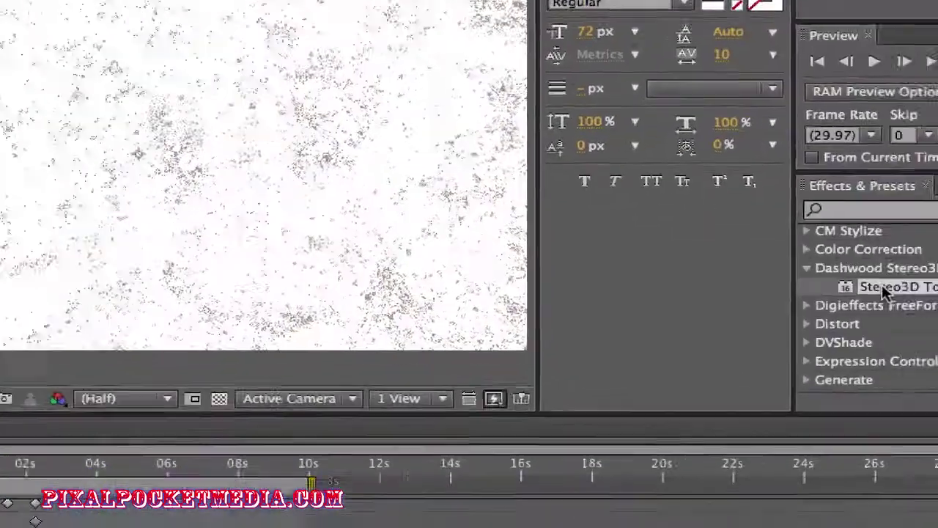
- Apply the CC Slant effect from the Distort category to the concrete-0022.jpg layer
{"action": "scroll", "coordinate": [885, 292], "scroll_direction": "down", "scroll_amount": 3}
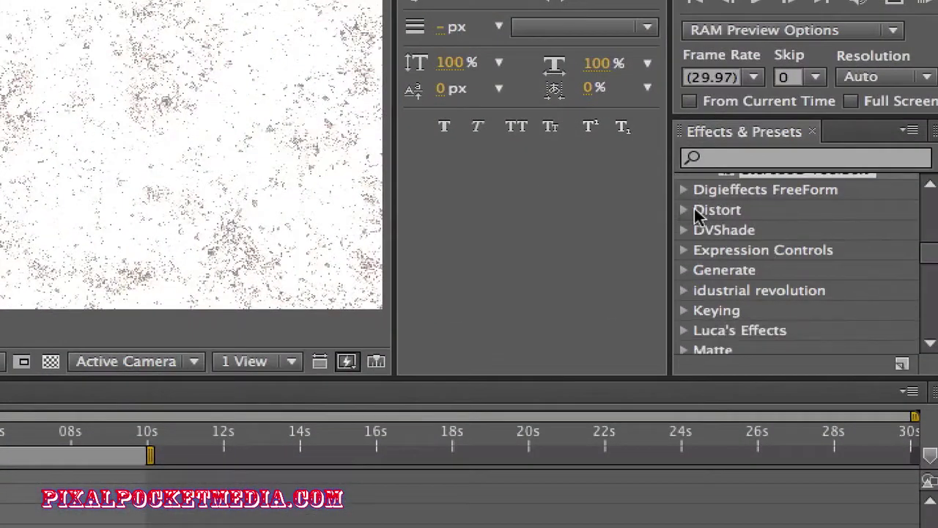
{"action": "left_click", "coordinate": [685, 211]}
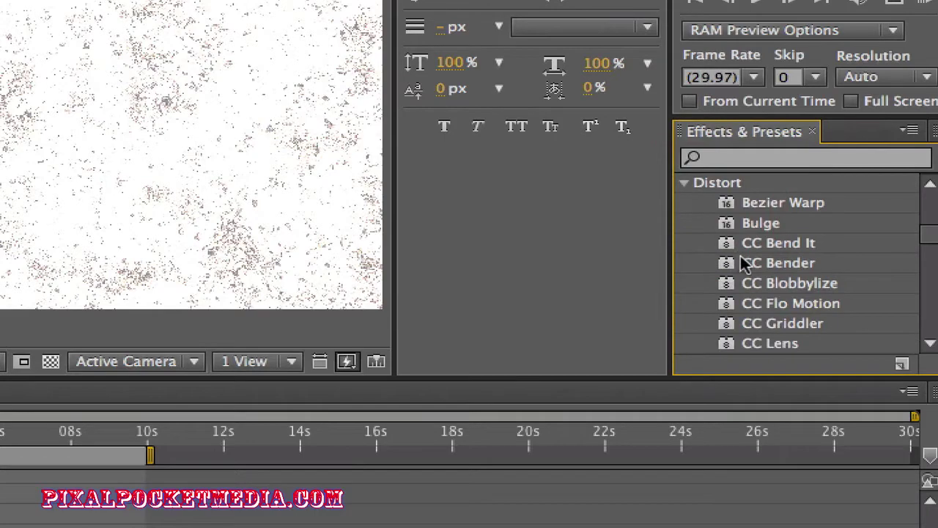
{"action": "scroll", "coordinate": [741, 257], "scroll_direction": "down", "scroll_amount": 6}
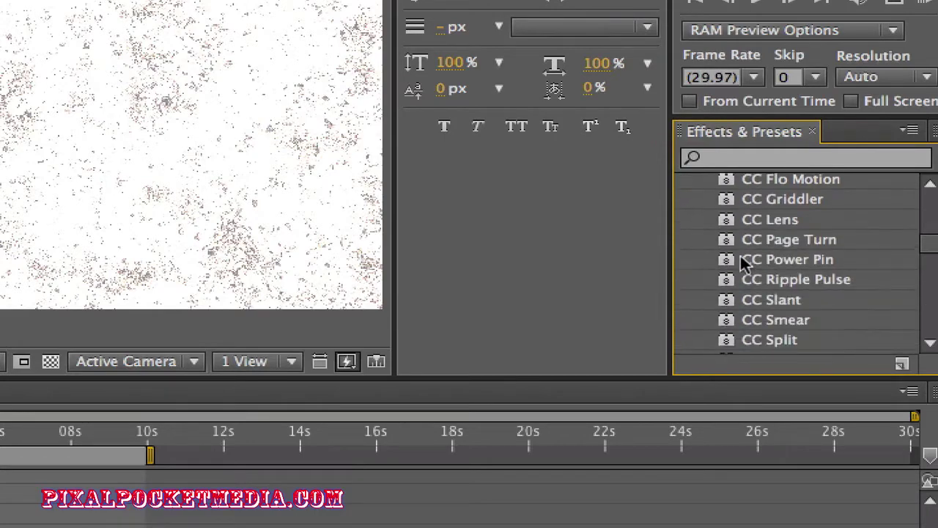
{"action": "left_click_drag", "start_coordinate": [763, 302], "coordinate": [103, 197]}
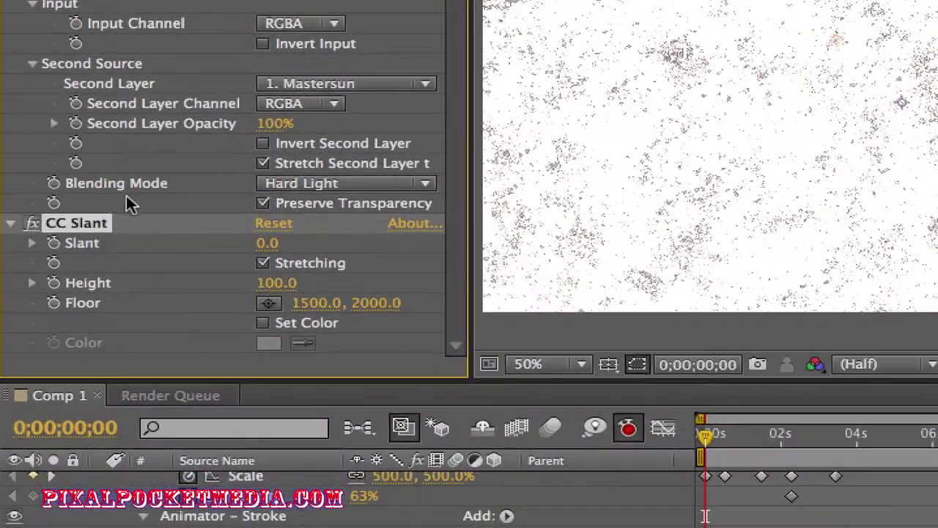
- Set the Second Layer Channel of the Calculations effect on concrete-0022.jpg to Red
{"action": "left_click", "coordinate": [295, 104]}
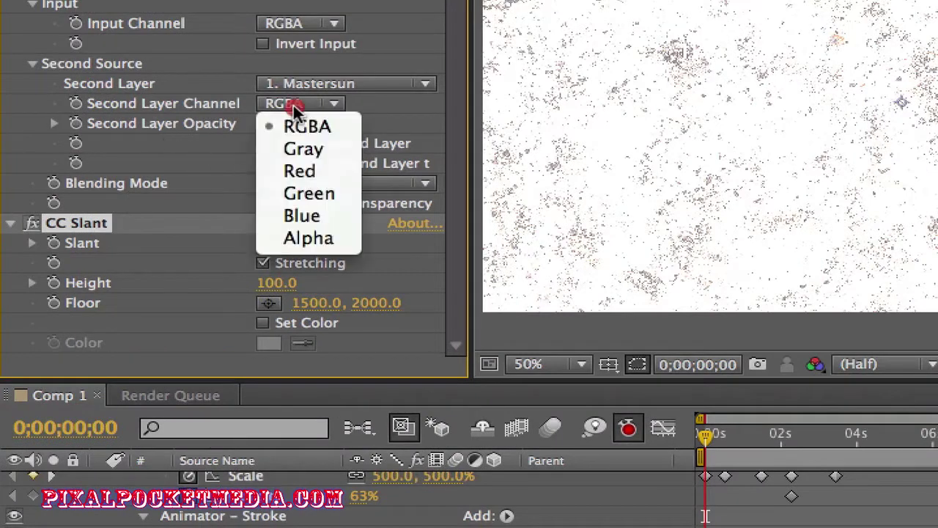
{"action": "left_click", "coordinate": [292, 168]}
{"action": "left_click", "coordinate": [331, 84]}
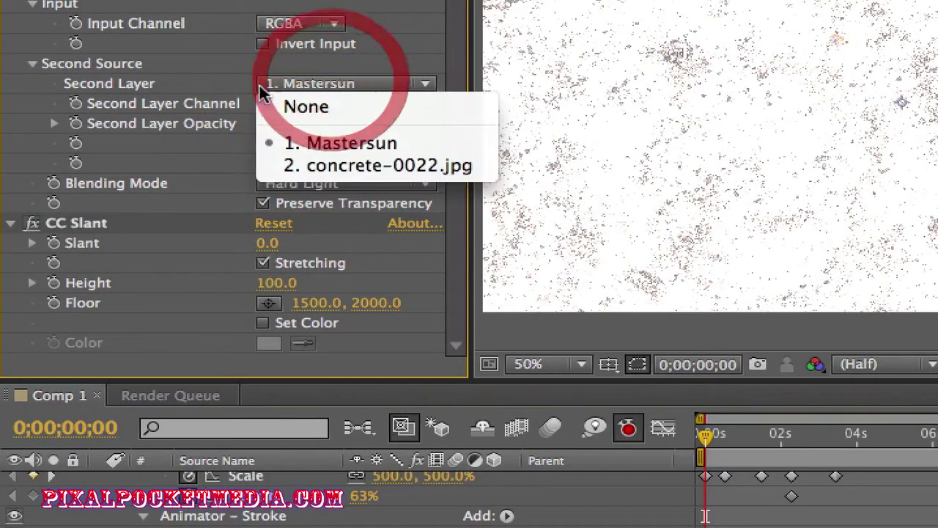
{"action": "left_click", "coordinate": [183, 107]}
{"action": "left_click", "coordinate": [304, 183]}
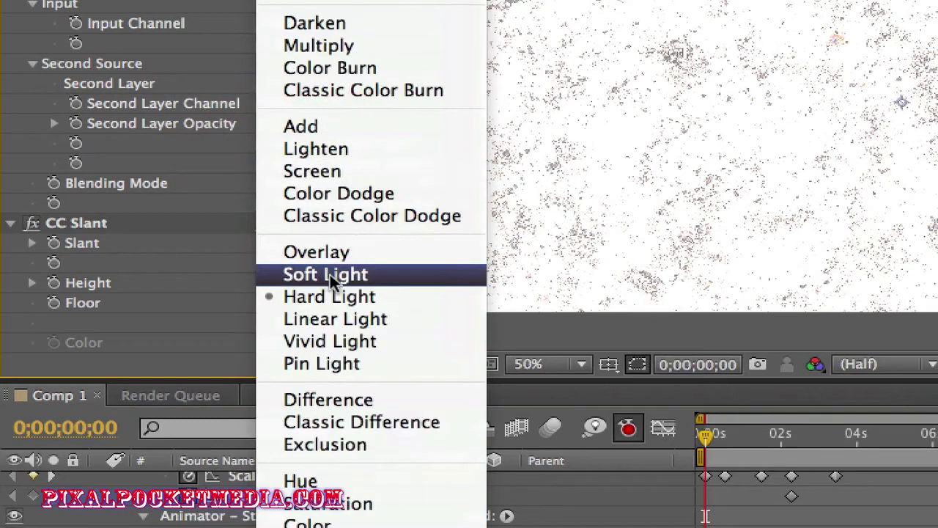
{"action": "left_click", "coordinate": [226, 247]}
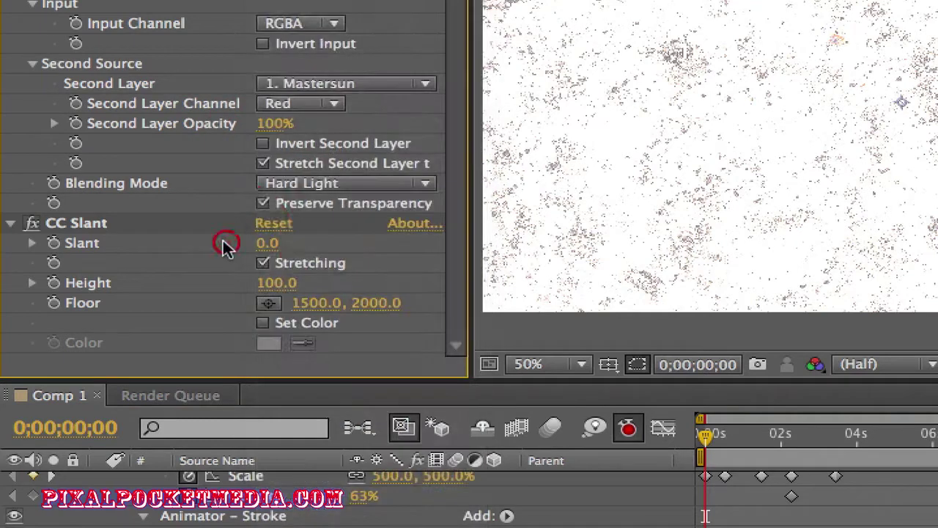
{"action": "left_click", "coordinate": [313, 185]}
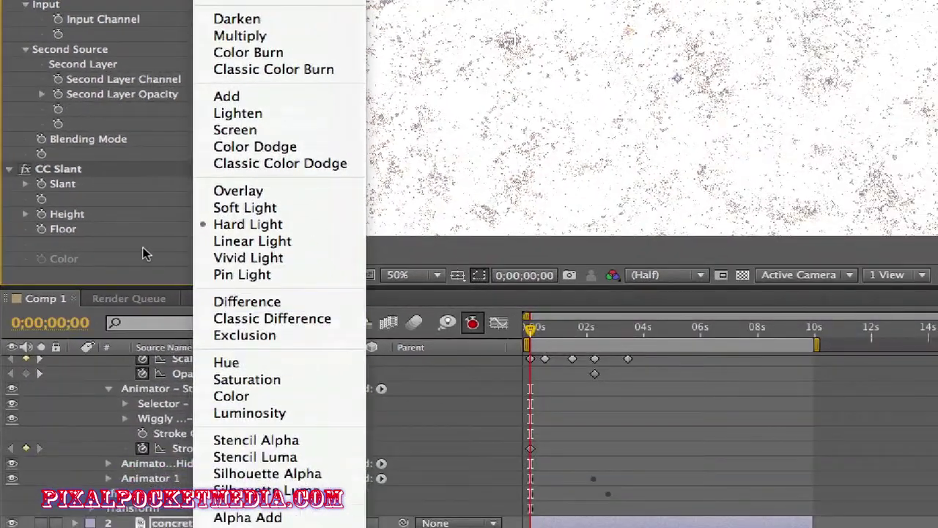
{"action": "left_click", "coordinate": [191, 336]}
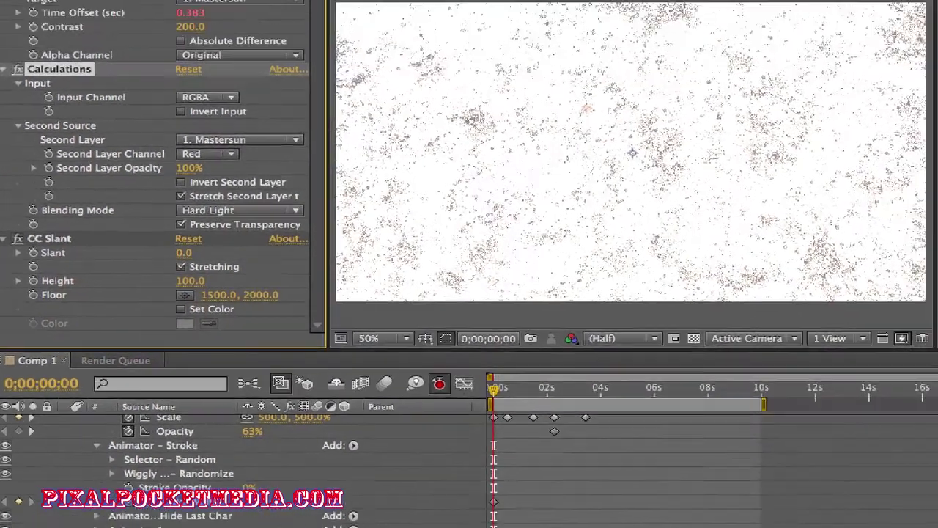
{"action": "left_click", "coordinate": [305, 4]}
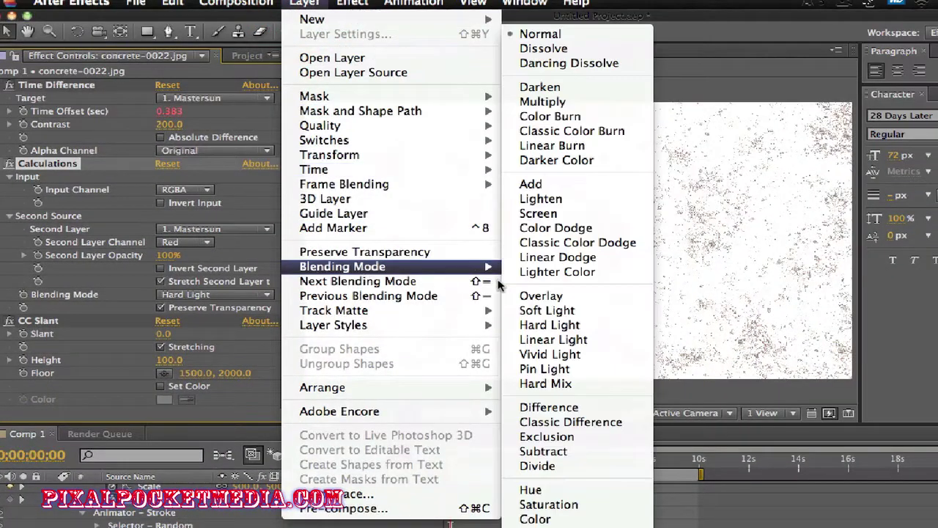
{"action": "left_click", "coordinate": [103, 393]}
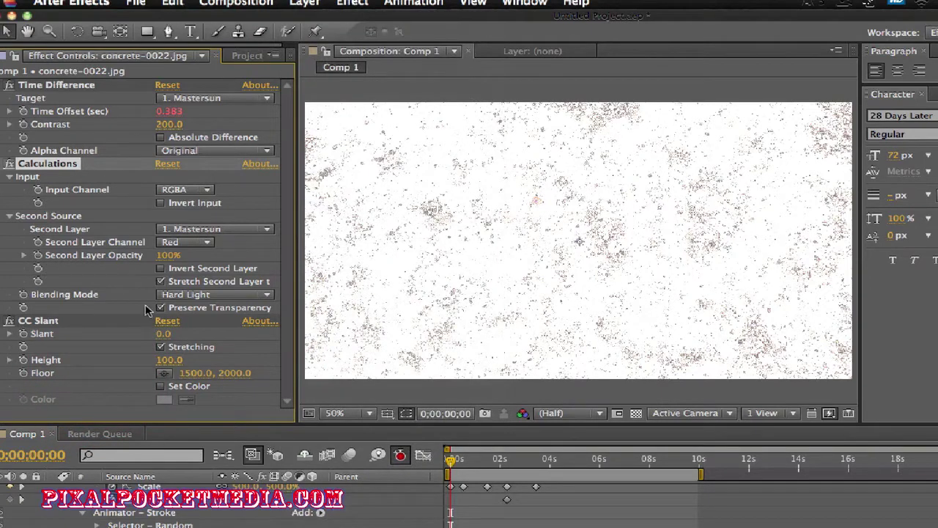
- Set the Blending Mode of the Calculations effect on concrete-0022.jpg to Overlay and preview the title animation from the start
{"action": "left_click", "coordinate": [205, 294]}
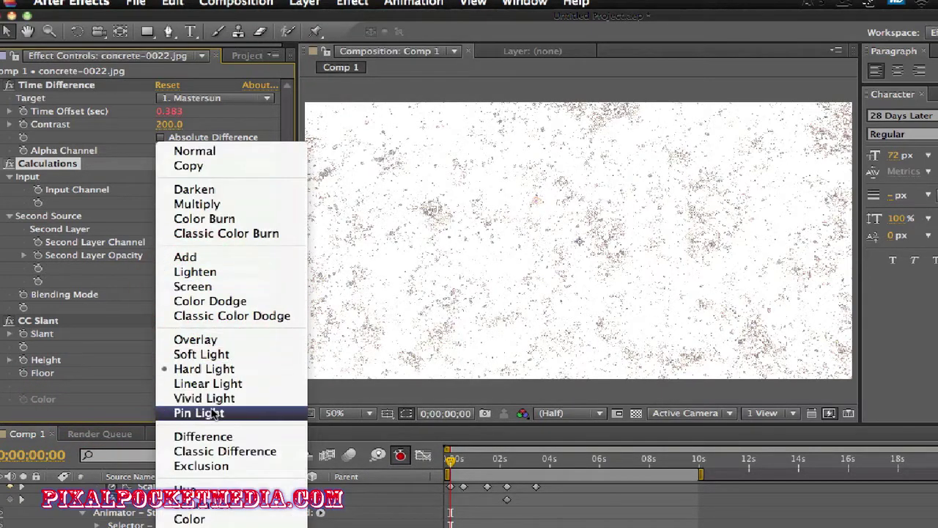
{"action": "left_click", "coordinate": [209, 341]}
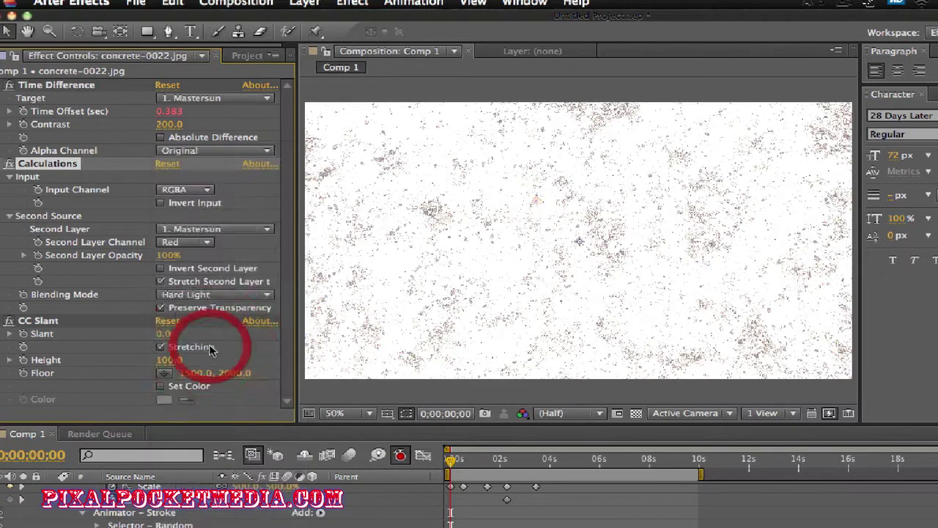
{"action": "key", "text": "space"}
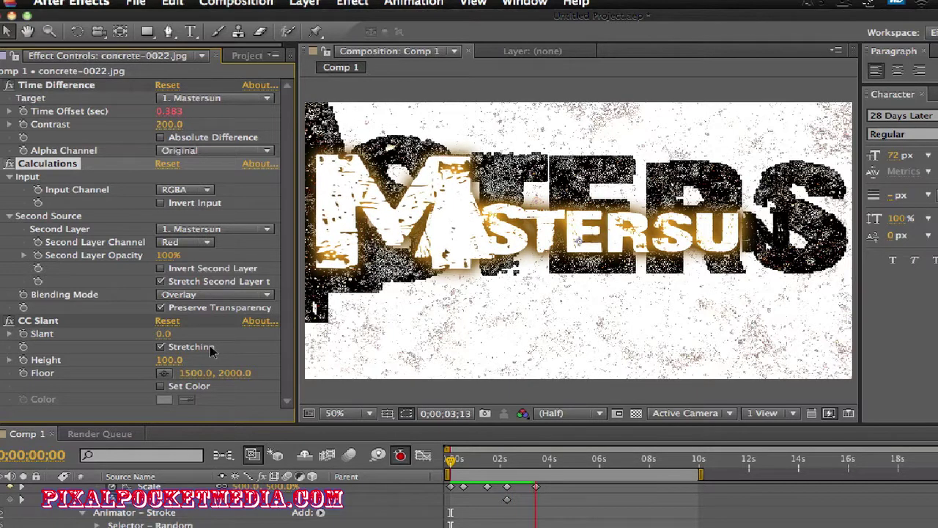
{"action": "key", "text": "space"}
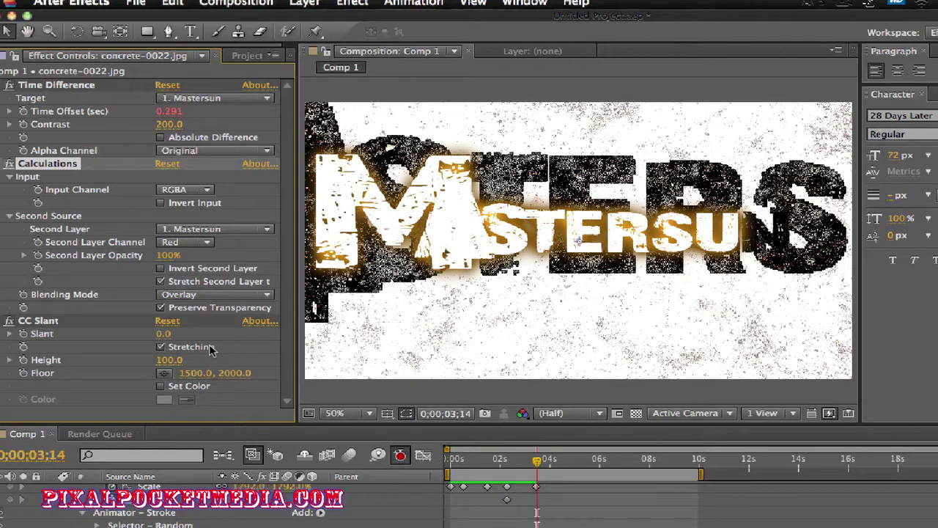
{"action": "left_click", "coordinate": [450, 460]}
{"action": "key", "text": "space"}
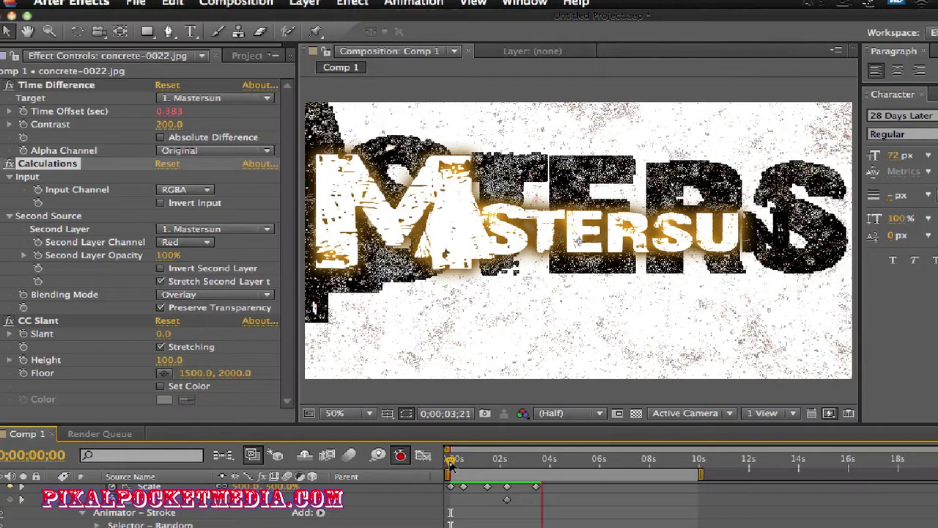
{"action": "left_click", "coordinate": [450, 461]}
{"action": "key", "text": "space"}
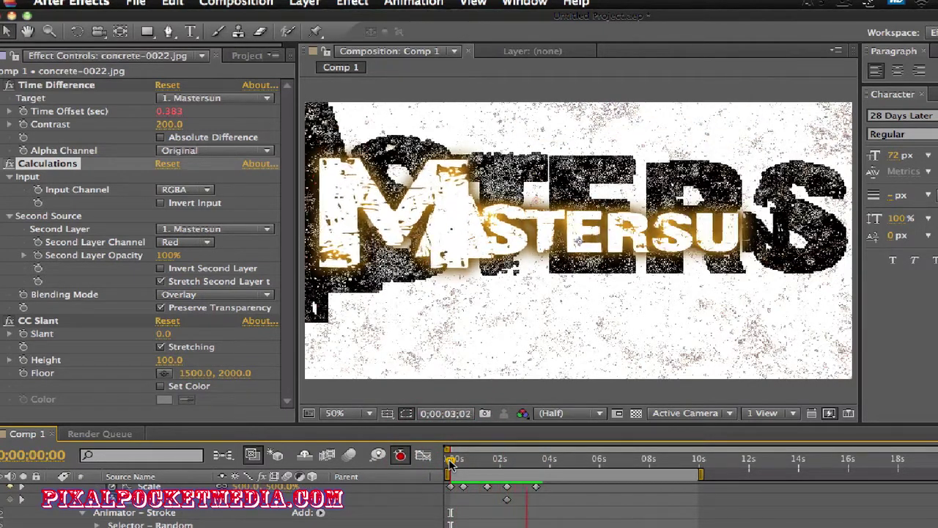
{"action": "left_click", "coordinate": [452, 462]}
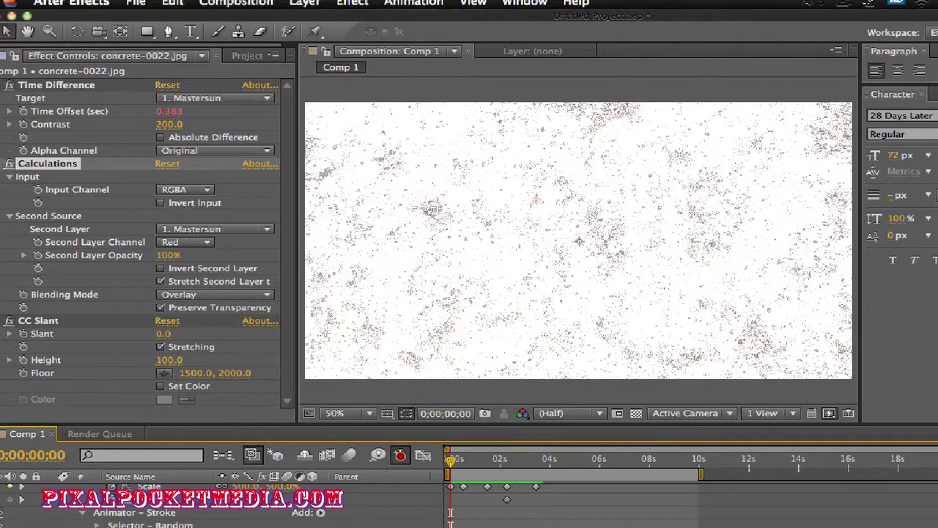
- Browse the Distort and NI Tiling effect categories for another effect to use on the concrete background
{"action": "scroll", "coordinate": [856, 282], "scroll_direction": "down", "scroll_amount": 2}
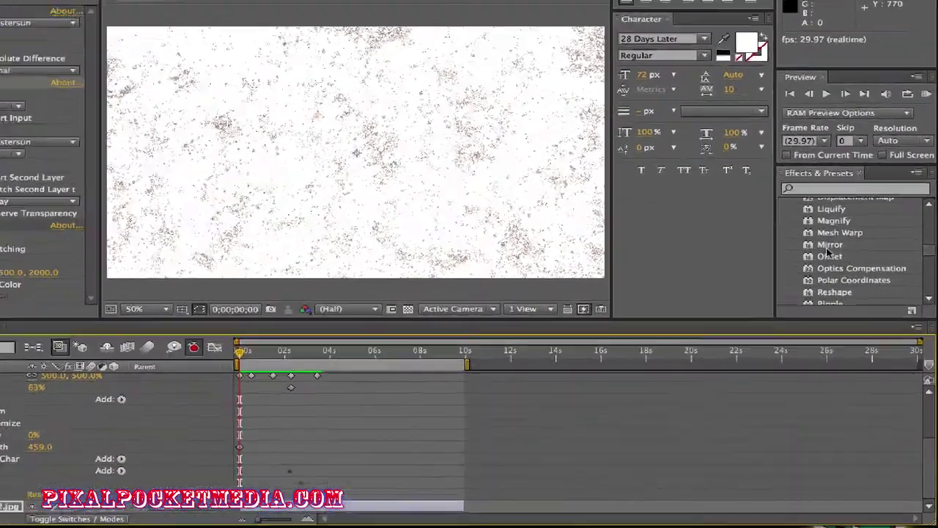
{"action": "left_click", "coordinate": [831, 245]}
{"action": "scroll", "coordinate": [832, 265], "scroll_direction": "down", "scroll_amount": 2}
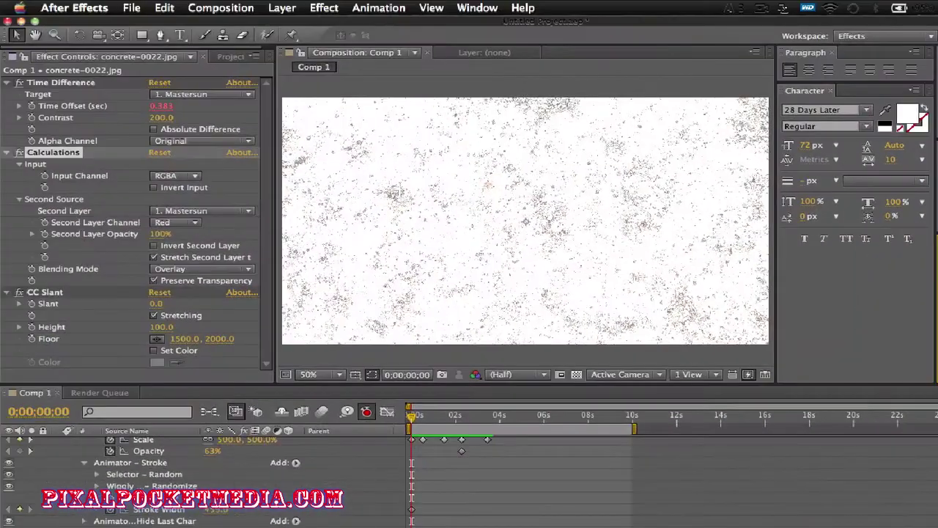
{"action": "left_click", "coordinate": [703, 477]}
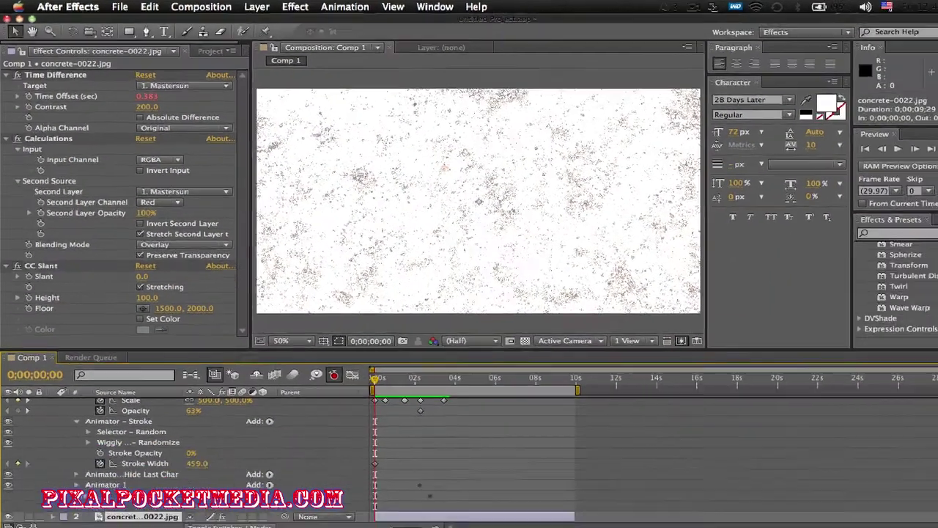
{"action": "scroll", "coordinate": [903, 276], "scroll_direction": "down", "scroll_amount": 8}
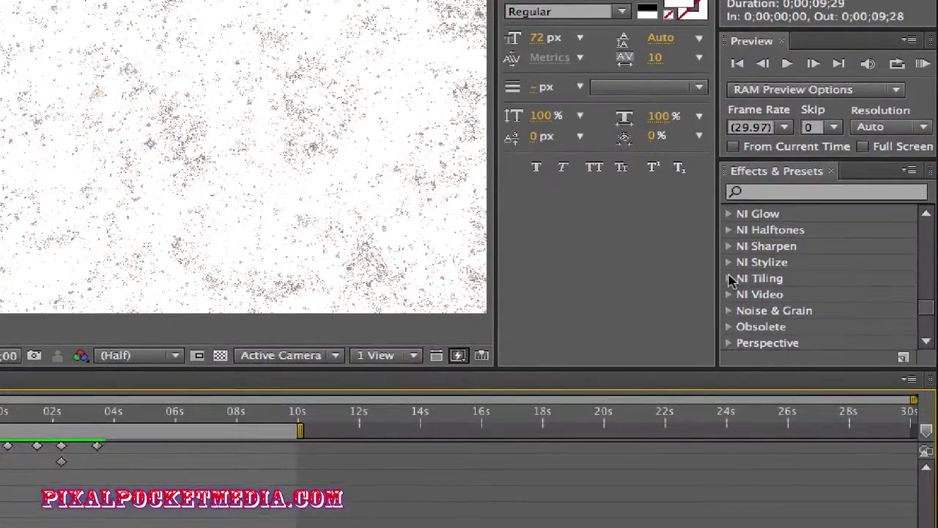
{"action": "left_click", "coordinate": [736, 278]}
{"action": "scroll", "coordinate": [756, 288], "scroll_direction": "down", "scroll_amount": 2}
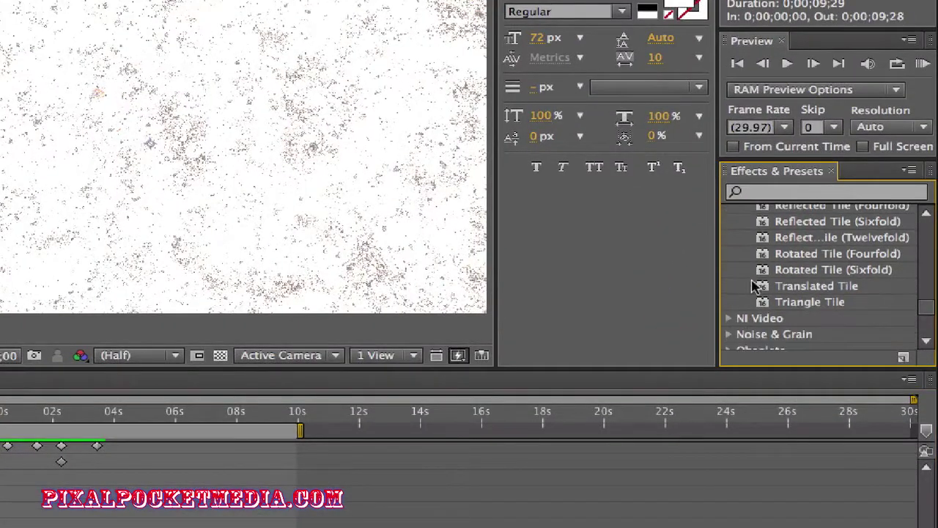
{"action": "scroll", "coordinate": [766, 306], "scroll_direction": "up", "scroll_amount": 4}
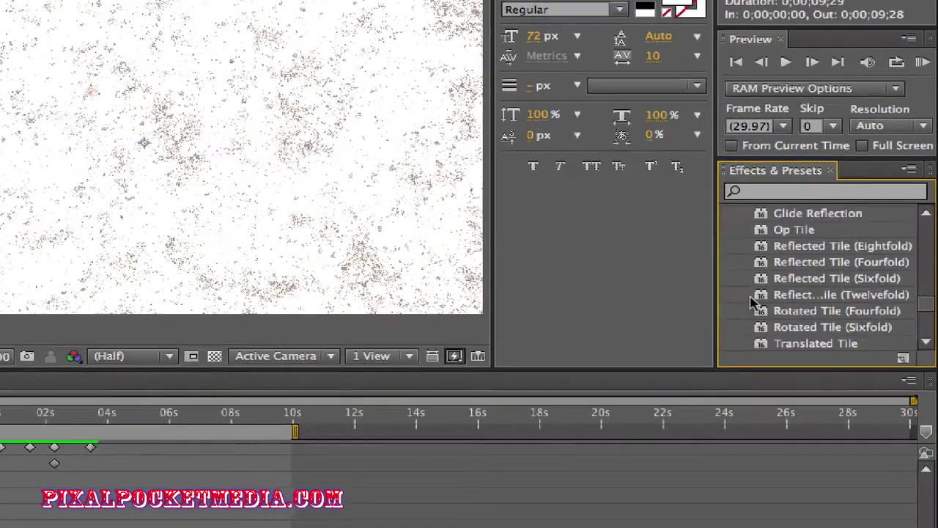
- Search the effects for "tile" and apply Motion Tile from the Stylize category to the concrete-0022.jpg layer
{"action": "left_click", "coordinate": [767, 192]}
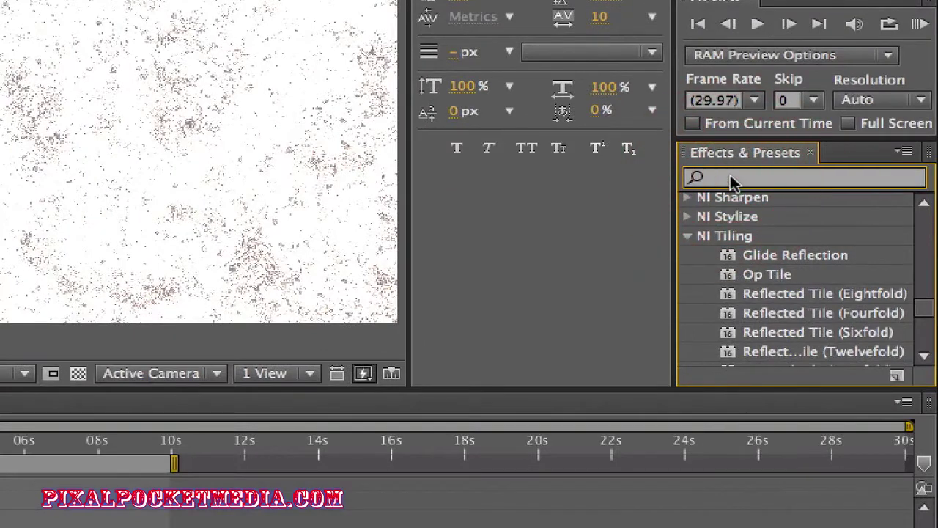
{"action": "type", "text": "tile"}
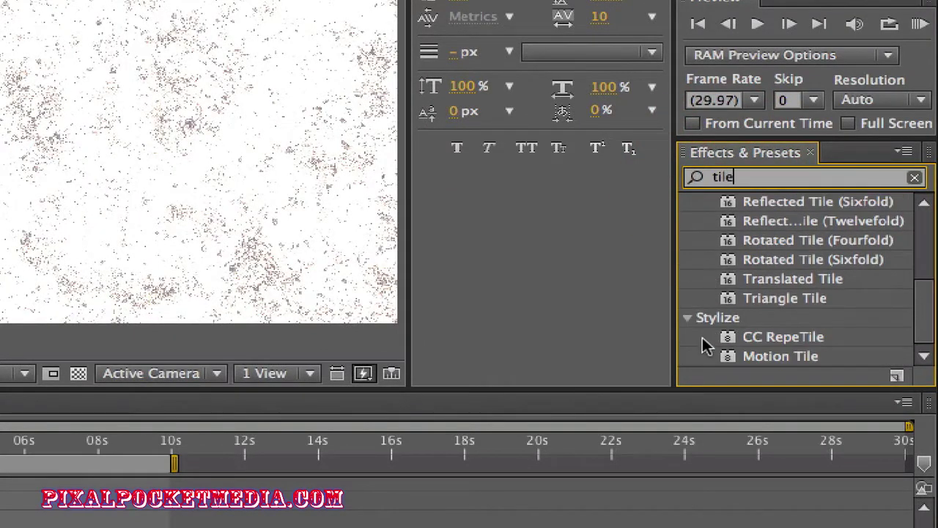
{"action": "left_click", "coordinate": [728, 357]}
{"action": "left_click_drag", "start_coordinate": [733, 359], "coordinate": [7, 201]}
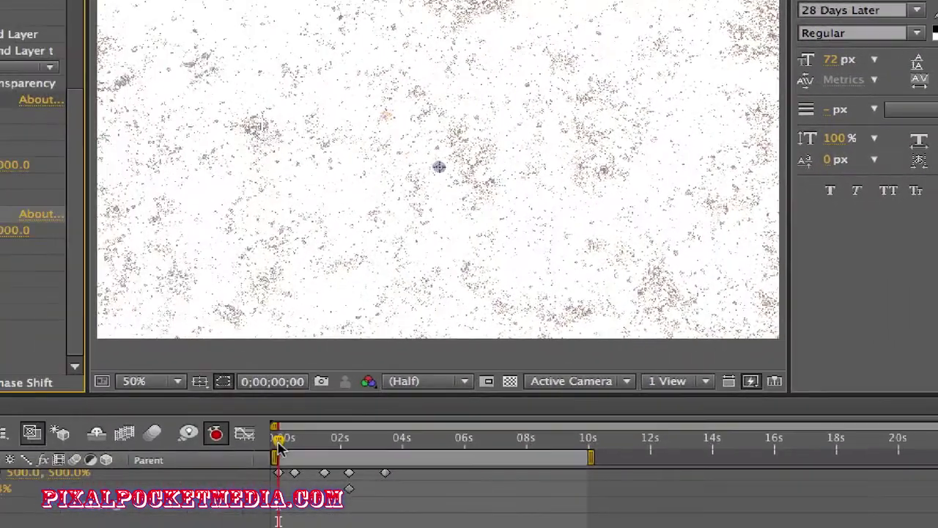
- Preview the composition from the start with Motion Tile applied, and return to the first frame
{"action": "left_click", "coordinate": [277, 447]}
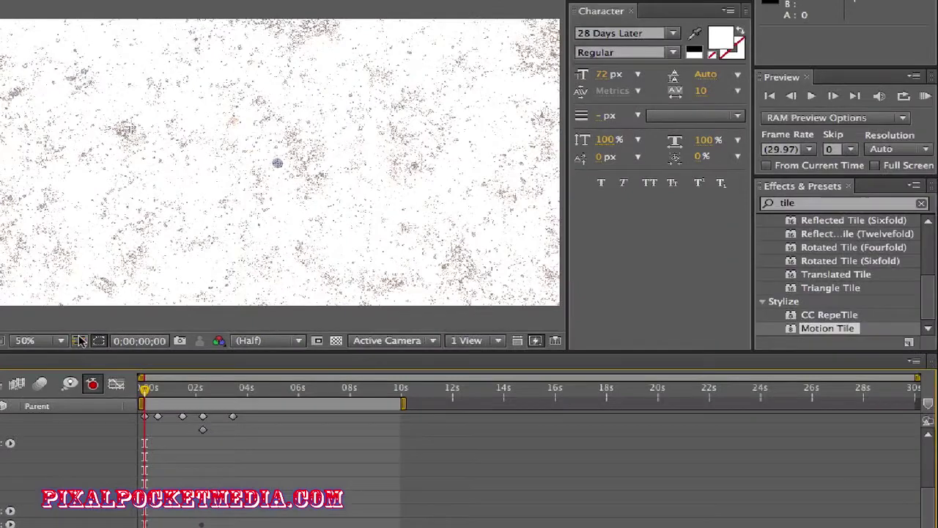
{"action": "key", "text": "space"}
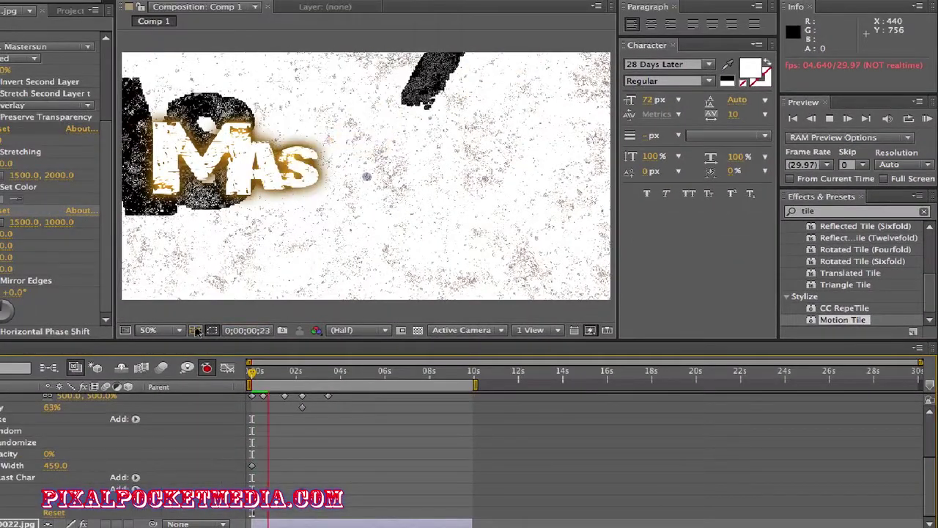
{"action": "left_click", "coordinate": [197, 332]}
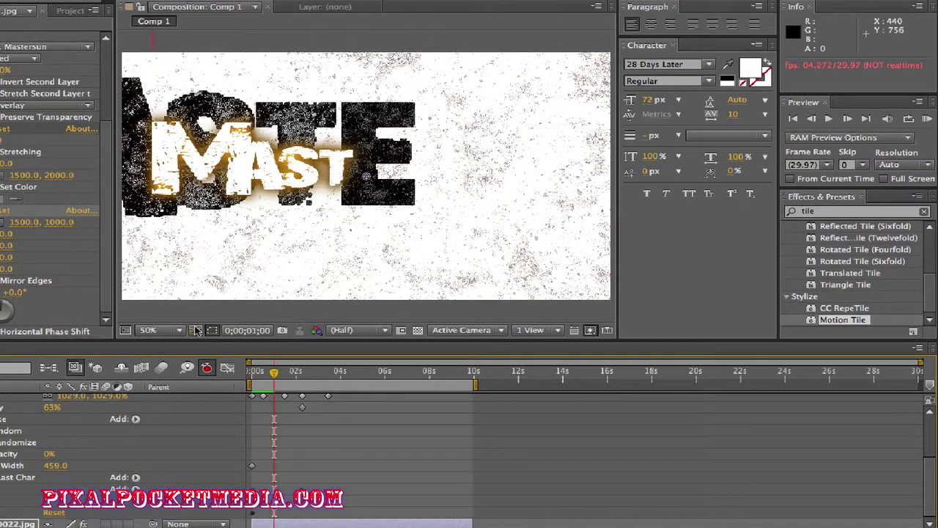
{"action": "left_click", "coordinate": [196, 331]}
{"action": "left_click", "coordinate": [365, 383]}
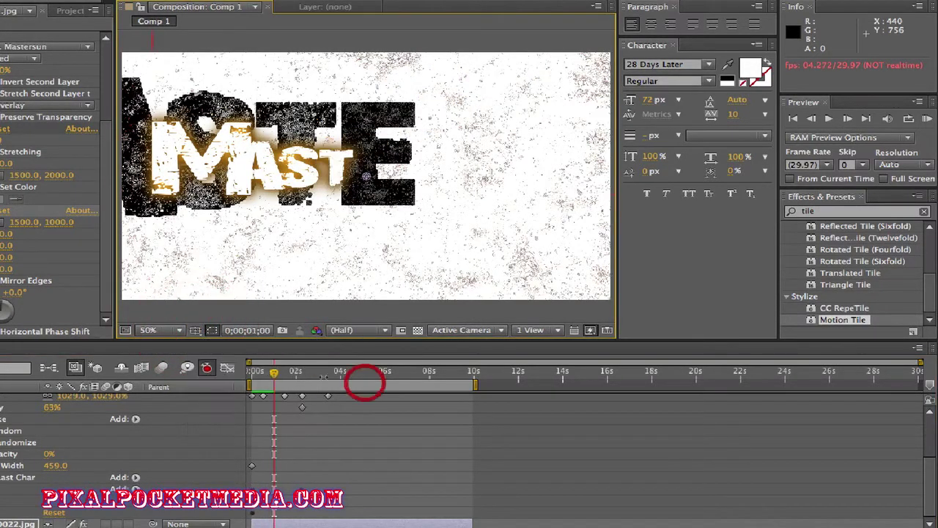
{"action": "left_click", "coordinate": [252, 373]}
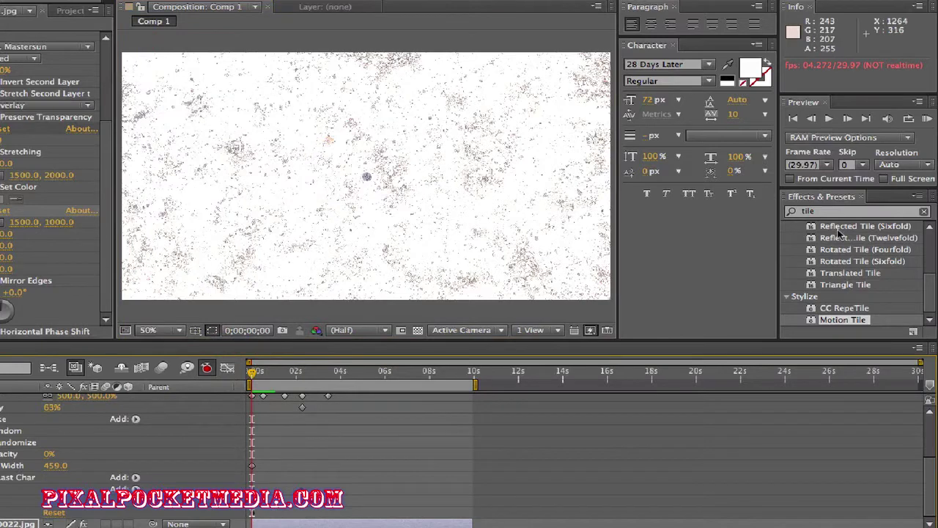
- Apply the Cracked Tiles preset from Image – Special Effects to the concrete-0022.jpg layer
{"action": "scroll", "coordinate": [848, 255], "scroll_direction": "up", "scroll_amount": 3}
{"action": "scroll", "coordinate": [848, 262], "scroll_direction": "down", "scroll_amount": 2}
{"action": "scroll", "coordinate": [849, 262], "scroll_direction": "up", "scroll_amount": 1}
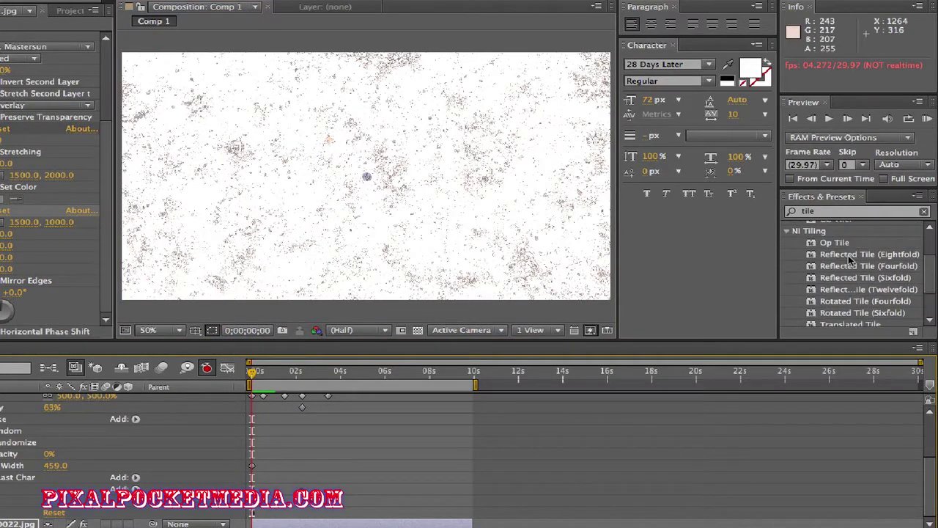
{"action": "scroll", "coordinate": [848, 256], "scroll_direction": "up", "scroll_amount": 3}
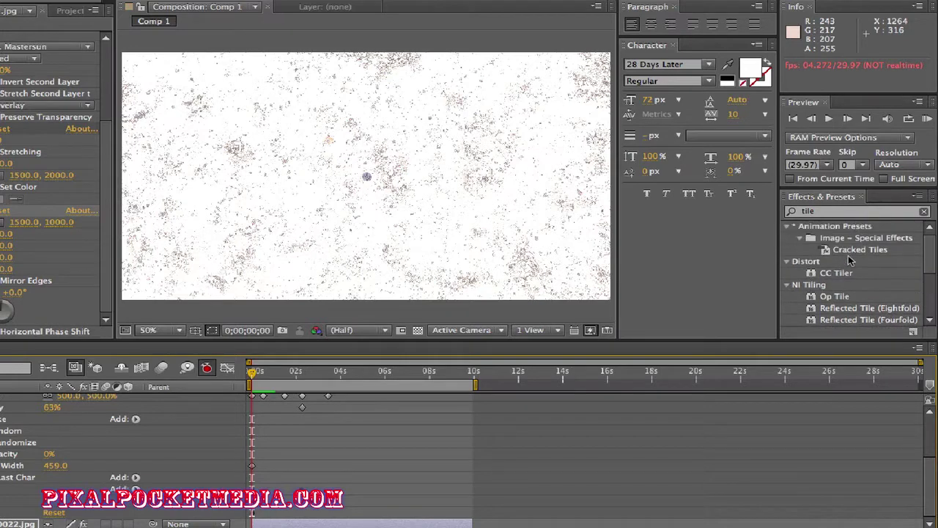
{"action": "scroll", "coordinate": [848, 260], "scroll_direction": "down", "scroll_amount": 3}
{"action": "scroll", "coordinate": [848, 260], "scroll_direction": "up", "scroll_amount": 4}
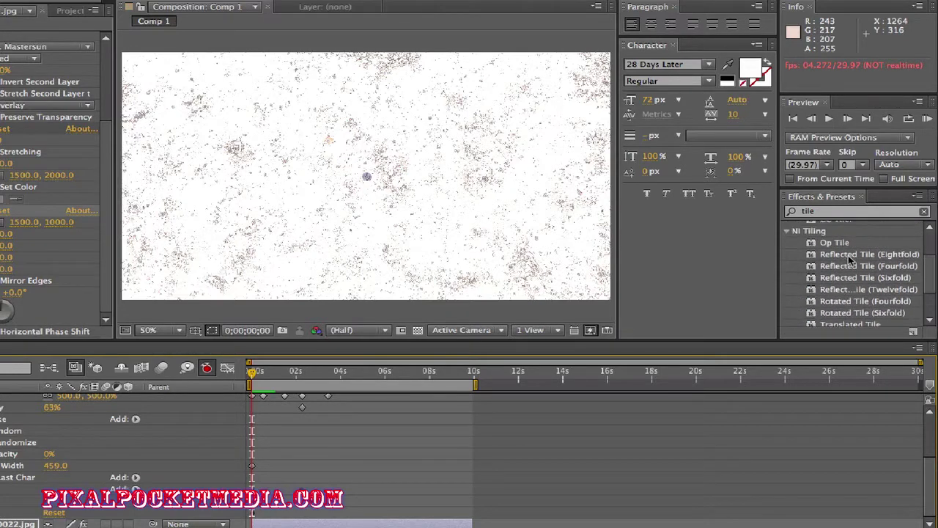
{"action": "left_click", "coordinate": [842, 288]}
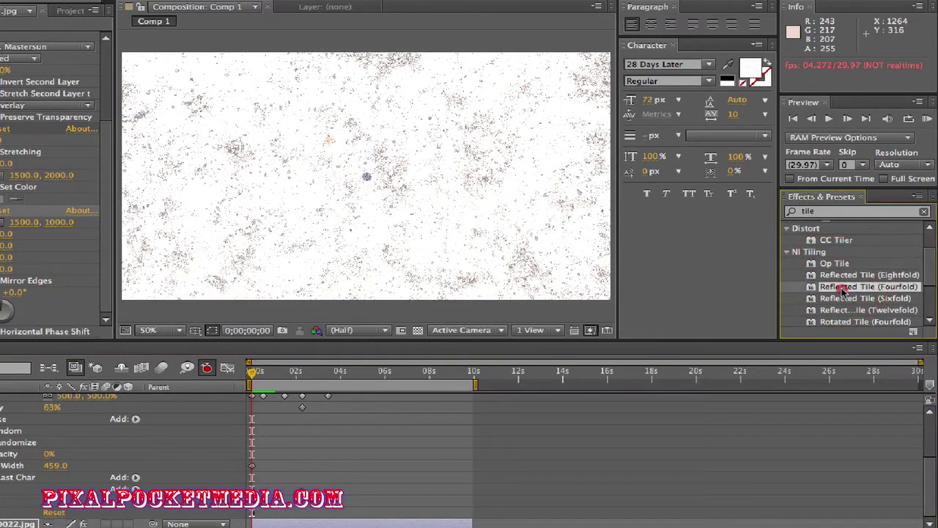
{"action": "scroll", "coordinate": [824, 293], "scroll_direction": "up", "scroll_amount": 3}
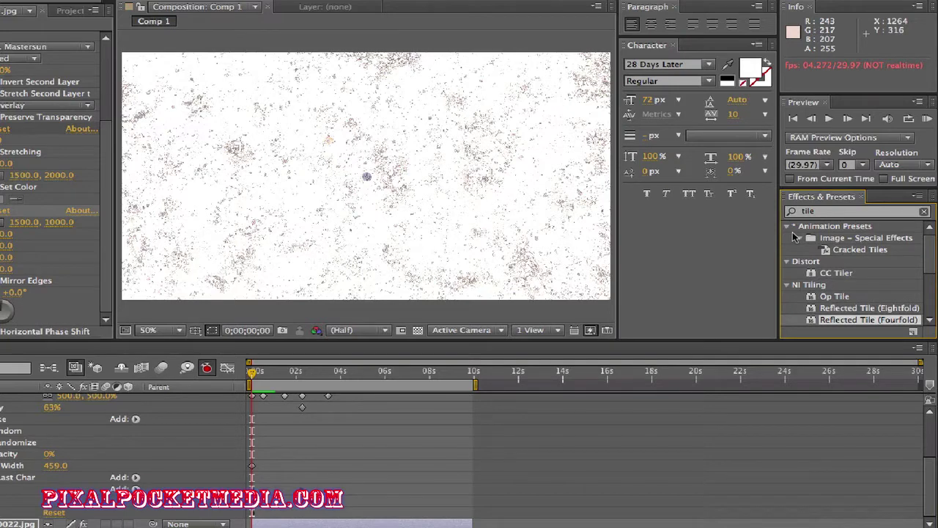
{"action": "scroll", "coordinate": [880, 264], "scroll_direction": "down", "scroll_amount": 5}
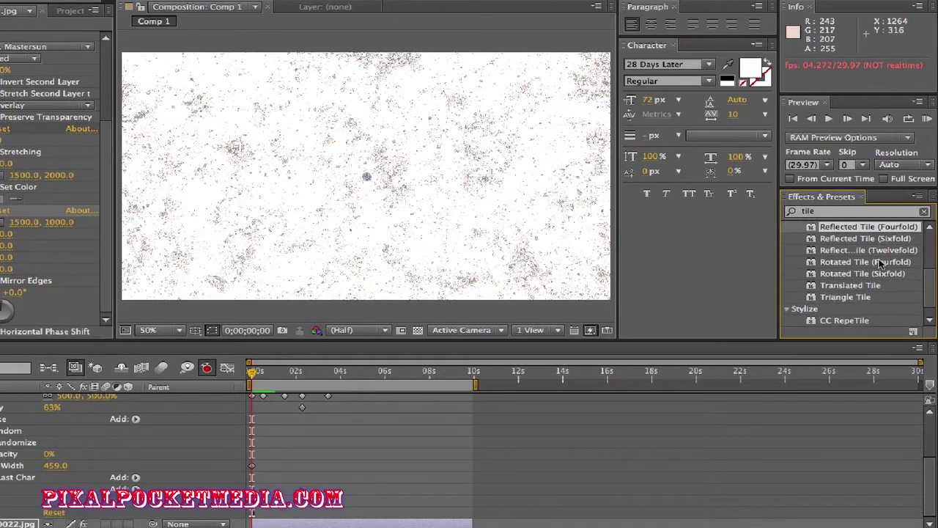
{"action": "scroll", "coordinate": [880, 264], "scroll_direction": "up", "scroll_amount": 5}
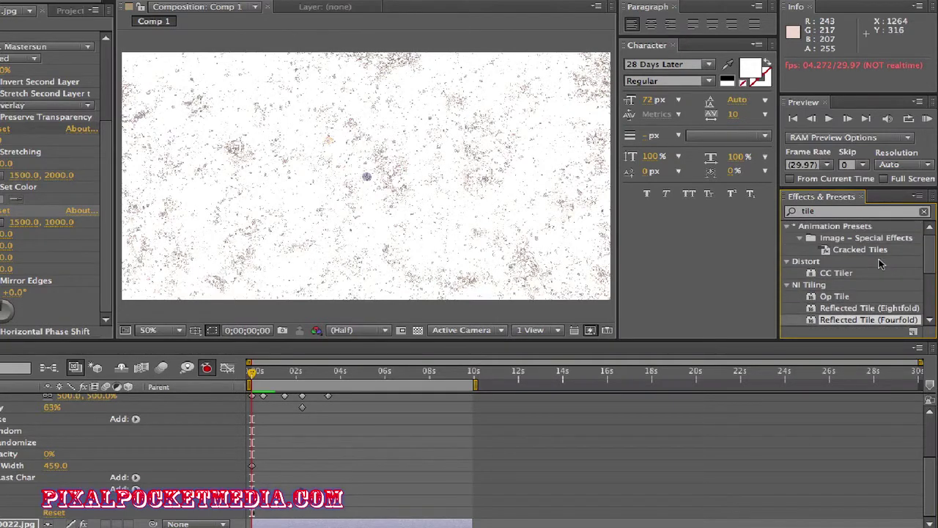
{"action": "scroll", "coordinate": [881, 264], "scroll_direction": "down", "scroll_amount": 2}
{"action": "scroll", "coordinate": [855, 273], "scroll_direction": "up", "scroll_amount": 2}
{"action": "left_click_drag", "start_coordinate": [843, 250], "coordinate": [425, 235]}
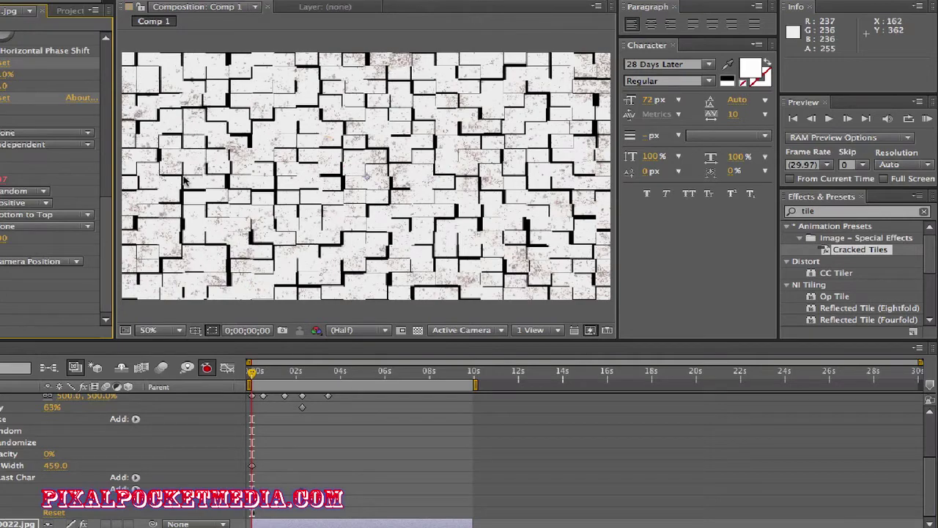
- Preview the composition from the start with Cracked Tiles applied, and return to the first frame
{"action": "key", "text": "space"}
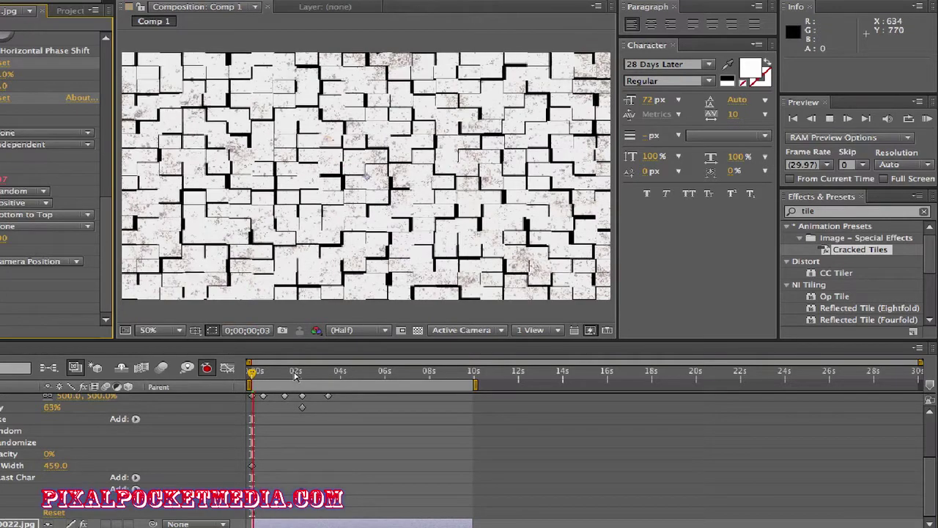
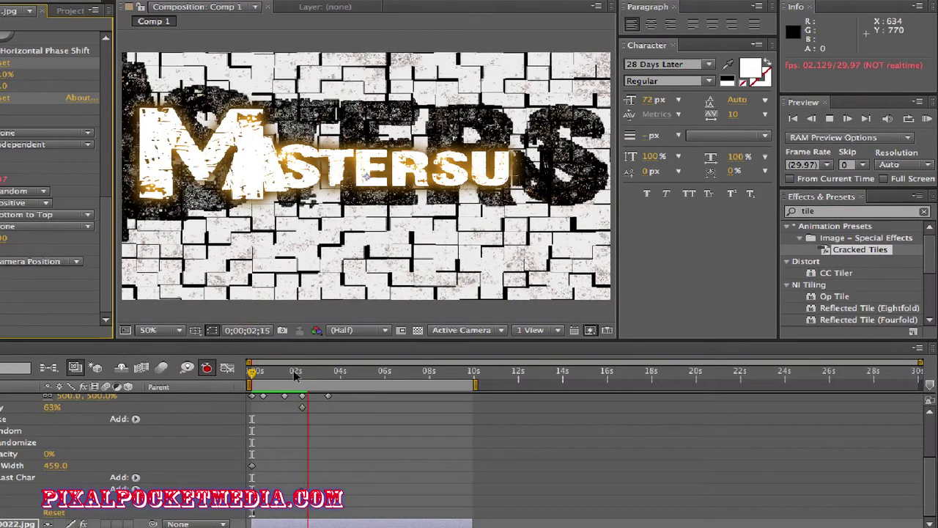
{"action": "key", "text": "space"}
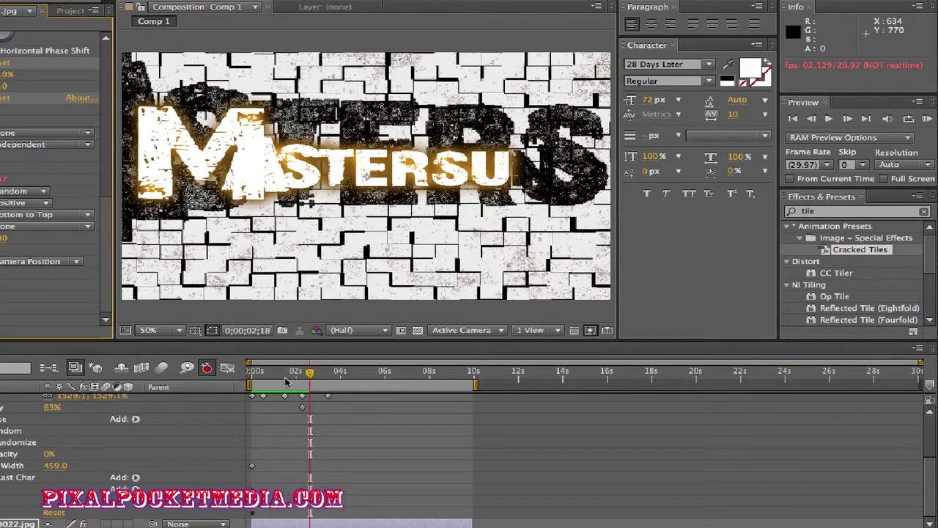
{"action": "left_click", "coordinate": [253, 371]}
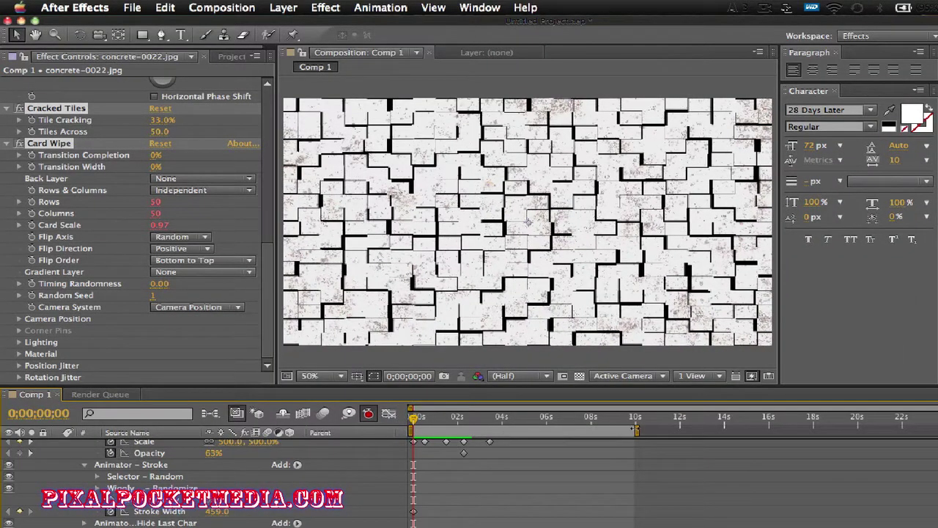
- Lengthen the work area to about 17 seconds and bring its end back to 10 seconds
{"action": "mouse_move", "coordinate": [651, 429]}
{"action": "left_mouse_down"}
{"action": "mouse_move", "coordinate": [733, 432]}
{"action": "mouse_move", "coordinate": [632, 433]}
{"action": "mouse_move", "coordinate": [831, 437]}
{"action": "left_mouse_up"}
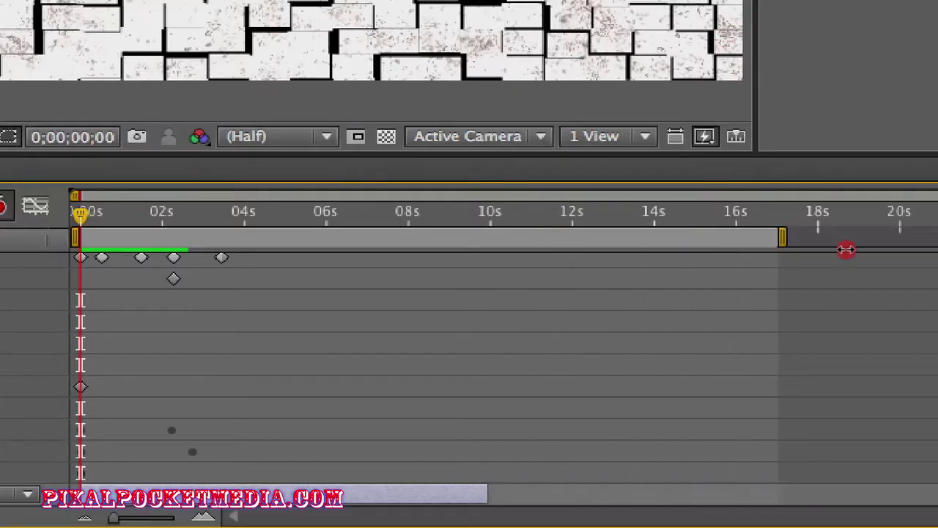
{"action": "mouse_move", "coordinate": [847, 250]}
{"action": "left_mouse_down"}
{"action": "mouse_move", "coordinate": [909, 257]}
{"action": "mouse_move", "coordinate": [492, 254]}
{"action": "left_mouse_up"}
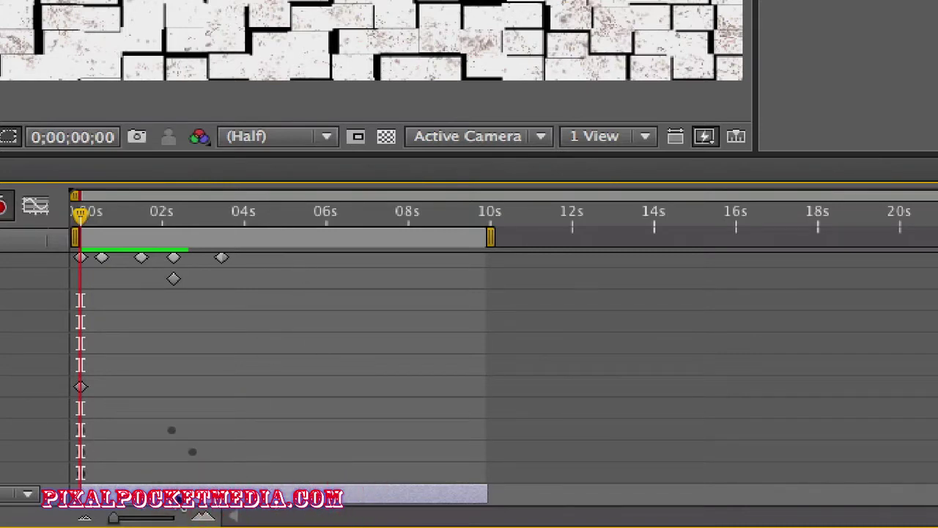
- Extend the Mastersun layer and the work area to about 13.5 seconds, and shorten both back to just past 10 seconds
{"action": "left_click", "coordinate": [176, 496]}
{"action": "scroll", "coordinate": [743, 390], "scroll_direction": "up", "scroll_amount": 5}
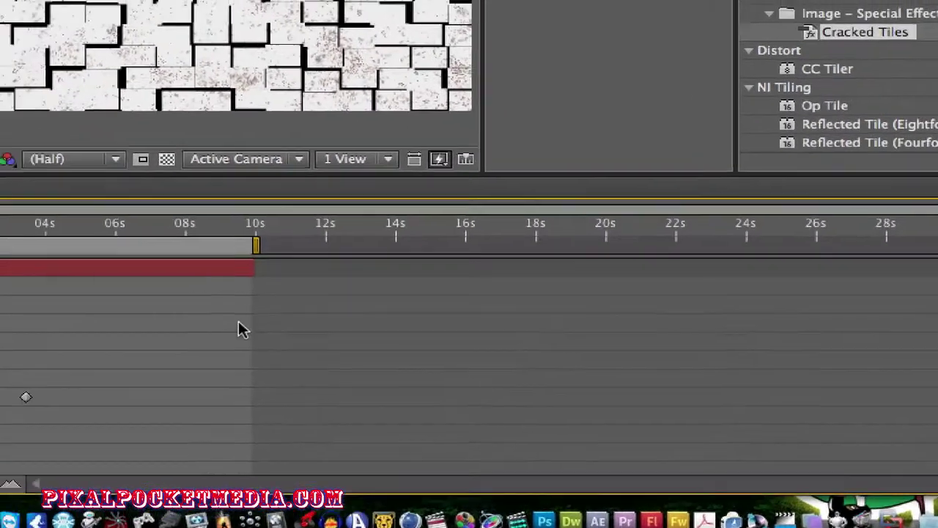
{"action": "left_click", "coordinate": [34, 258]}
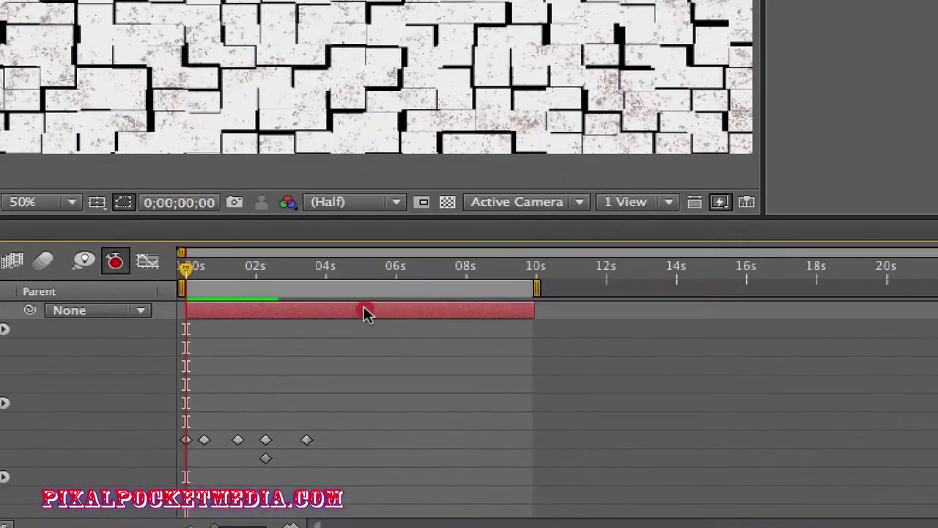
{"action": "left_click", "coordinate": [321, 272]}
{"action": "left_click", "coordinate": [391, 314]}
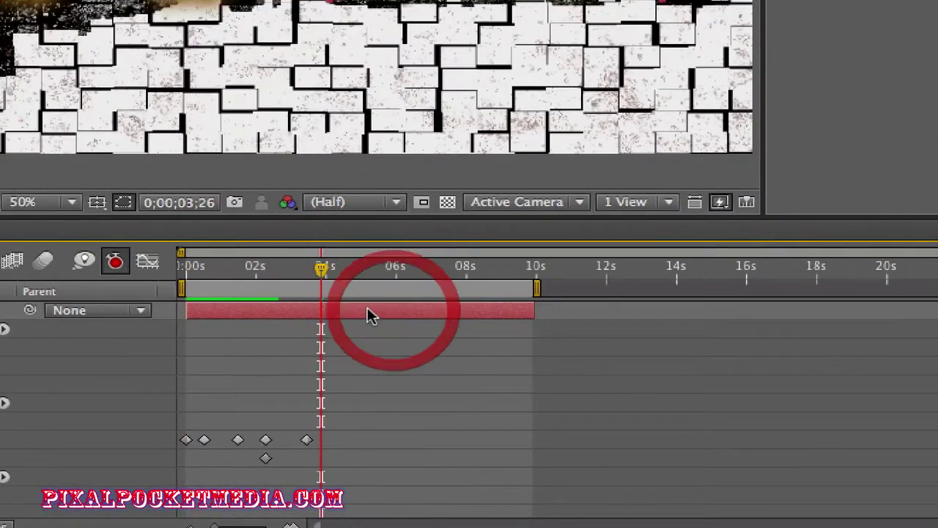
{"action": "left_click_drag", "start_coordinate": [535, 312], "coordinate": [663, 318]}
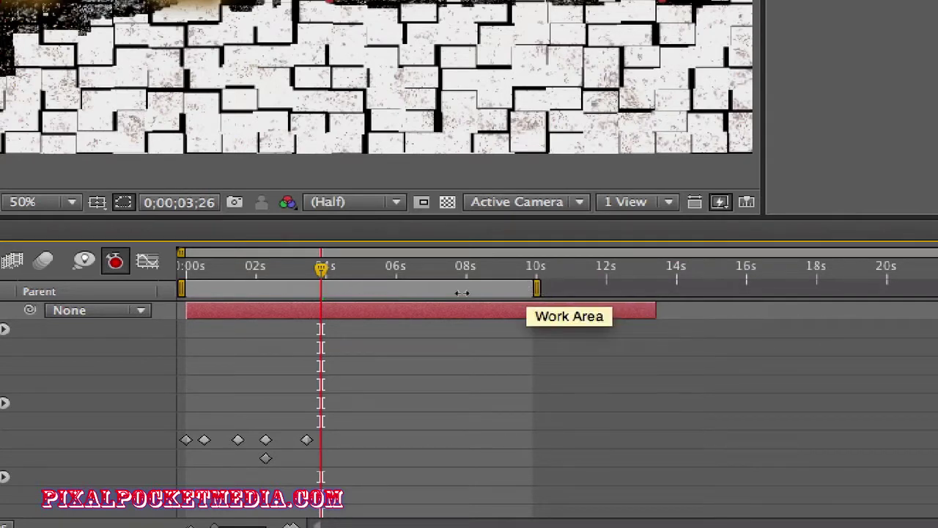
{"action": "left_click_drag", "start_coordinate": [535, 287], "coordinate": [659, 288]}
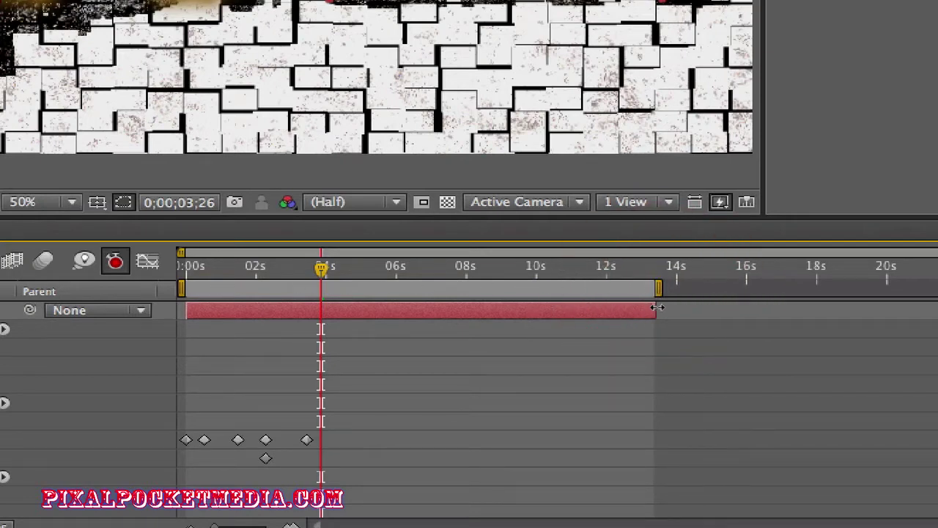
{"action": "left_click_drag", "start_coordinate": [654, 311], "coordinate": [543, 315]}
{"action": "left_click_drag", "start_coordinate": [660, 289], "coordinate": [551, 291]}
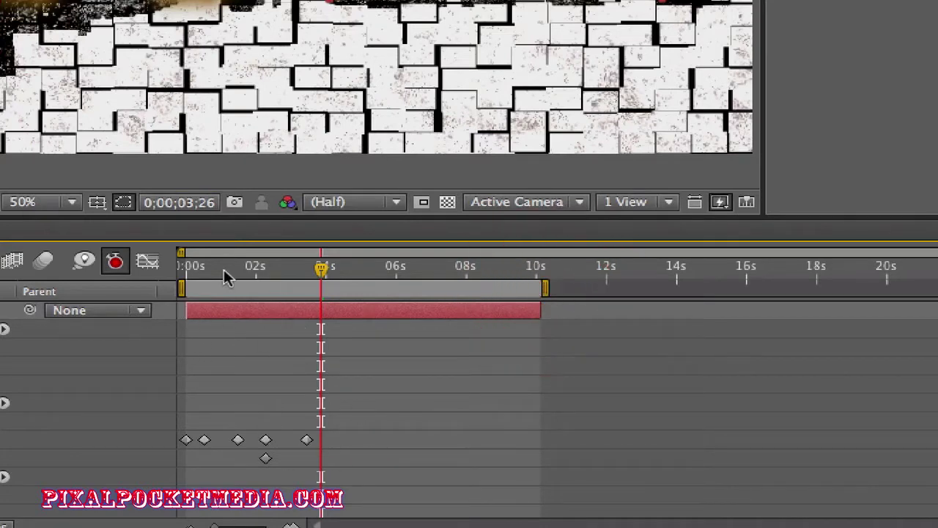
- Preview the opening seconds of the title animation over the cracked tiles, and return to the first frame
{"action": "left_click", "coordinate": [188, 271]}
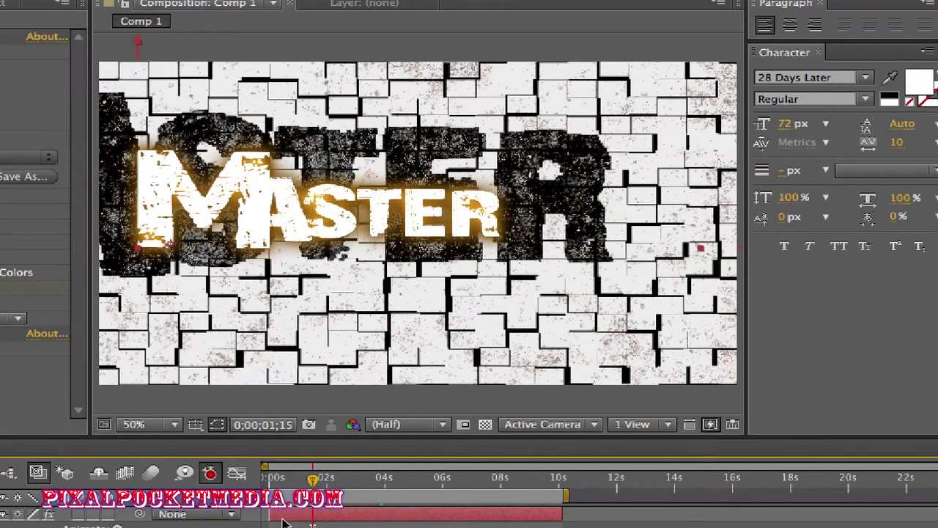
{"action": "left_click", "coordinate": [267, 478]}
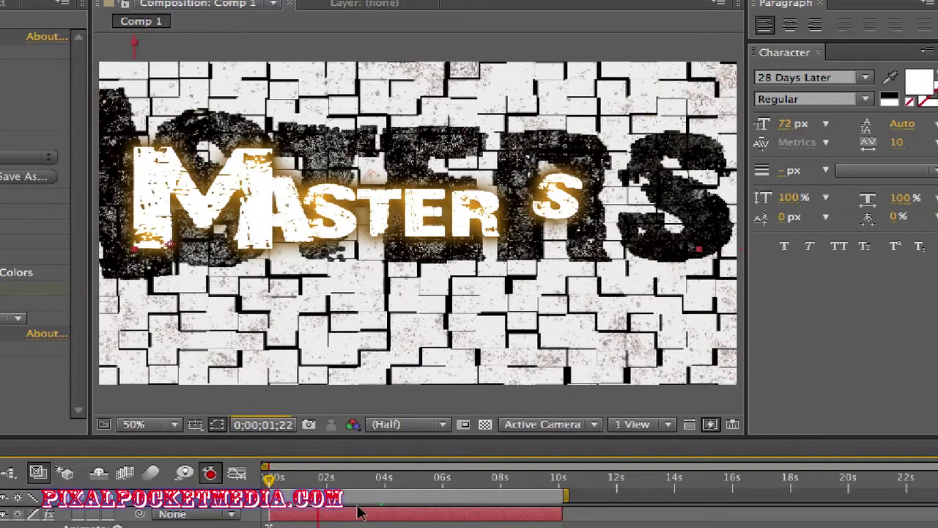
{"action": "left_click", "coordinate": [321, 516]}
{"action": "left_click", "coordinate": [267, 477]}
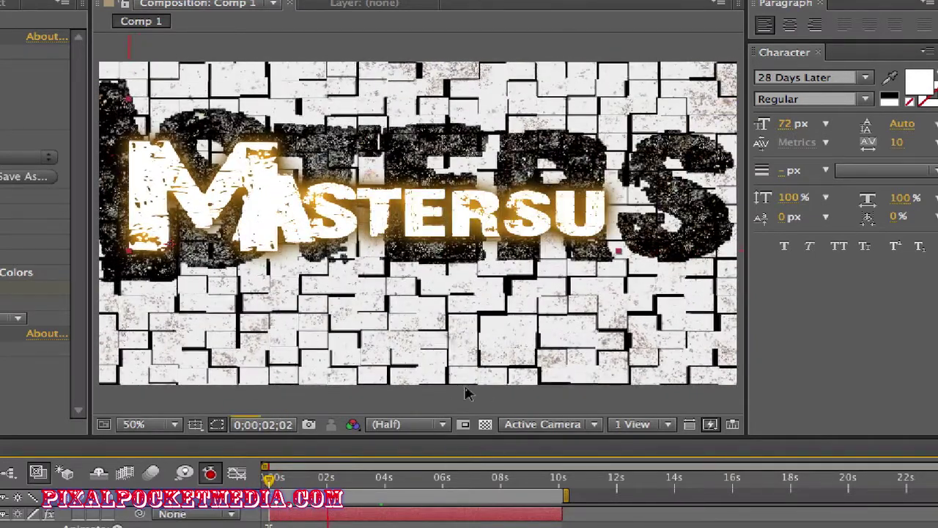
{"action": "left_click", "coordinate": [268, 478]}
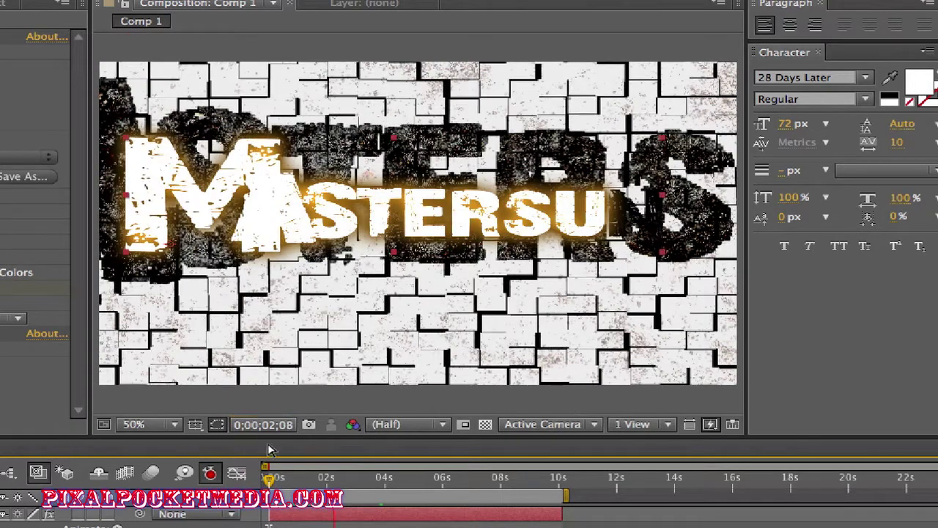
{"action": "key", "text": "space"}
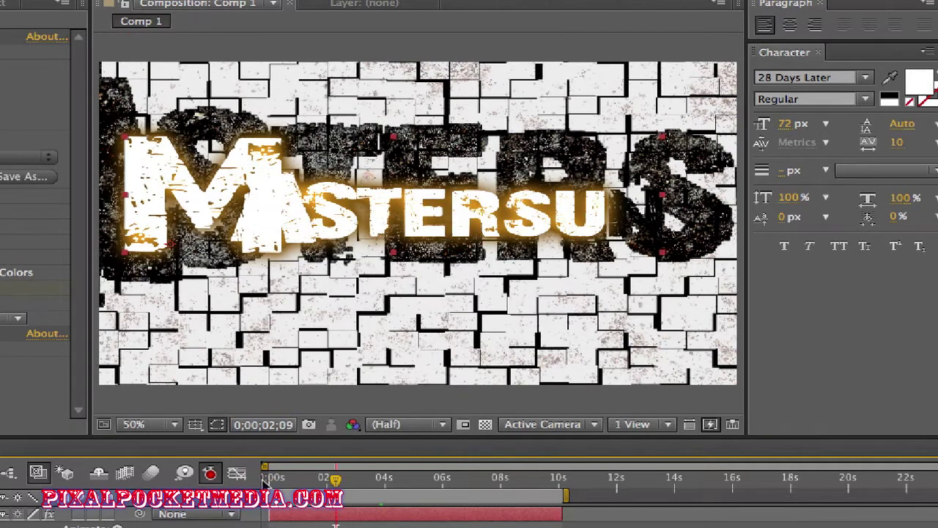
{"action": "left_click", "coordinate": [264, 478]}
{"action": "left_click", "coordinate": [281, 402]}
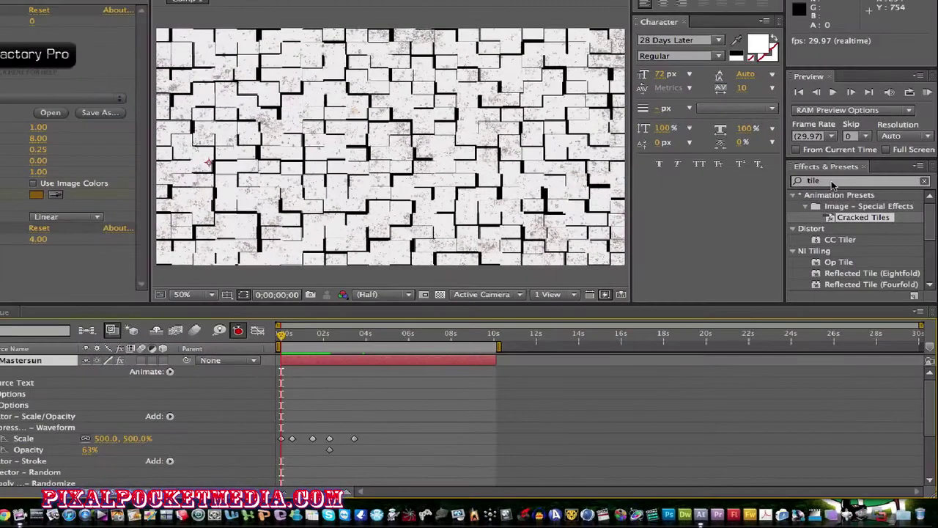
- Search the effects for "lightning" and pick Advanced Lightning from the Generate category
{"action": "left_click_drag", "start_coordinate": [827, 182], "coordinate": [785, 183]}
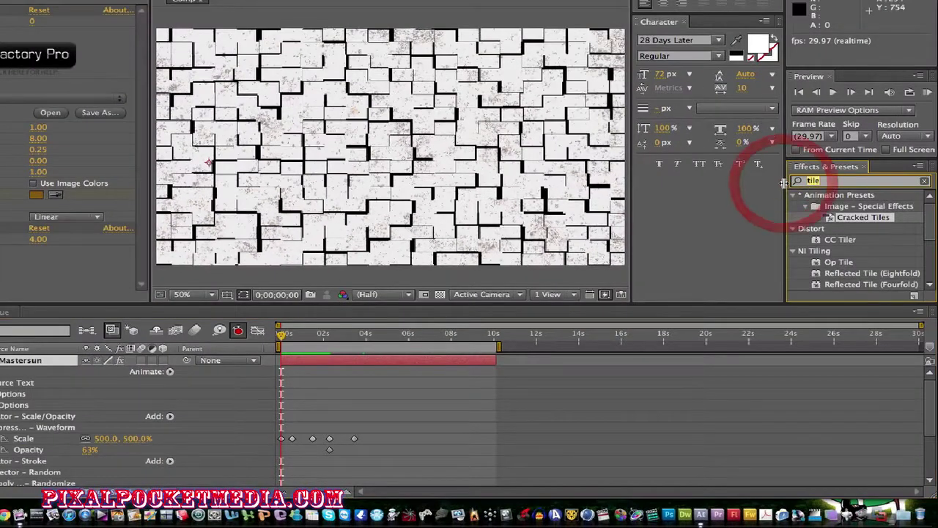
{"action": "key", "text": "BackSpace"}
{"action": "type", "text": "light"}
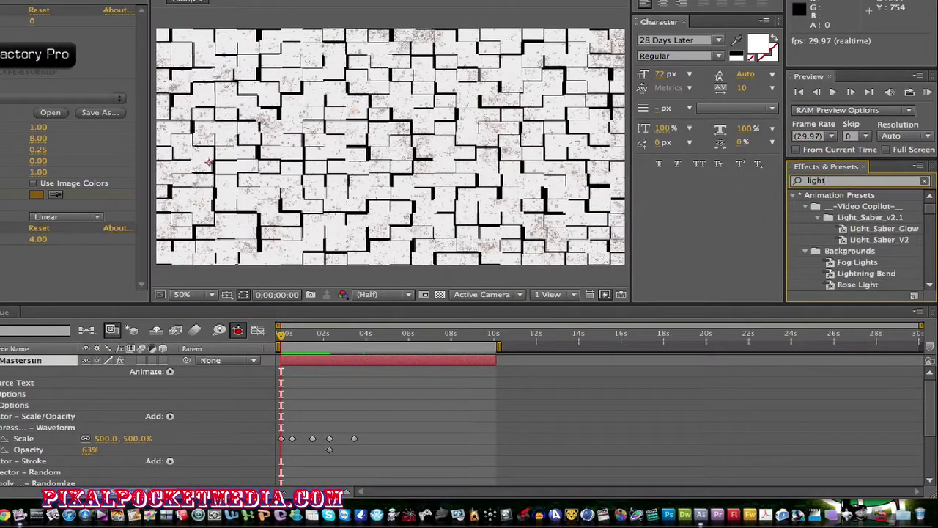
{"action": "type", "text": "ning"}
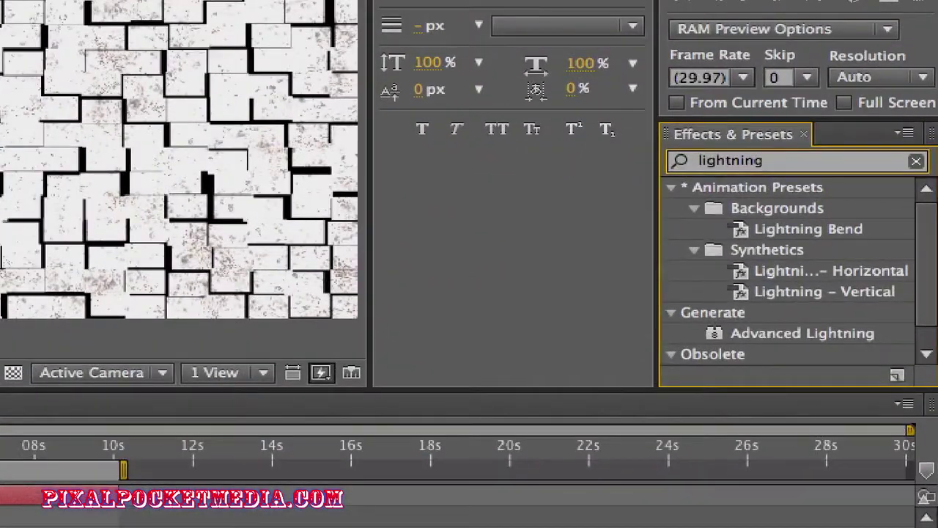
{"action": "key", "text": "Return"}
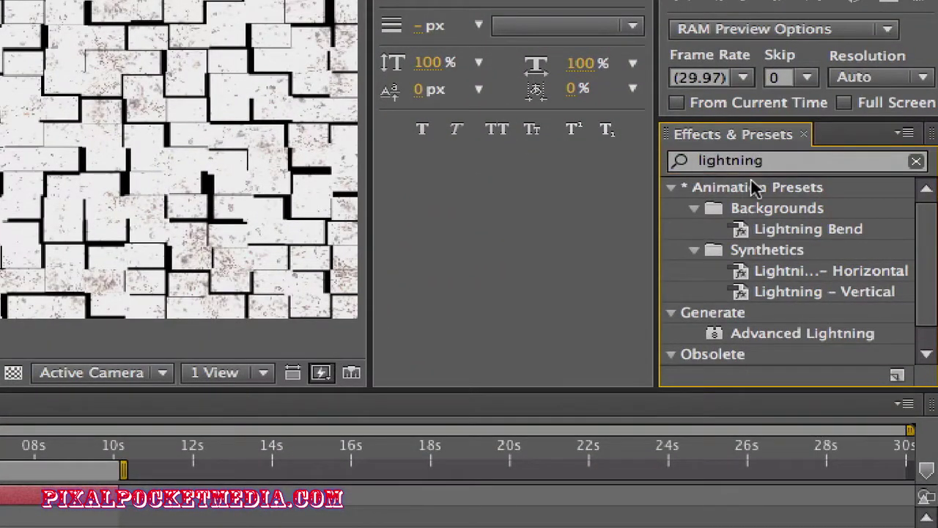
{"action": "left_click_drag", "start_coordinate": [805, 335], "coordinate": [584, 352]}
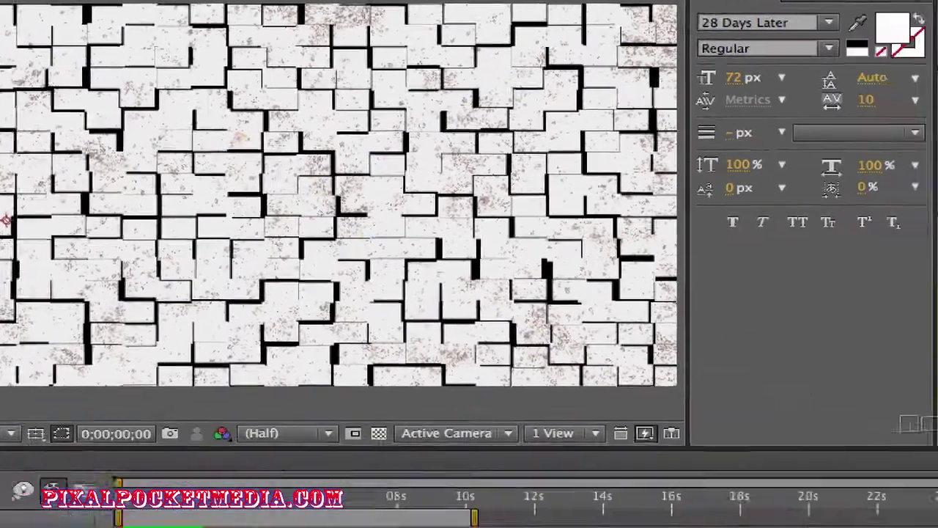
{"action": "left_click", "coordinate": [656, 334]}
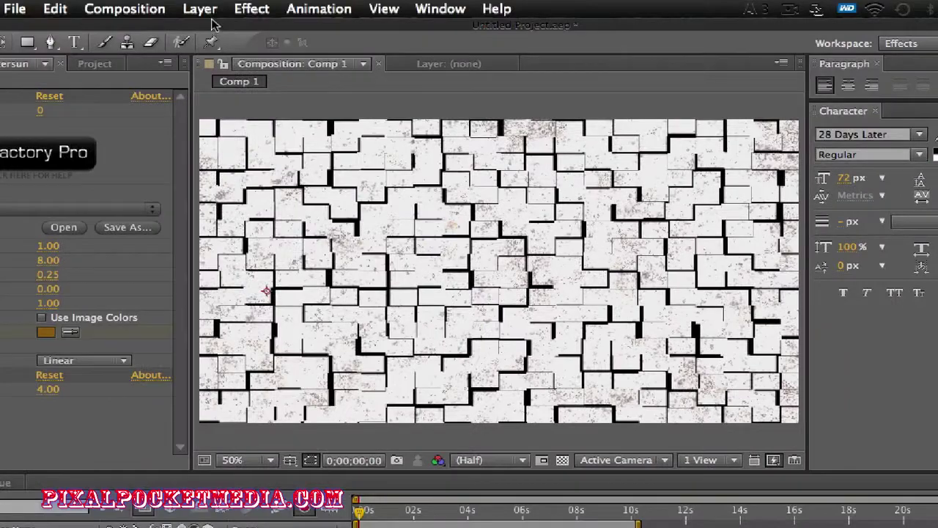
- Create a black 1280 × 720 px solid layer above the Mastersun text layer
{"action": "left_click", "coordinate": [202, 8]}
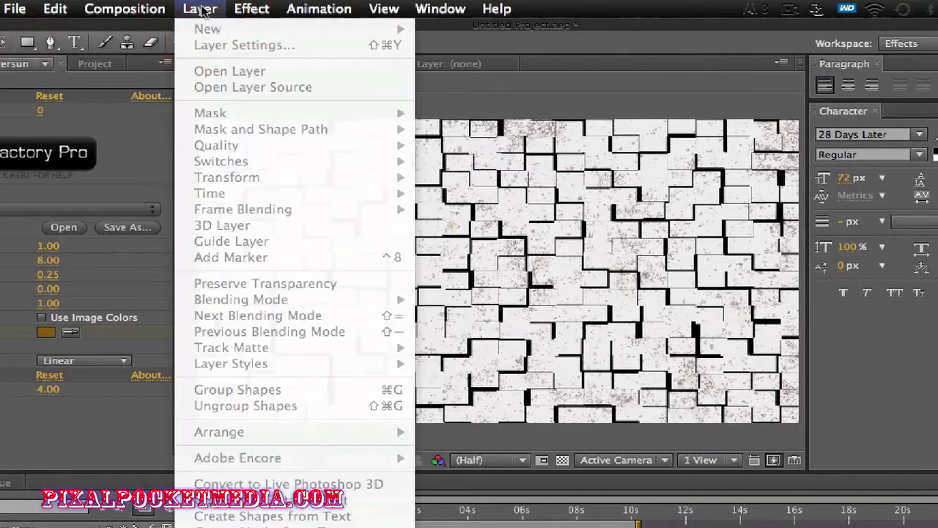
{"action": "left_click", "coordinate": [202, 9]}
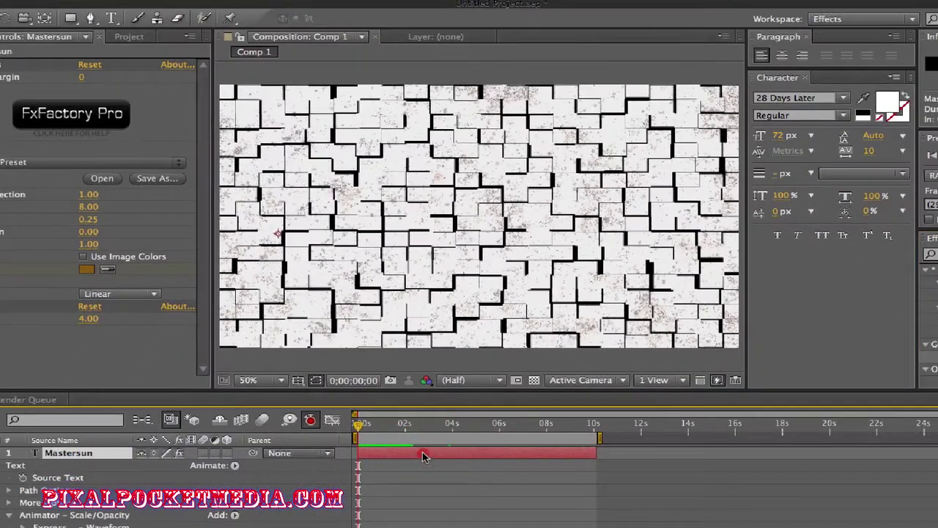
{"action": "left_click", "coordinate": [424, 442]}
{"action": "left_click", "coordinate": [220, 4]}
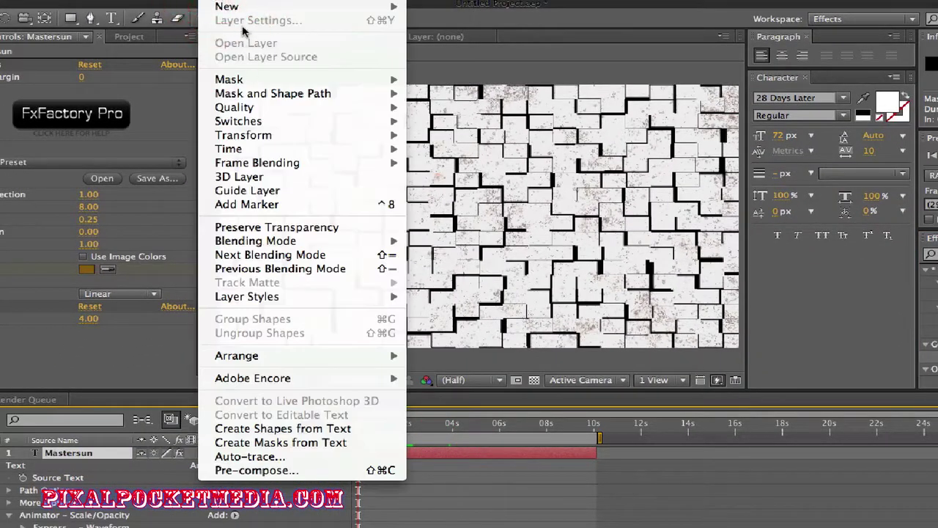
{"action": "mouse_move", "coordinate": [227, 6]}
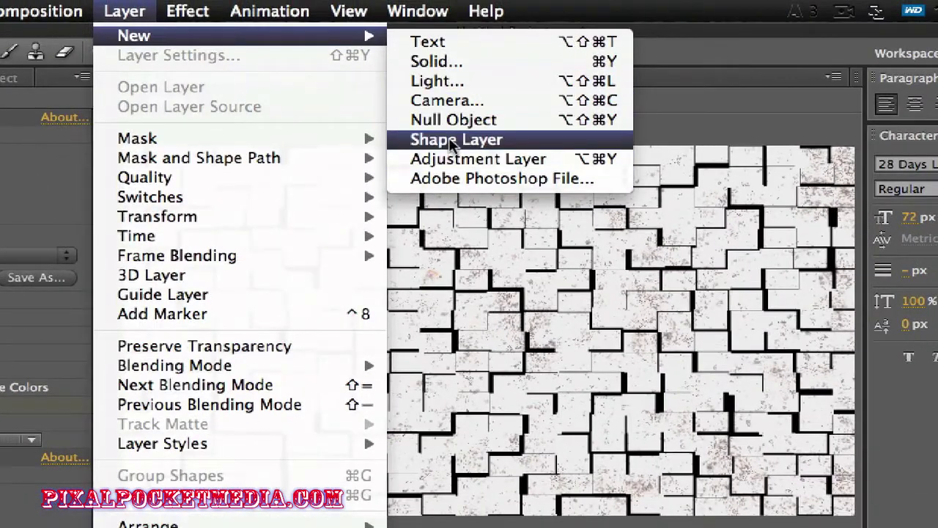
{"action": "left_click", "coordinate": [433, 64]}
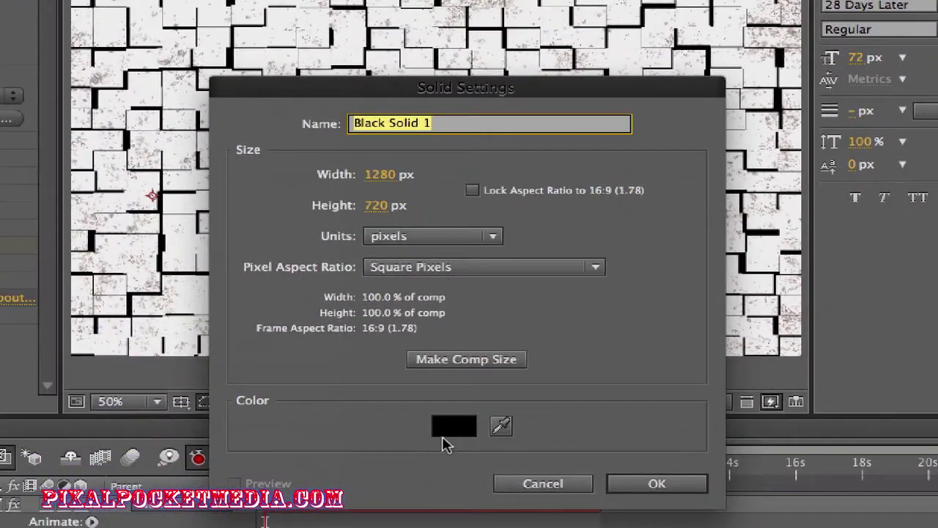
{"action": "left_click", "coordinate": [448, 432]}
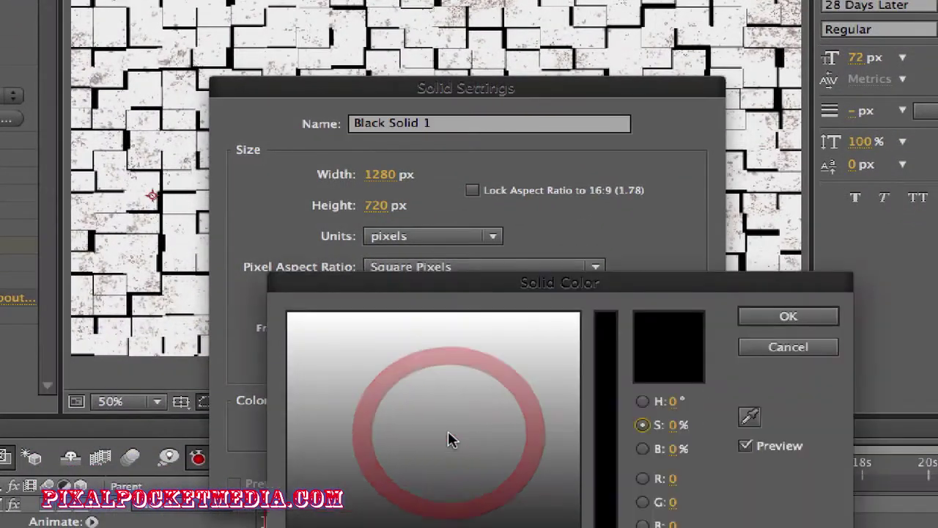
{"action": "left_click", "coordinate": [775, 316]}
{"action": "left_click", "coordinate": [618, 419]}
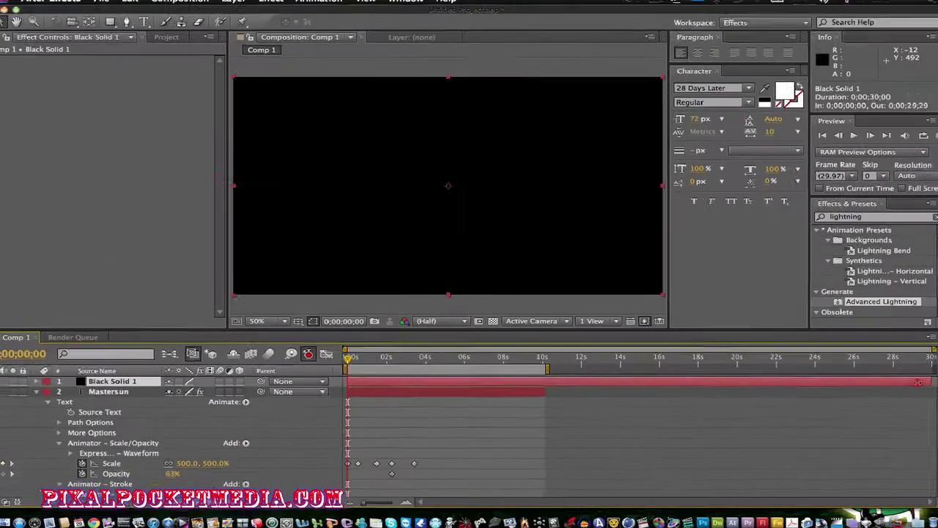
- Trim the Black Solid 1 and Mastersun layers and the work area to end at about 10 seconds
{"action": "left_click_drag", "start_coordinate": [922, 381], "coordinate": [545, 383]}
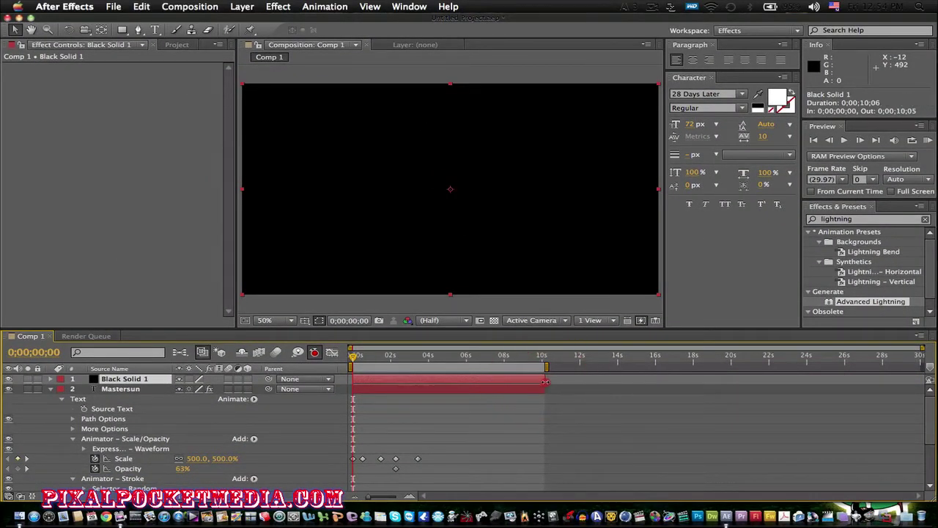
{"action": "left_click", "coordinate": [547, 367]}
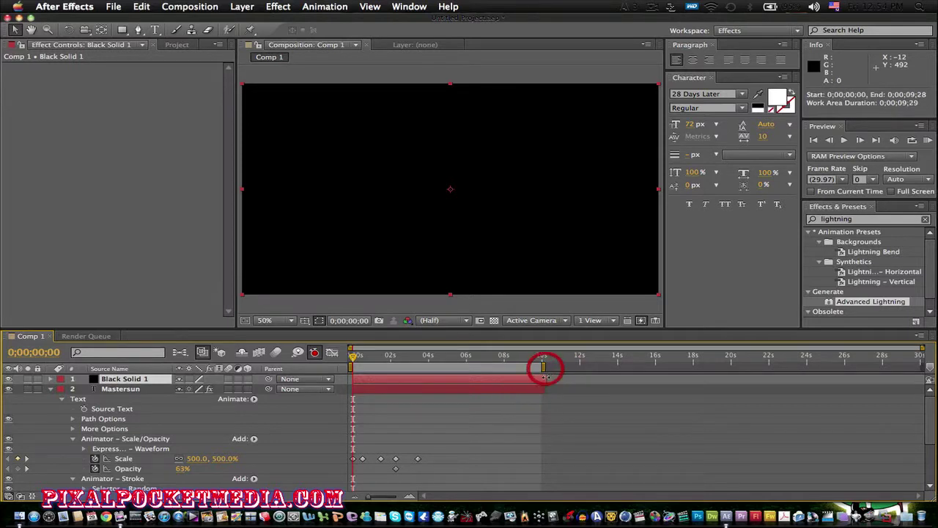
{"action": "left_click", "coordinate": [546, 380]}
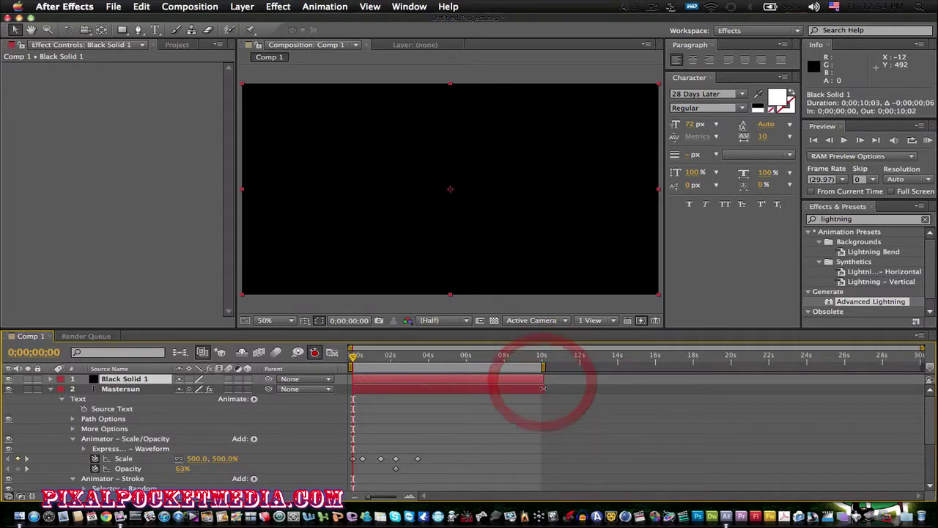
{"action": "left_click", "coordinate": [543, 390]}
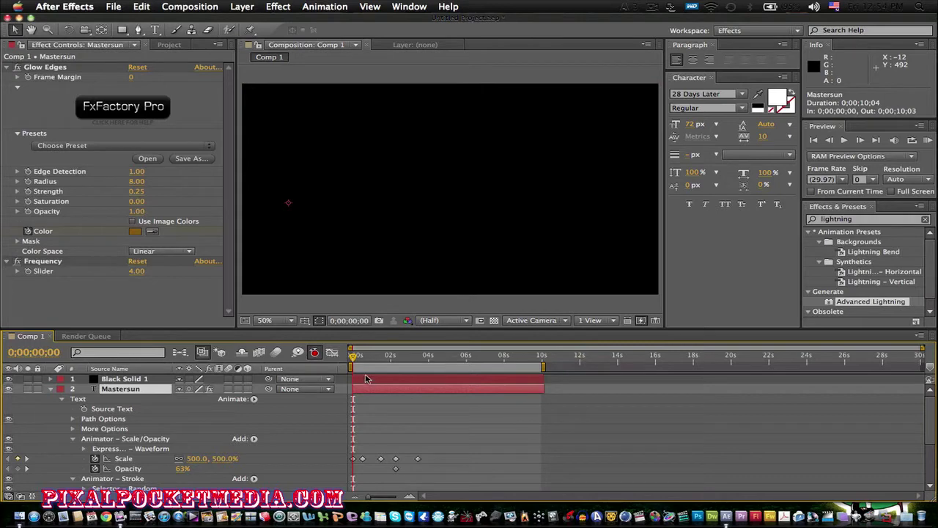
- Move to 0;00;04;16 and set the Black Solid 1 layer's blending mode to Overlay
{"action": "left_click", "coordinate": [405, 358]}
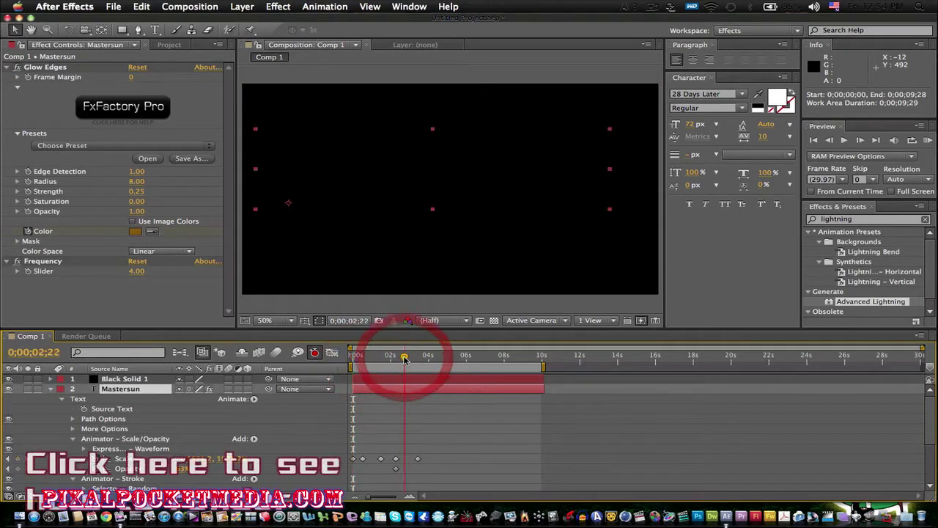
{"action": "left_click", "coordinate": [439, 357]}
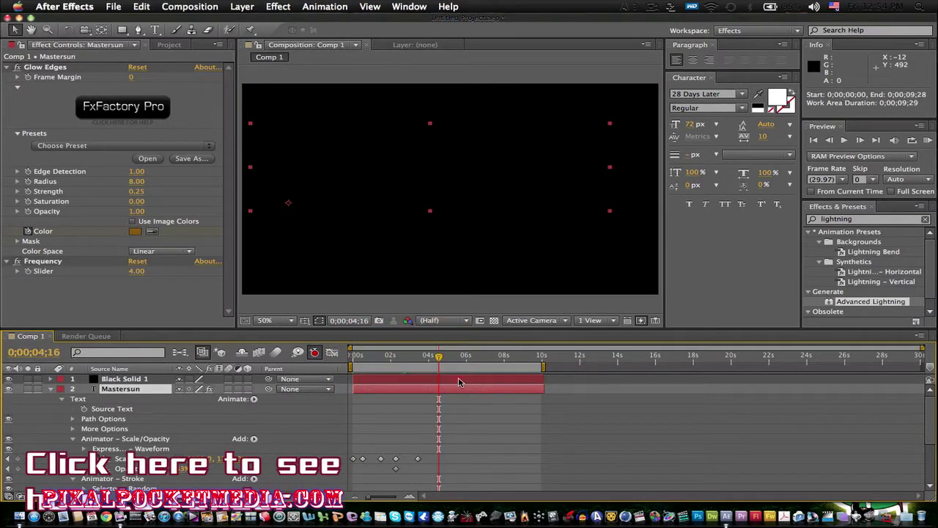
{"action": "left_click", "coordinate": [459, 379]}
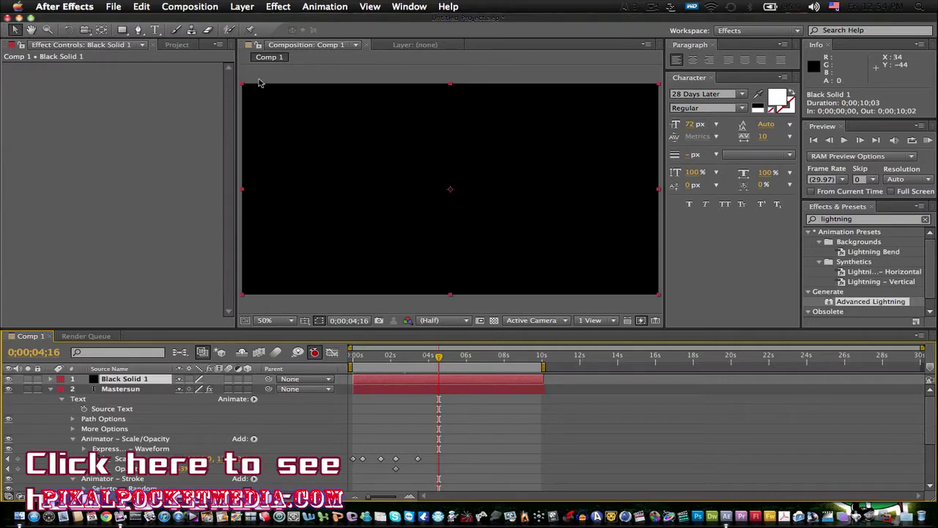
{"action": "left_click", "coordinate": [239, 9]}
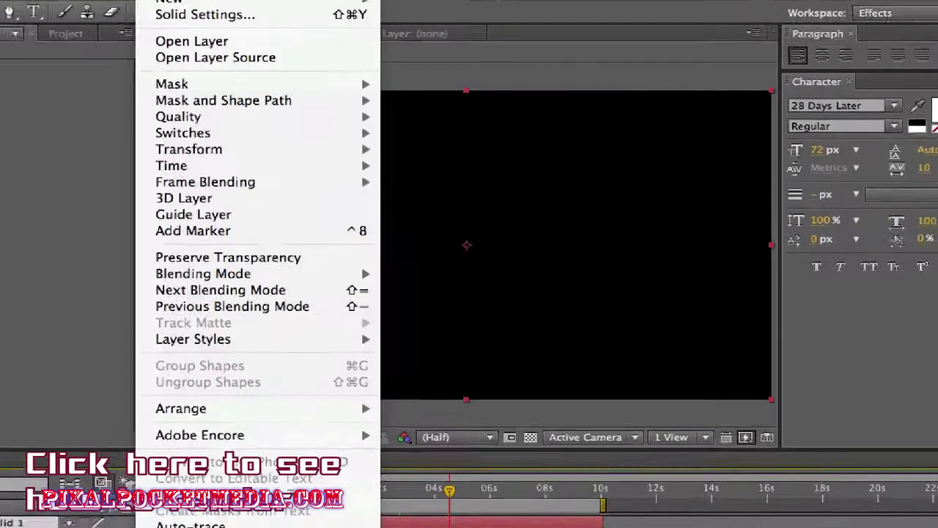
{"action": "mouse_move", "coordinate": [285, 209]}
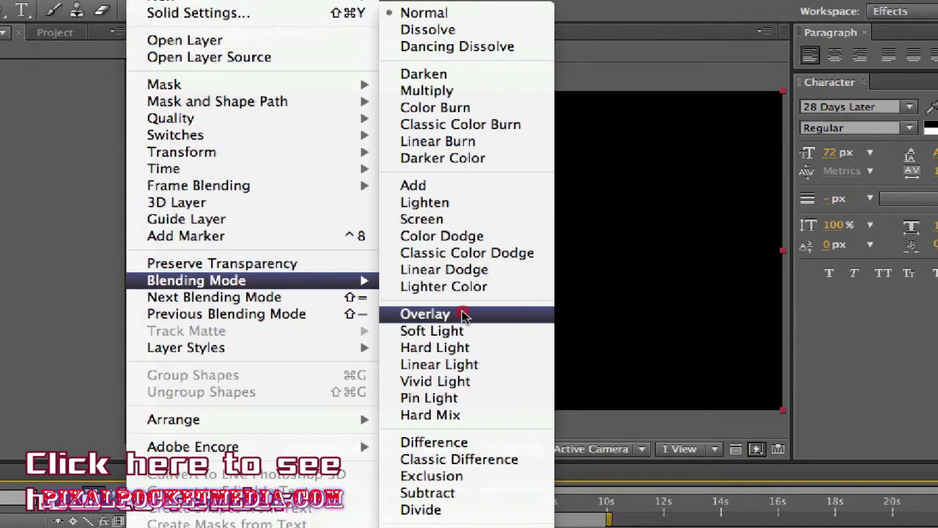
{"action": "left_click", "coordinate": [465, 314]}
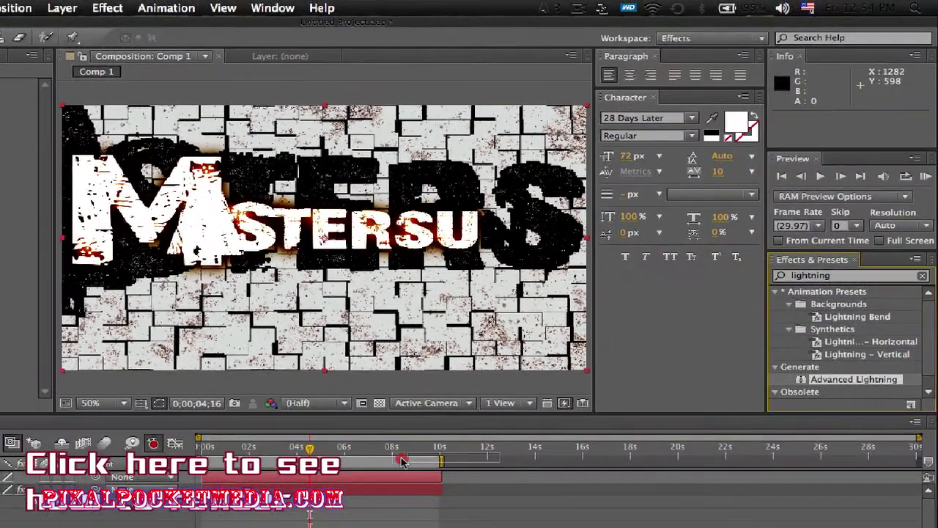
- Apply the Advanced Lightning effect to the Black Solid 1 layer
{"action": "left_click_drag", "start_coordinate": [402, 460], "coordinate": [257, 481]}
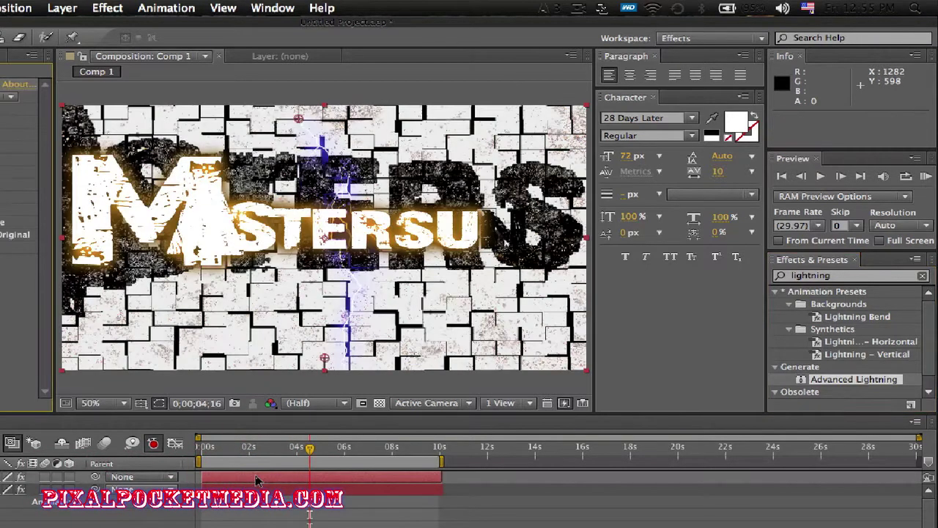
{"action": "left_click", "coordinate": [255, 478]}
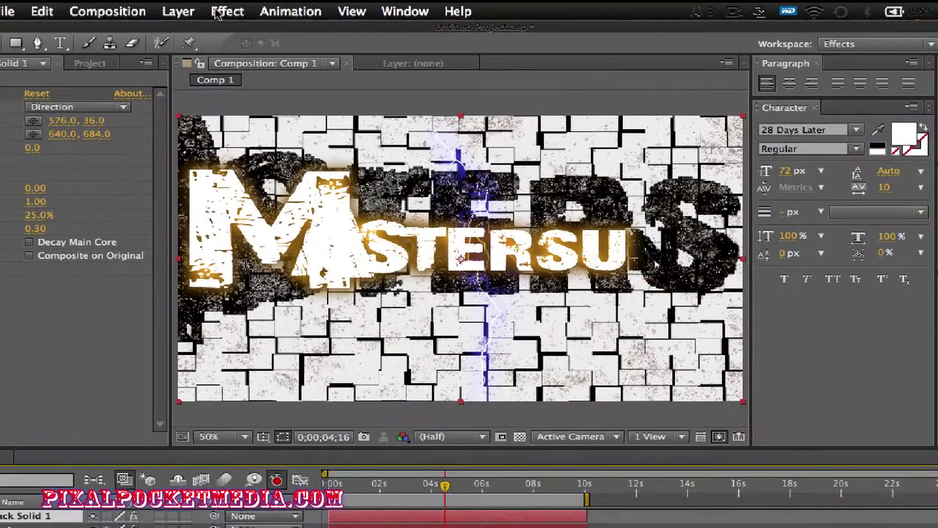
- Try the Soft Light and Add blending modes on the Black Solid 1 layer
{"action": "left_click", "coordinate": [217, 15]}
{"action": "mouse_move", "coordinate": [178, 11]}
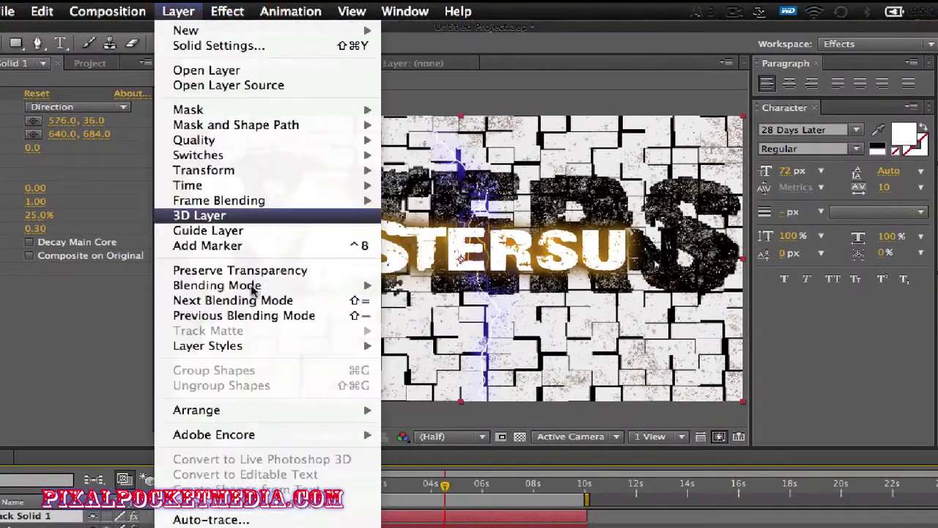
{"action": "mouse_move", "coordinate": [253, 288]}
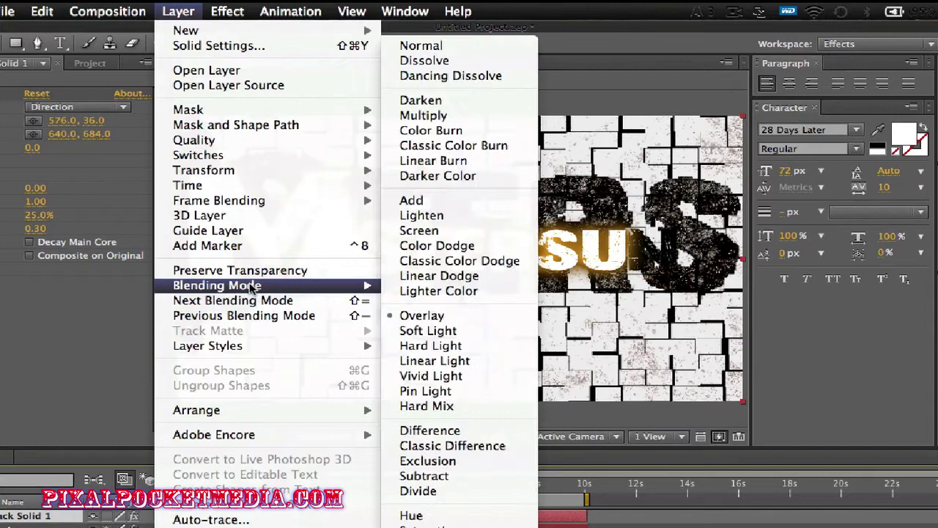
{"action": "left_click", "coordinate": [437, 331]}
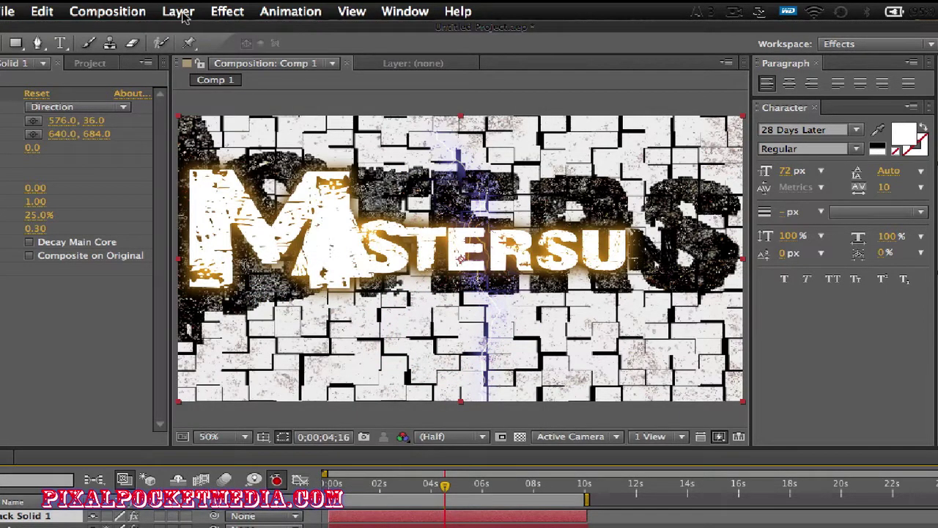
{"action": "left_click", "coordinate": [107, 13]}
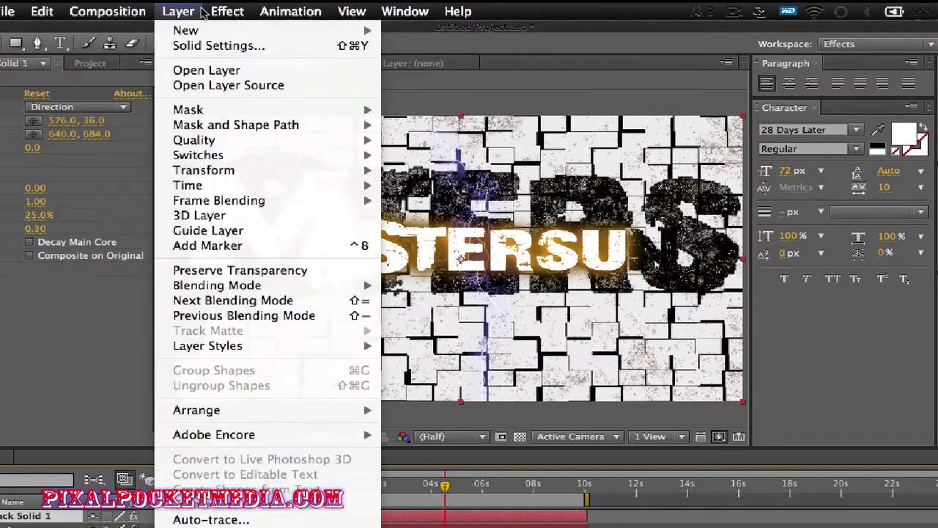
{"action": "mouse_move", "coordinate": [215, 13]}
{"action": "mouse_move", "coordinate": [178, 12]}
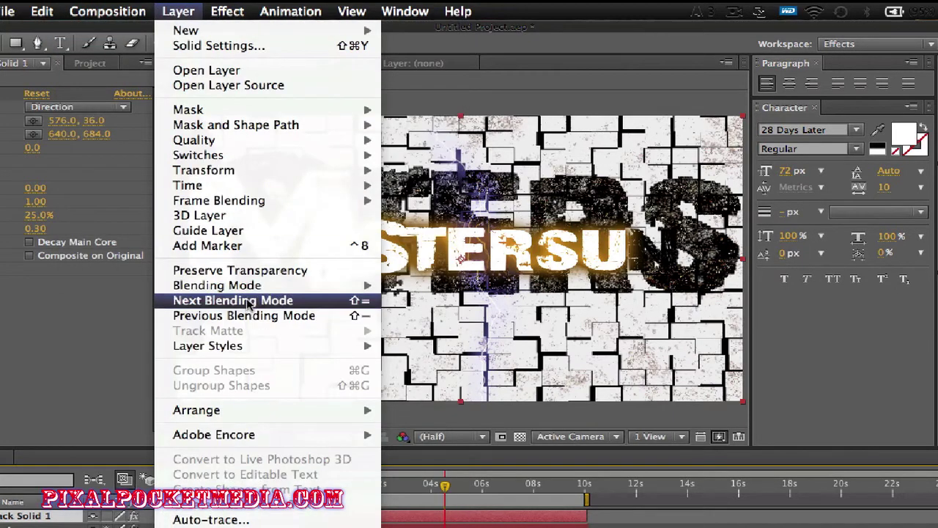
{"action": "mouse_move", "coordinate": [251, 291]}
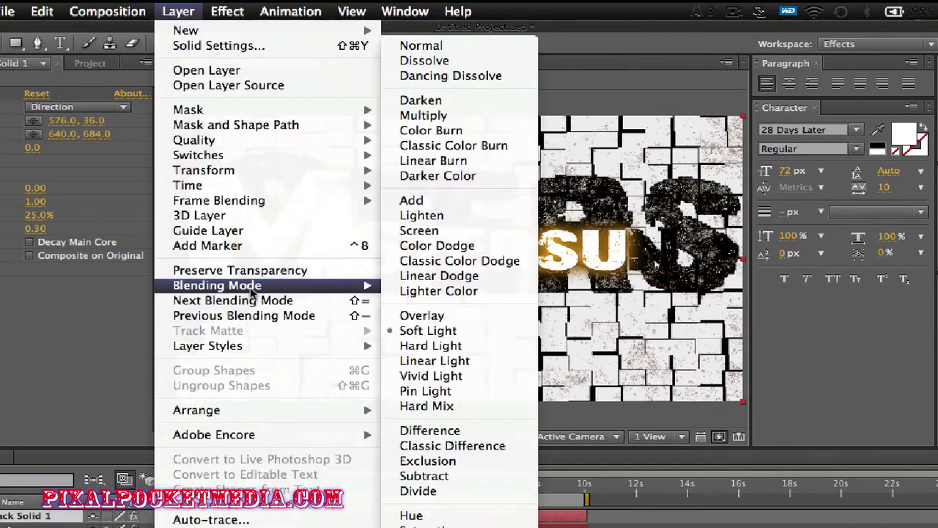
{"action": "left_click", "coordinate": [429, 200]}
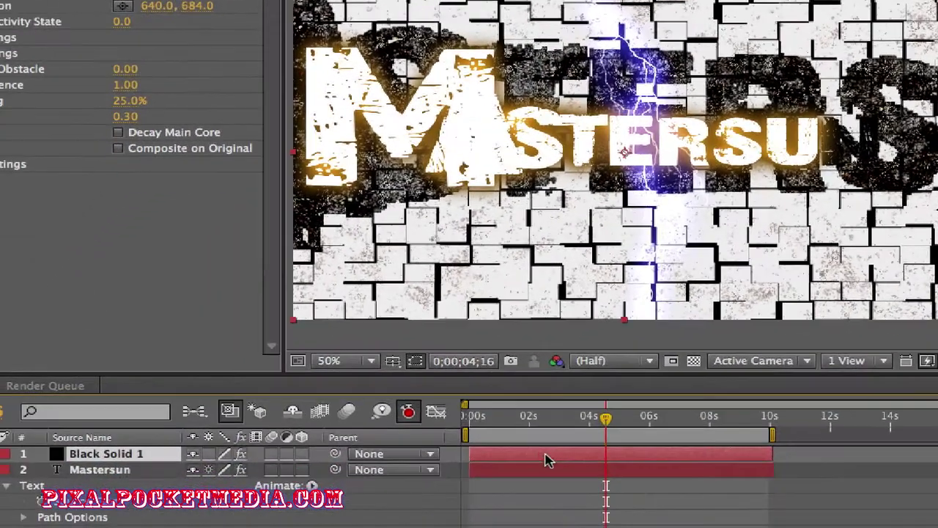
- Set the Lightning Type of the Advanced Lightning effect on Black Solid 1 to Bouncey
{"action": "left_click", "coordinate": [394, 516]}
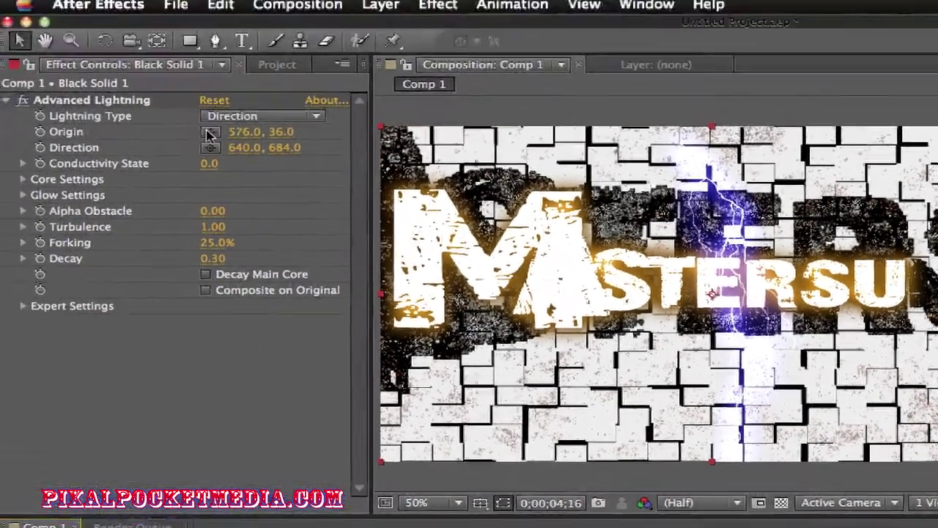
{"action": "left_click", "coordinate": [266, 122]}
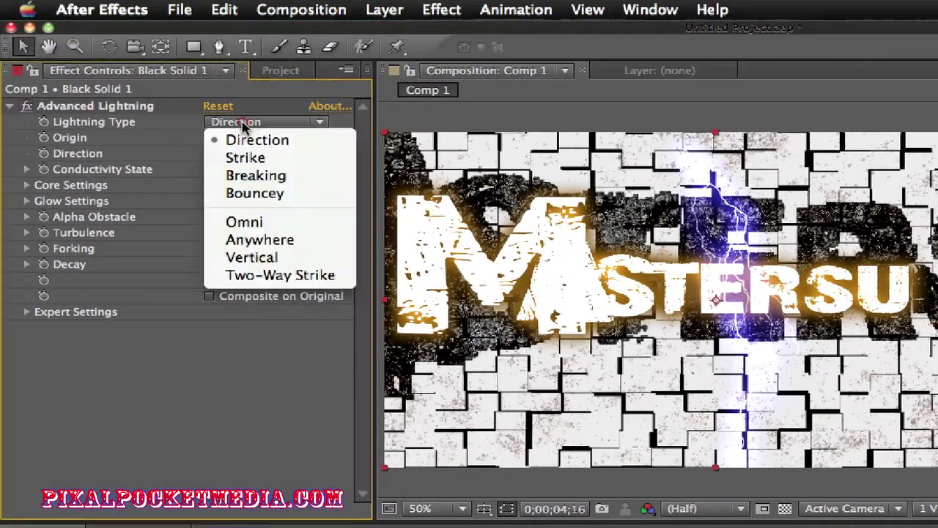
{"action": "left_click", "coordinate": [249, 195]}
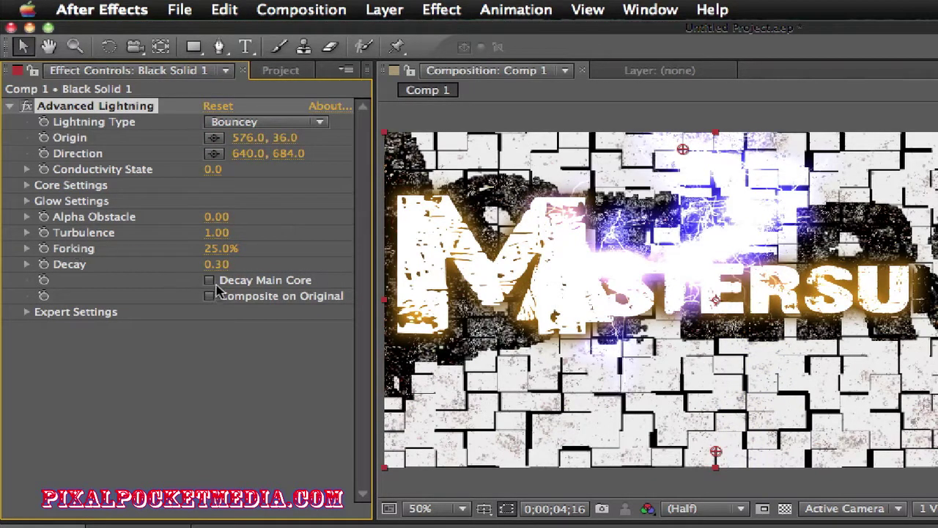
- Set the Glow Color in the Advanced Lightning glow settings to red
{"action": "left_click", "coordinate": [26, 200]}
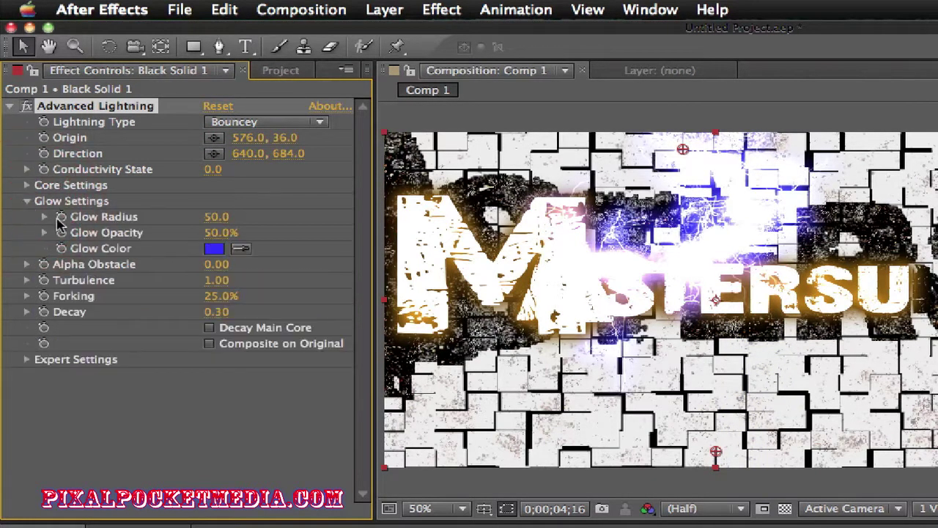
{"action": "left_click", "coordinate": [214, 248]}
{"action": "mouse_move", "coordinate": [640, 515]}
{"action": "left_mouse_down"}
{"action": "mouse_move", "coordinate": [419, 392]}
{"action": "mouse_move", "coordinate": [555, 444]}
{"action": "mouse_move", "coordinate": [560, 509]}
{"action": "mouse_move", "coordinate": [614, 476]}
{"action": "mouse_move", "coordinate": [423, 415]}
{"action": "mouse_move", "coordinate": [457, 452]}
{"action": "mouse_move", "coordinate": [418, 425]}
{"action": "mouse_move", "coordinate": [366, 302]}
{"action": "left_mouse_up"}
{"action": "left_click", "coordinate": [806, 314]}
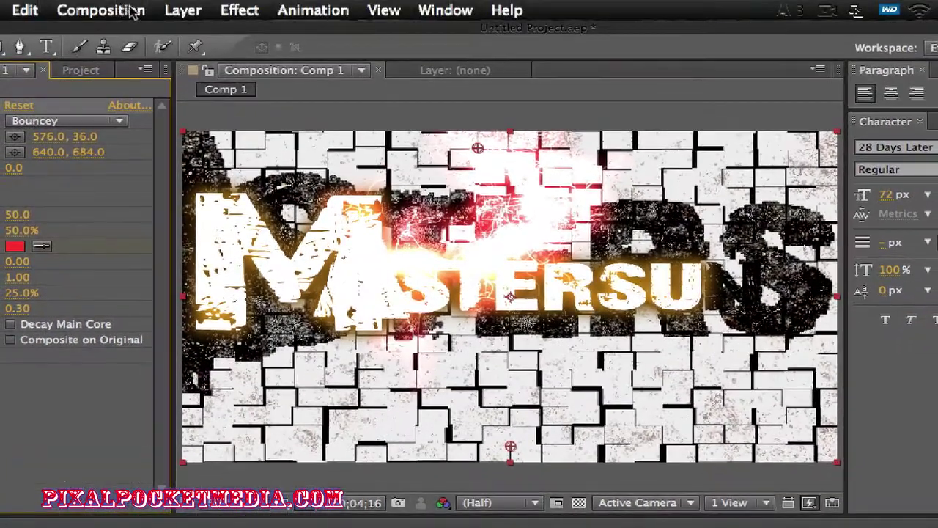
- Try the Soft Light blending mode on Black Solid 1 with the red lightning
{"action": "left_click", "coordinate": [182, 10]}
{"action": "mouse_move", "coordinate": [239, 405]}
{"action": "mouse_move", "coordinate": [330, 338]}
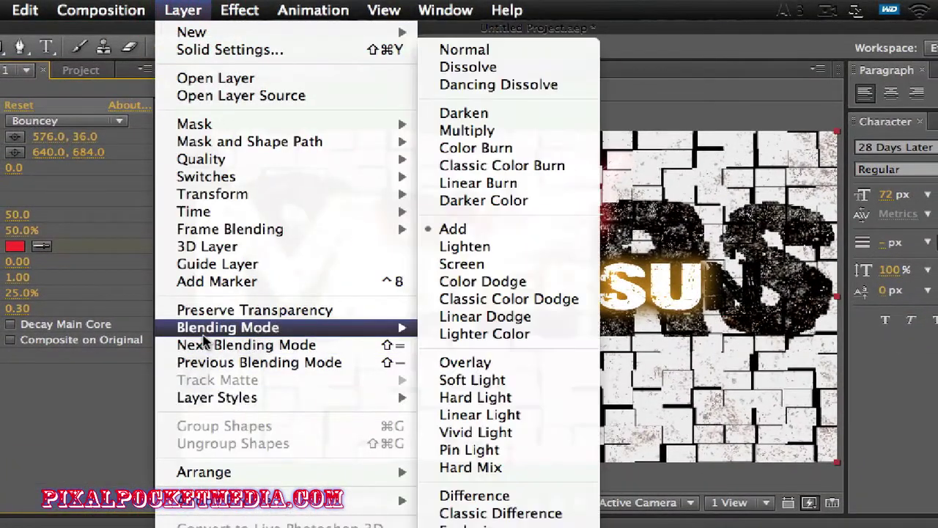
{"action": "left_click", "coordinate": [523, 381]}
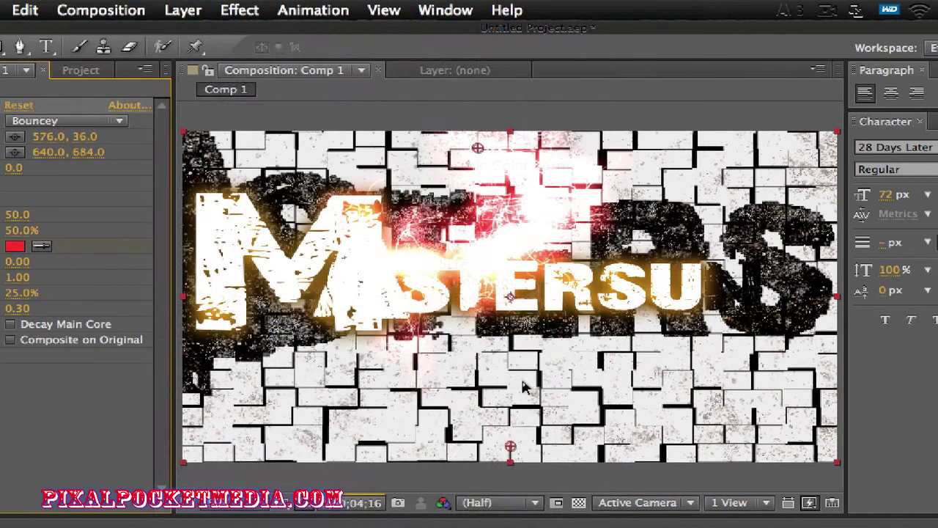
- Set the Black Solid 1 layer's blending mode to Hard Light
{"action": "left_click", "coordinate": [182, 9]}
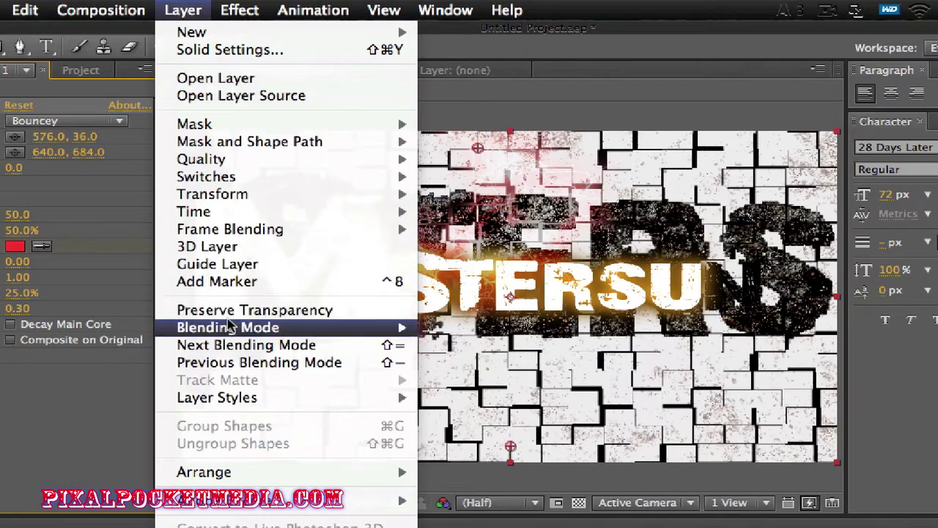
{"action": "mouse_move", "coordinate": [244, 334]}
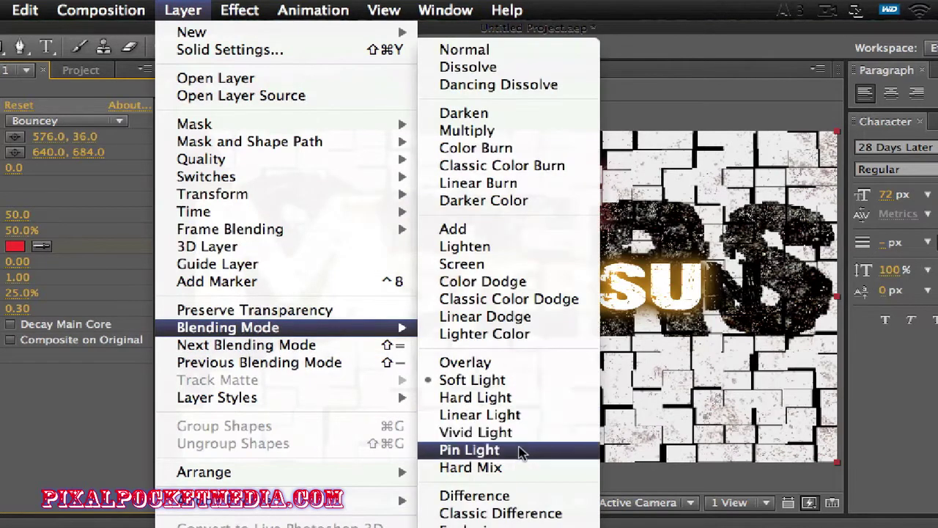
{"action": "left_click", "coordinate": [515, 399]}
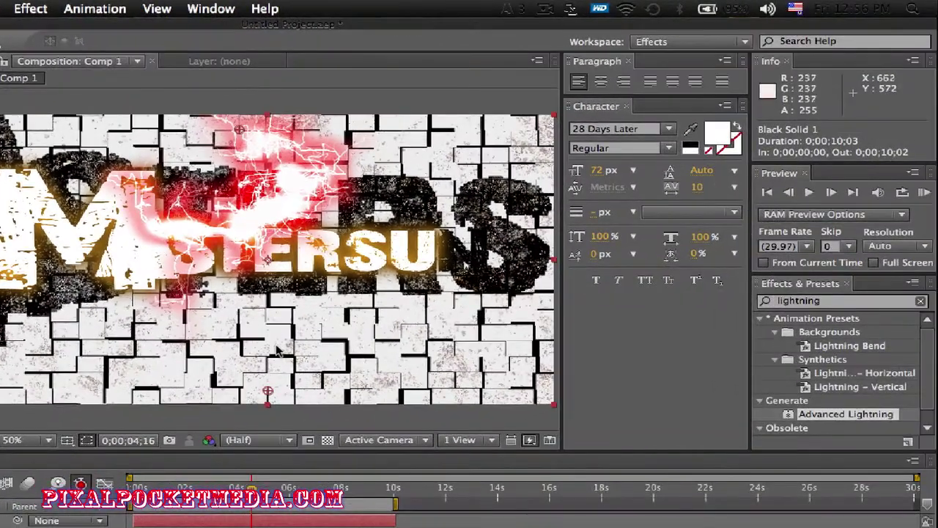
- Preview the title animation with the red lightning from the first frame, and stop it within the opening frames
{"action": "key", "text": "KP_0"}
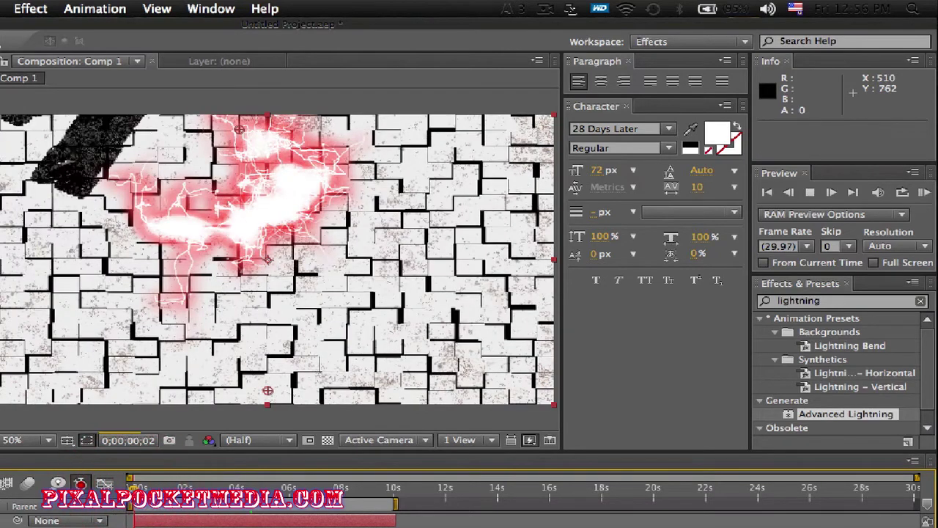
{"action": "key", "text": "space"}
{"action": "left_click", "coordinate": [152, 524]}
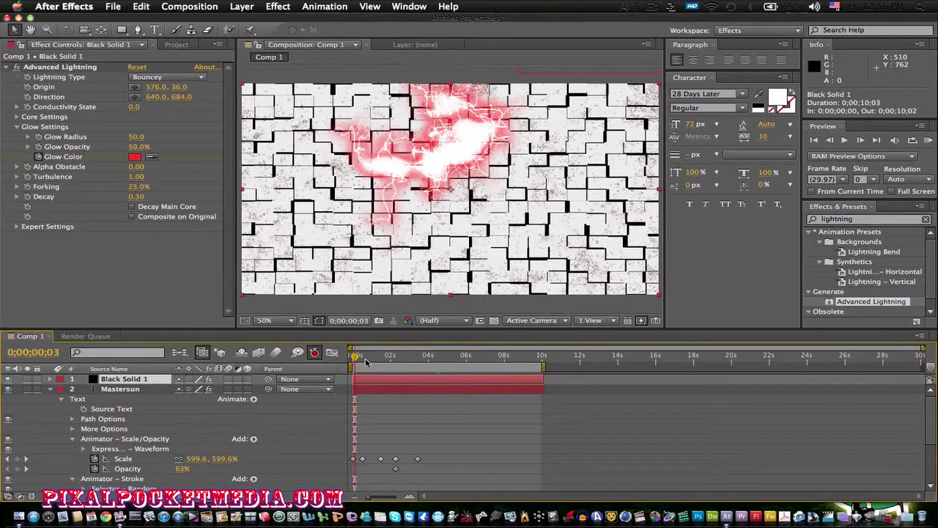
- Reveal the Advanced Lightning properties of Black Solid 1 in the timeline and keyframe Lightning Type as Bouncey at 0;00;00;21
{"action": "left_click", "coordinate": [366, 361]}
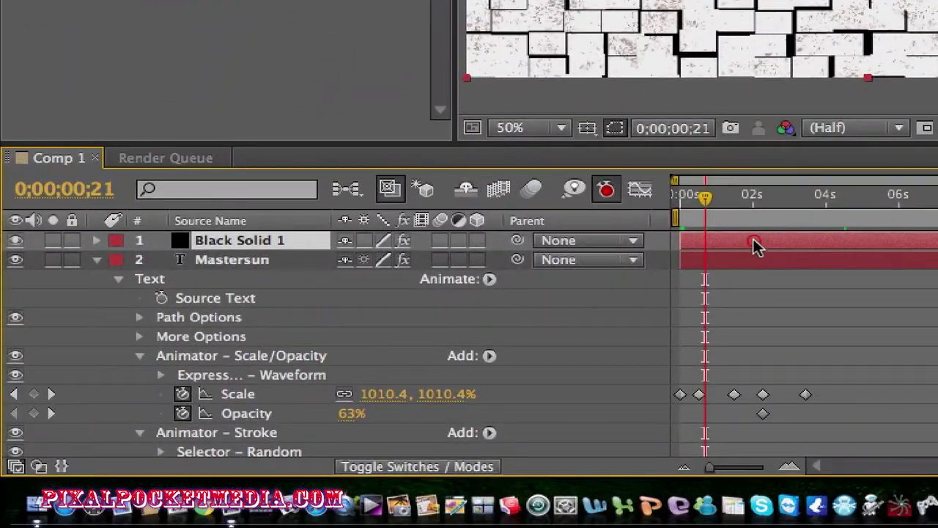
{"action": "left_click", "coordinate": [98, 241]}
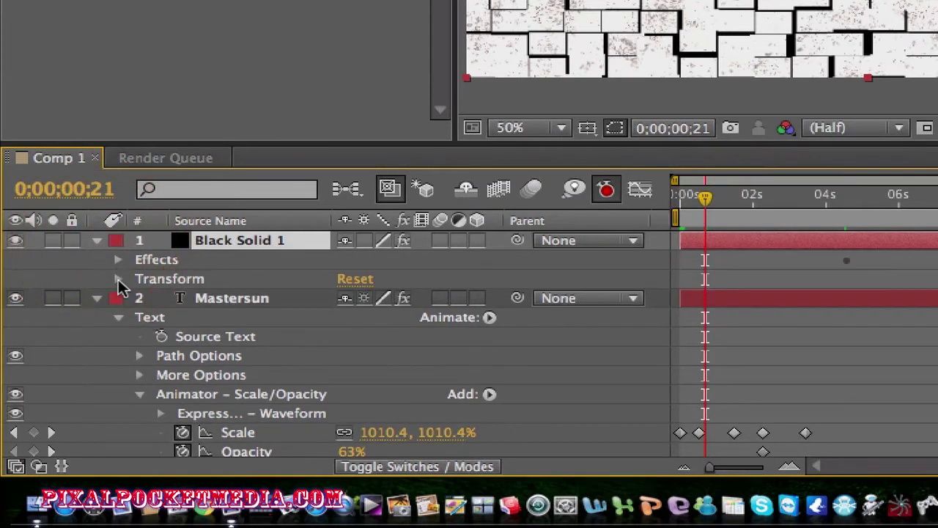
{"action": "left_click", "coordinate": [118, 261]}
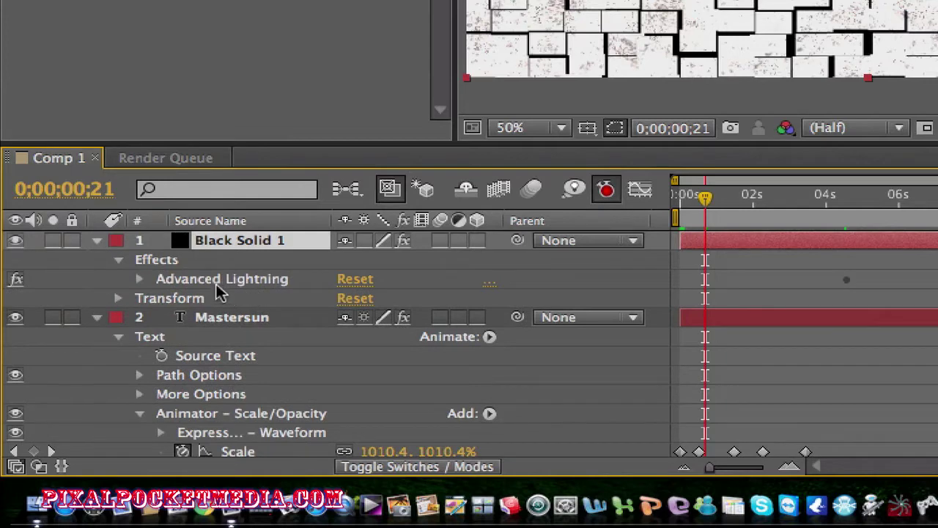
{"action": "left_click", "coordinate": [140, 280]}
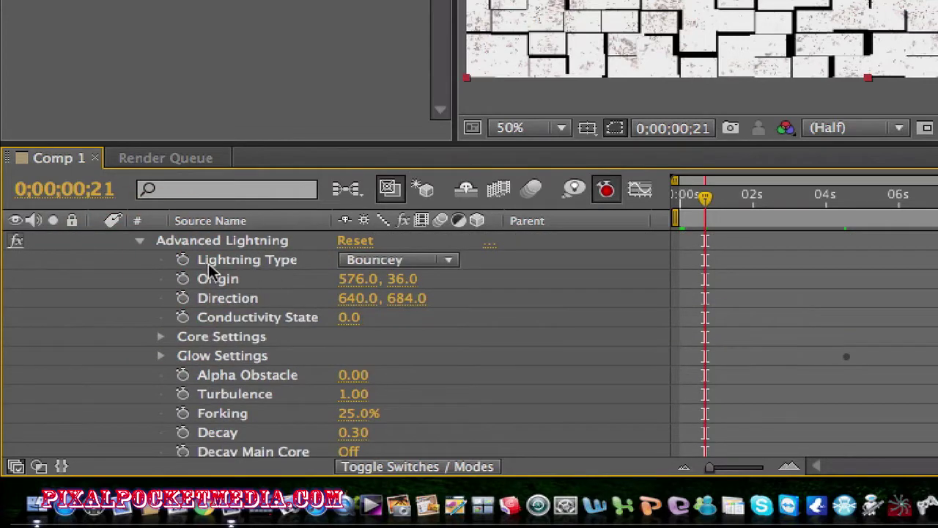
{"action": "left_click", "coordinate": [182, 261]}
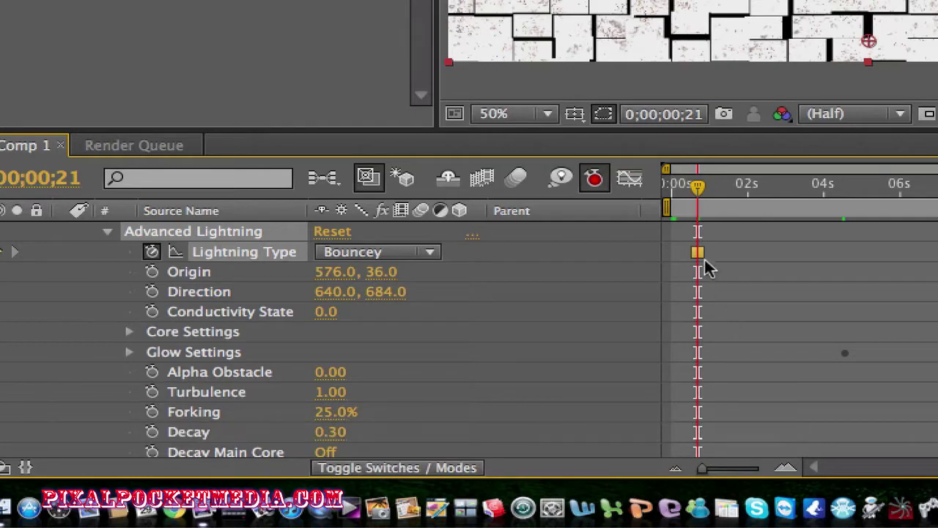
- Keyframe the lightning's Direction at about 1084, 454 at 0;00;01;12 and about 830, 614 at 0;00;02;07
{"action": "left_click", "coordinate": [724, 194]}
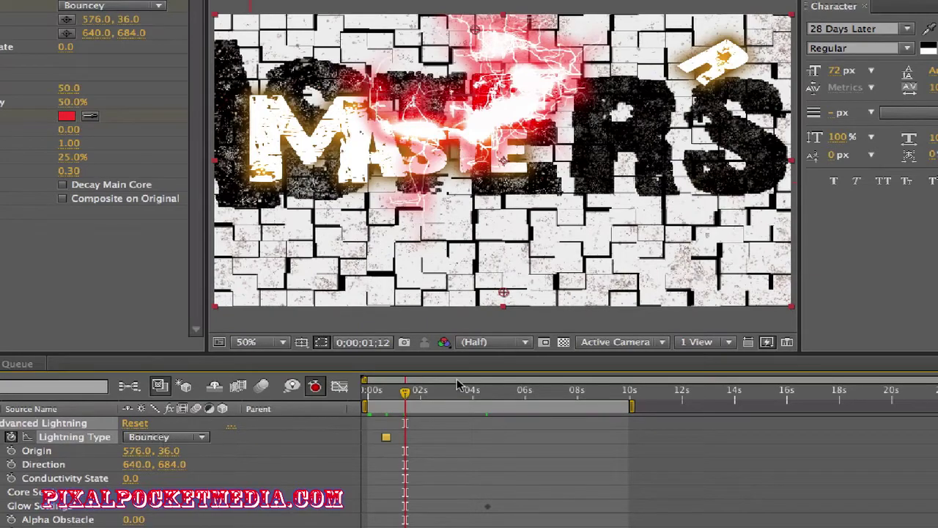
{"action": "left_click_drag", "start_coordinate": [495, 295], "coordinate": [703, 198]}
{"action": "left_click_drag", "start_coordinate": [656, 252], "coordinate": [654, 253]}
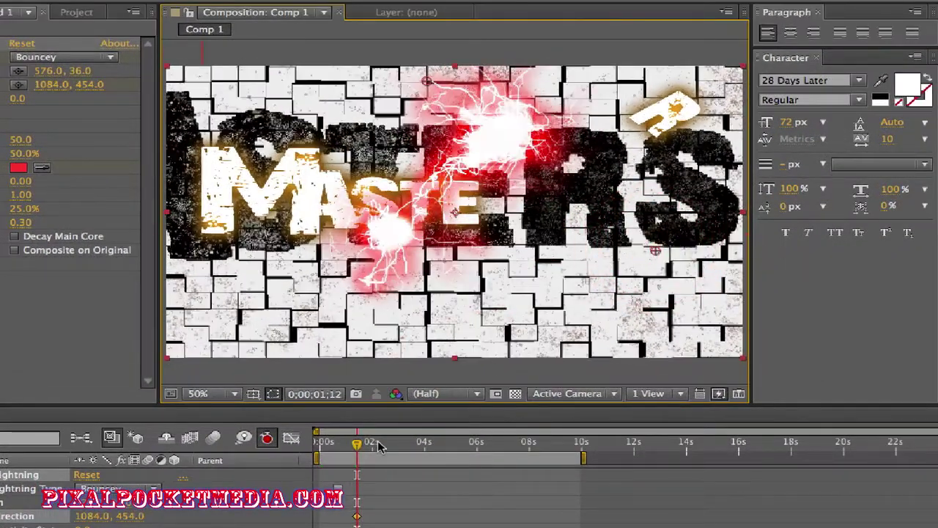
{"action": "left_click", "coordinate": [379, 445]}
{"action": "left_click_drag", "start_coordinate": [655, 252], "coordinate": [540, 317]}
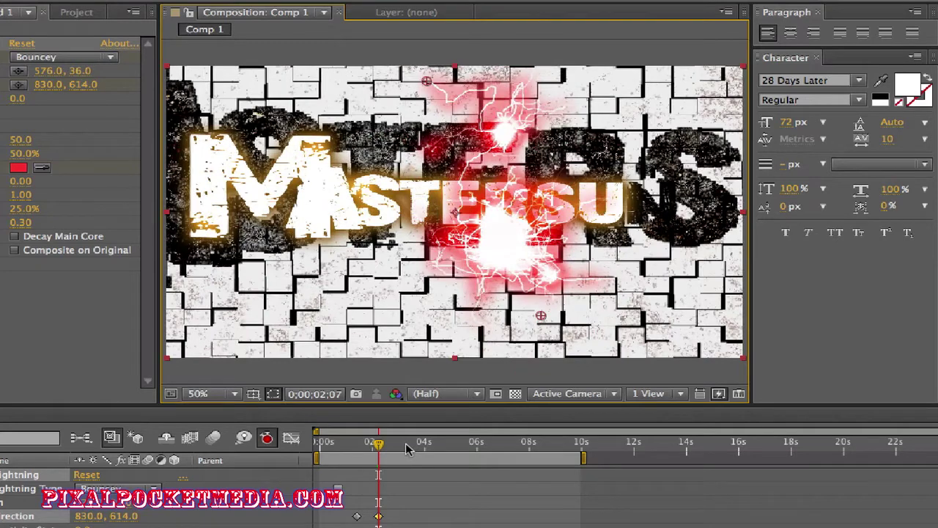
- Keyframe the lightning's Direction at about 206, 278 at 0;00;04;09 and about 1178, 698 at 0;00;06;00
{"action": "left_click_drag", "start_coordinate": [420, 442], "coordinate": [432, 442]}
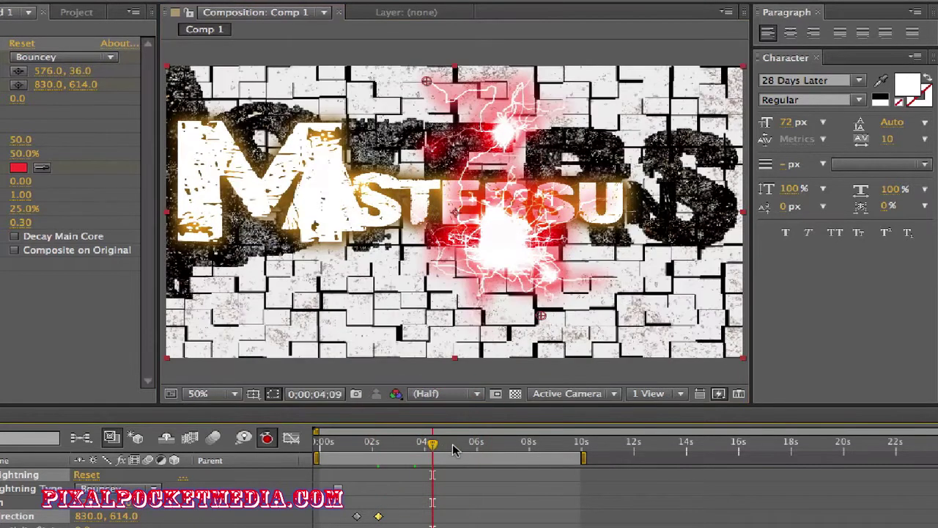
{"action": "left_click_drag", "start_coordinate": [541, 317], "coordinate": [258, 165]}
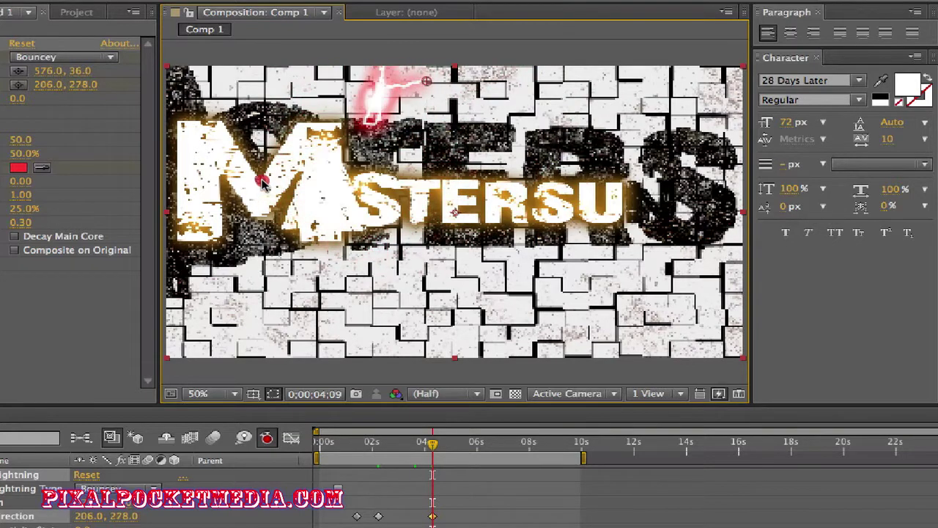
{"action": "left_click", "coordinate": [476, 443]}
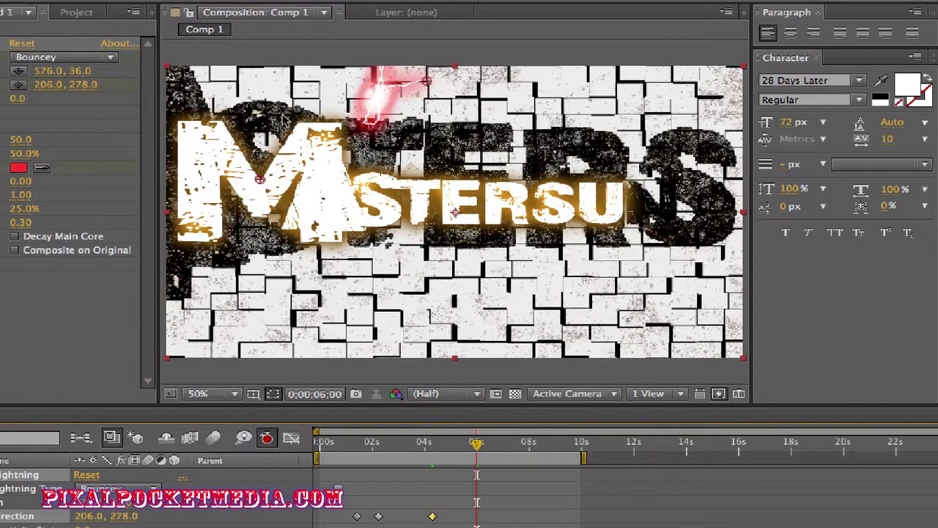
{"action": "left_click_drag", "start_coordinate": [260, 179], "coordinate": [701, 353]}
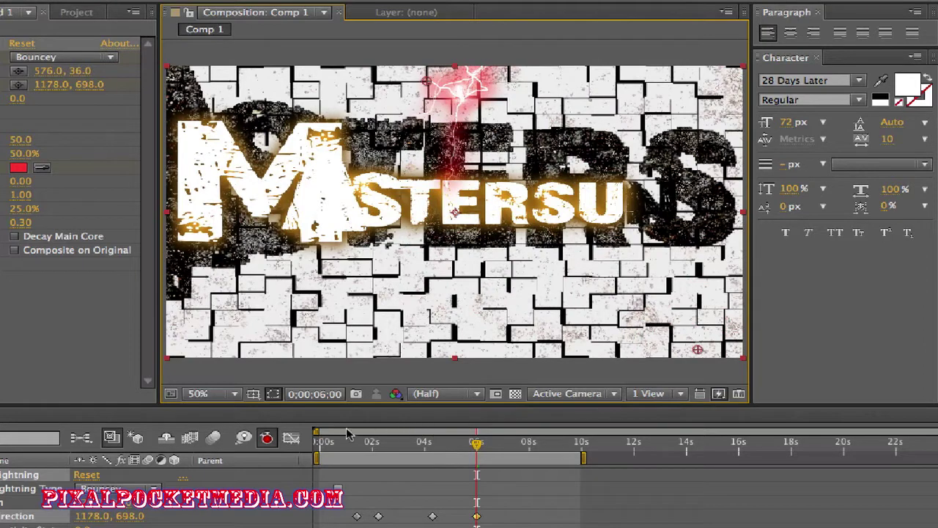
- Keyframe the lightning's Origin at about 208, 416 on the first frame and about 414, 166 at 0;00;01;27
{"action": "left_click", "coordinate": [318, 443]}
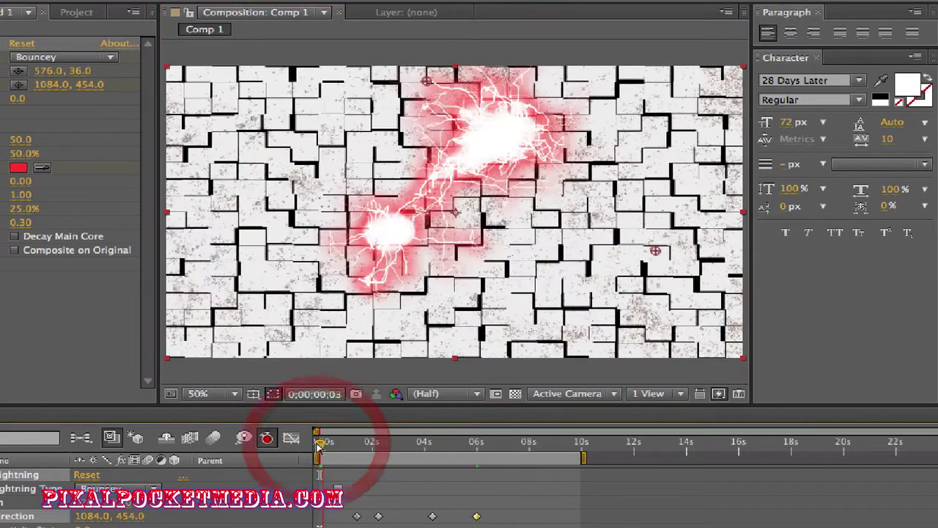
{"action": "left_click", "coordinate": [316, 444]}
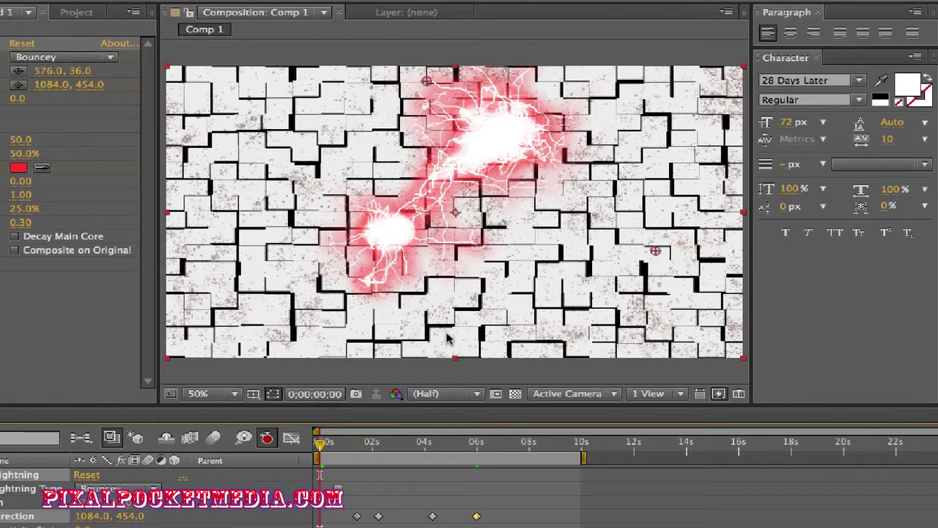
{"action": "left_click_drag", "start_coordinate": [428, 81], "coordinate": [256, 246]}
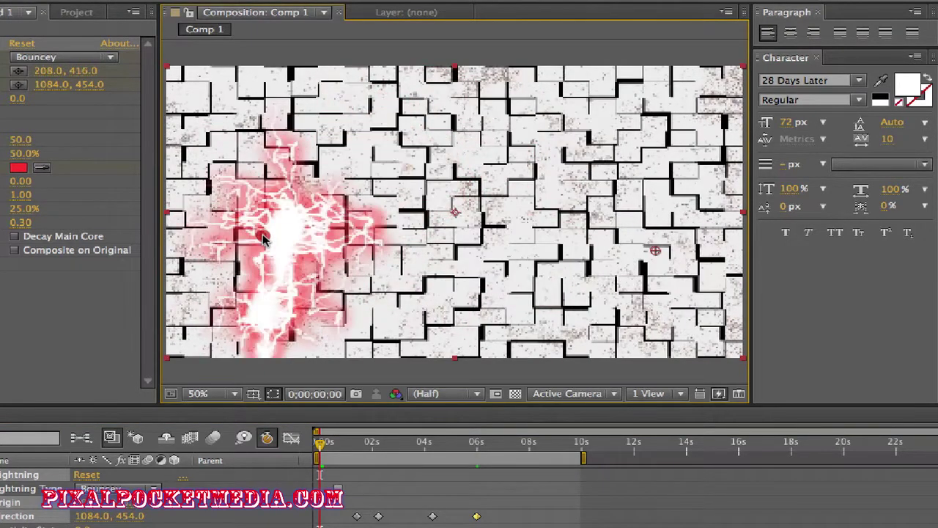
{"action": "left_click", "coordinate": [370, 442]}
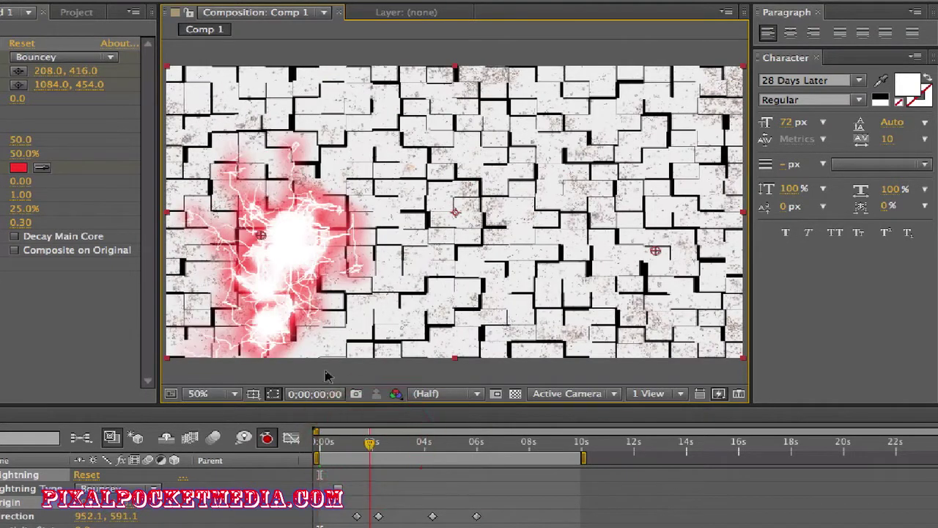
{"action": "left_click_drag", "start_coordinate": [262, 234], "coordinate": [363, 139]}
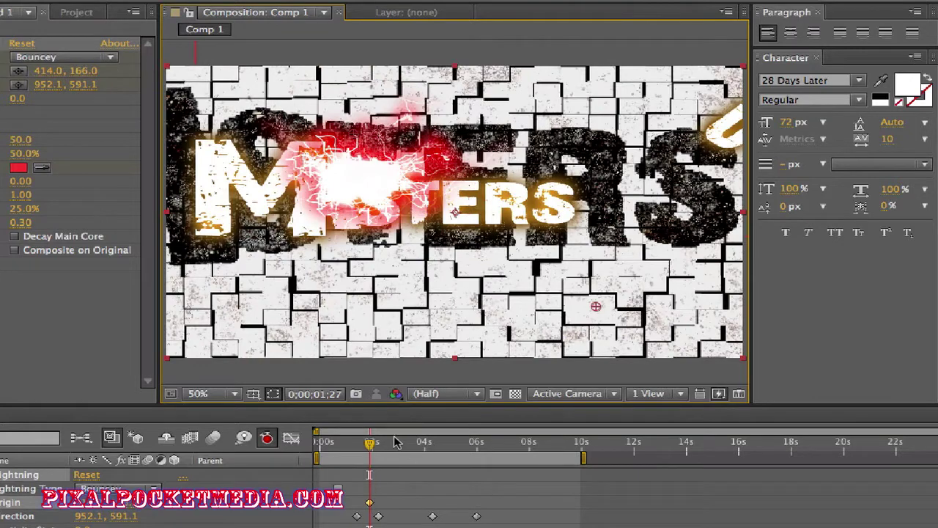
- Keyframe the lightning's Direction at about 69, 587 at 0;00;02;26, and preview the animation from the start
{"action": "left_click", "coordinate": [395, 442]}
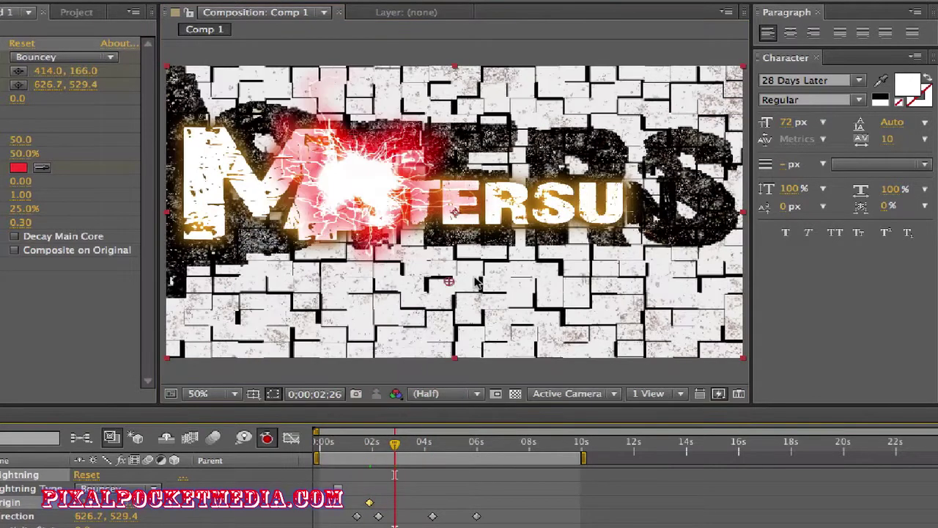
{"action": "left_click_drag", "start_coordinate": [450, 285], "coordinate": [196, 307]}
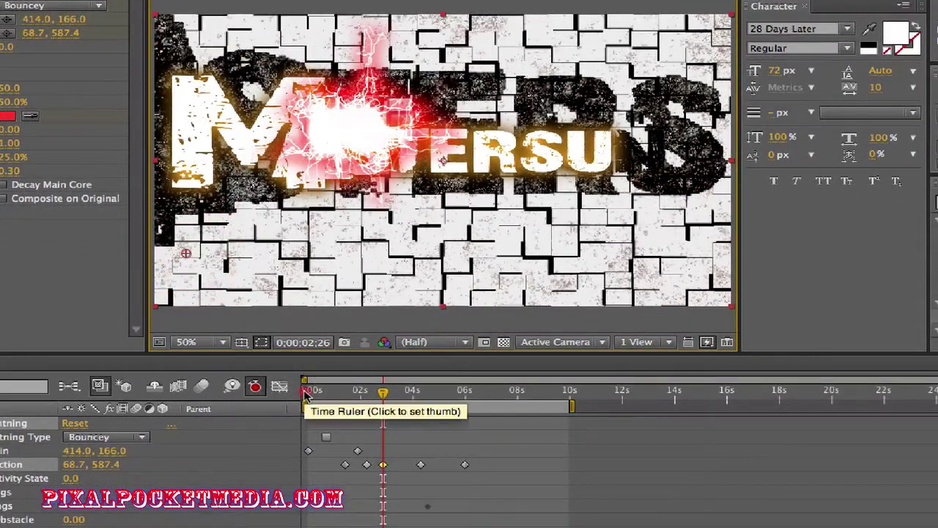
{"action": "left_click", "coordinate": [318, 445]}
{"action": "key", "text": "space"}
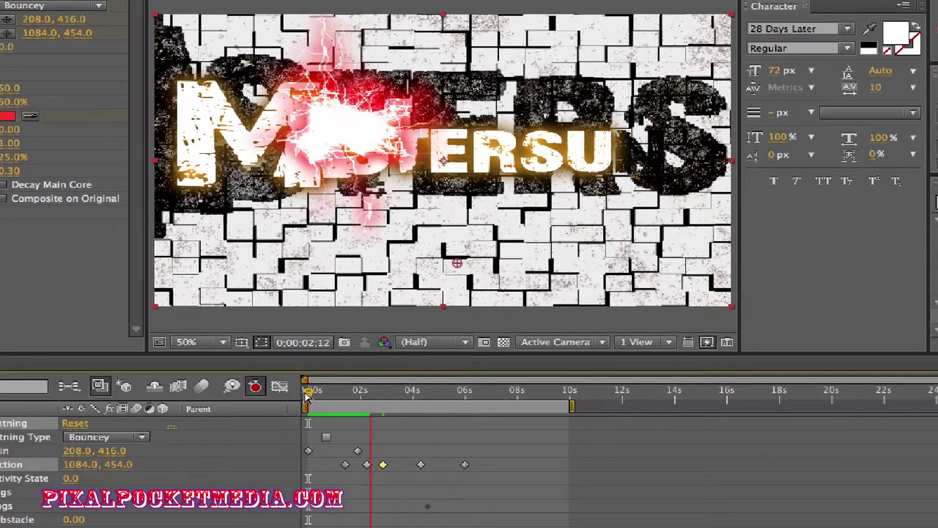
{"action": "left_click", "coordinate": [308, 394]}
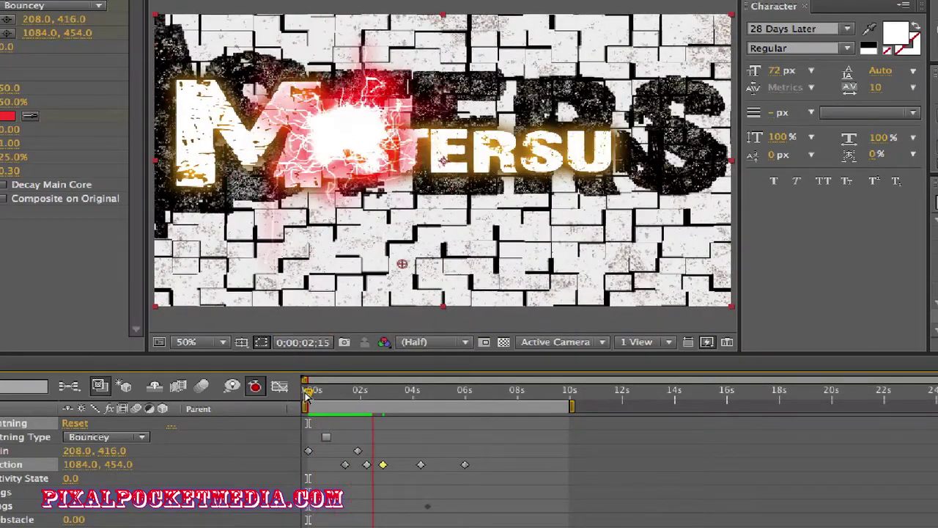
- Keyframe the Lightning Type as Strike on the first frame, 0;00;00;00
{"action": "left_click", "coordinate": [308, 394]}
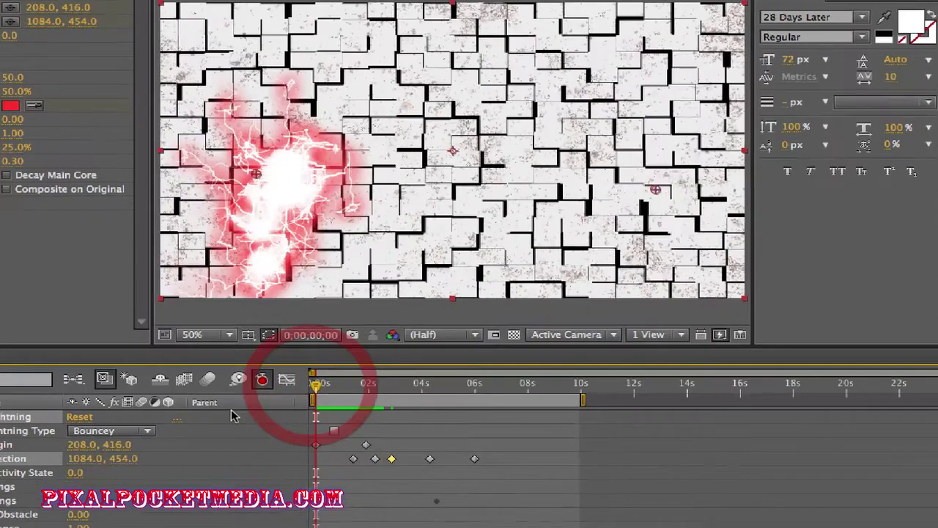
{"action": "left_click", "coordinate": [124, 431]}
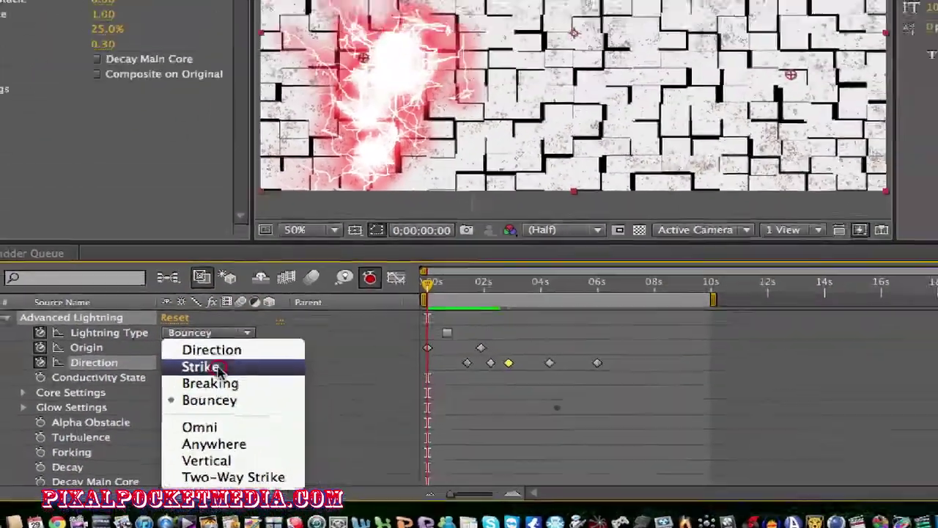
{"action": "left_click", "coordinate": [125, 461]}
- Play back the lightning animation from the beginning, and start a RAM preview at the first frame
{"action": "key", "text": "space"}
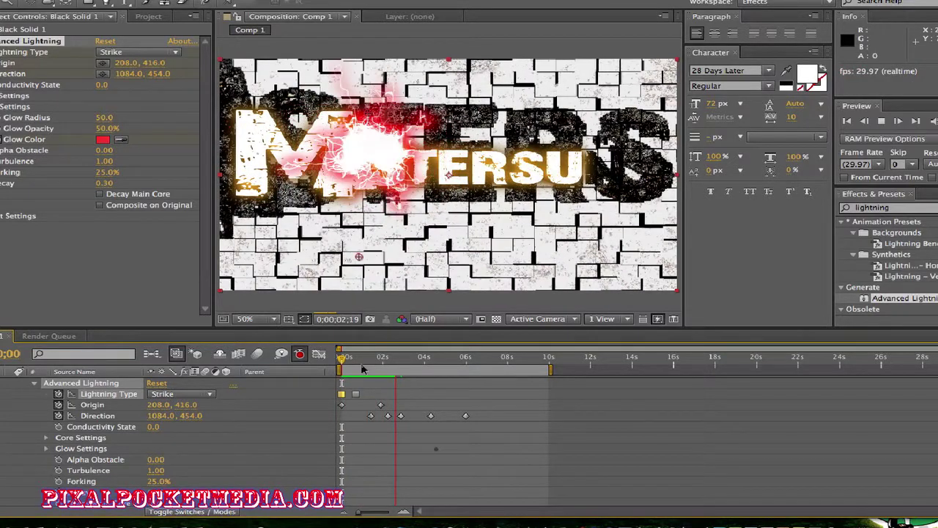
{"action": "key", "text": "space"}
{"action": "left_click", "coordinate": [341, 360]}
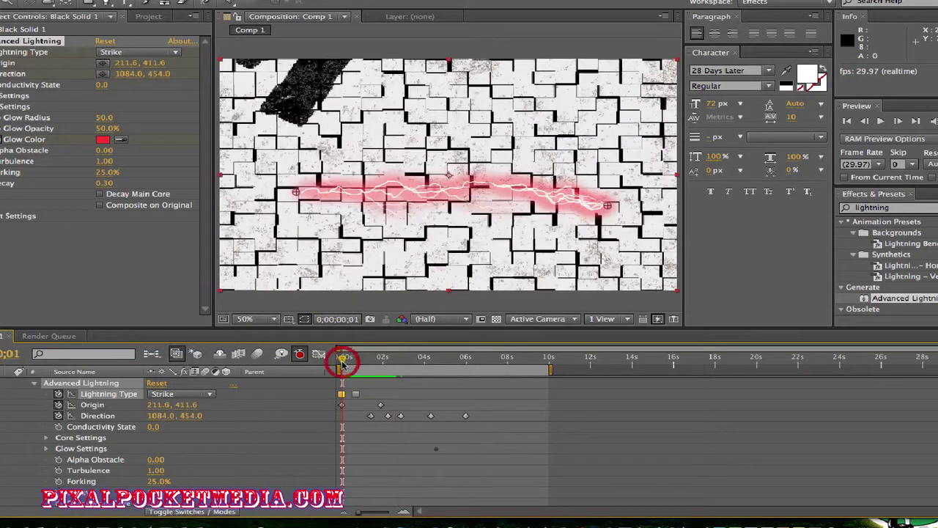
{"action": "key", "text": "space"}
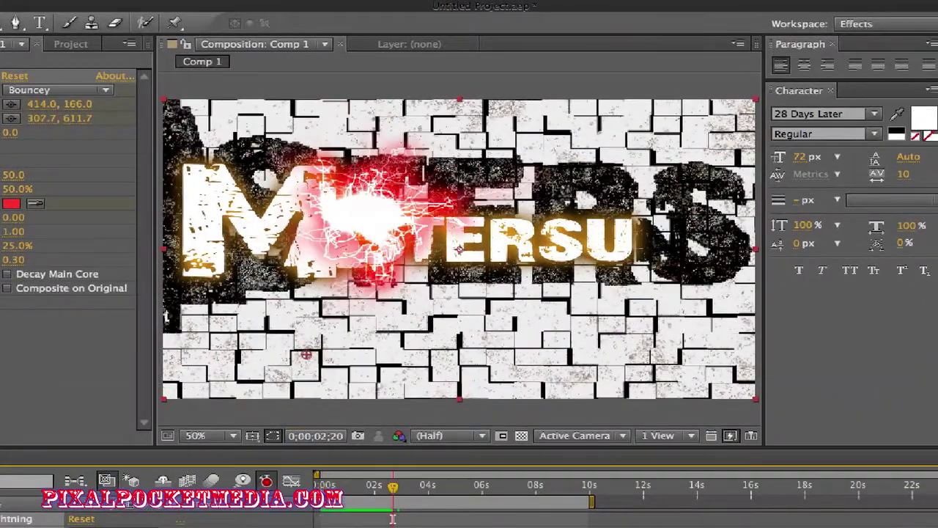
{"action": "left_click", "coordinate": [322, 484]}
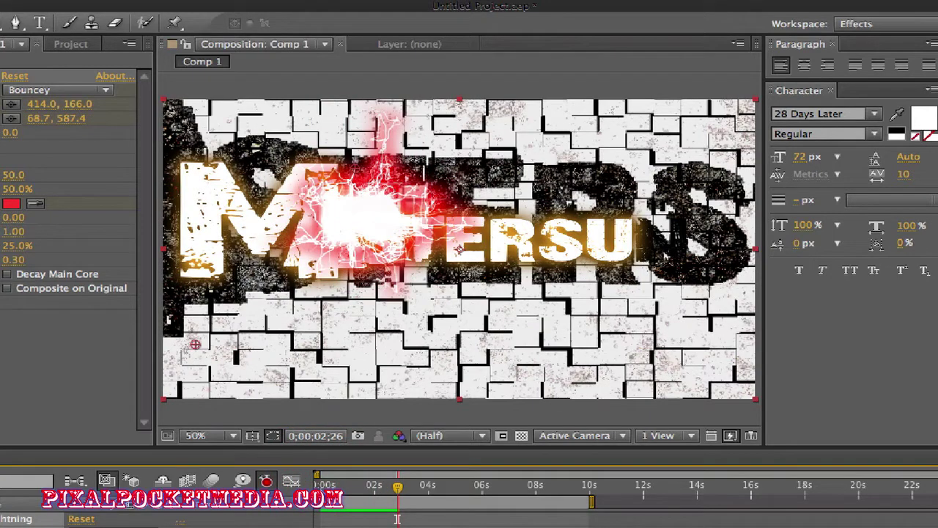
{"action": "left_click_drag", "start_coordinate": [397, 519], "coordinate": [320, 518]}
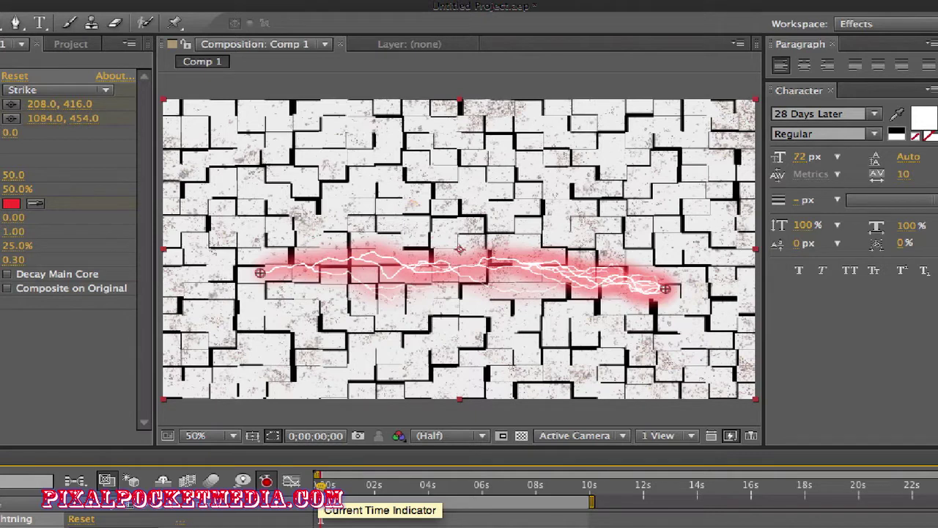
{"action": "key", "text": "KP_0"}
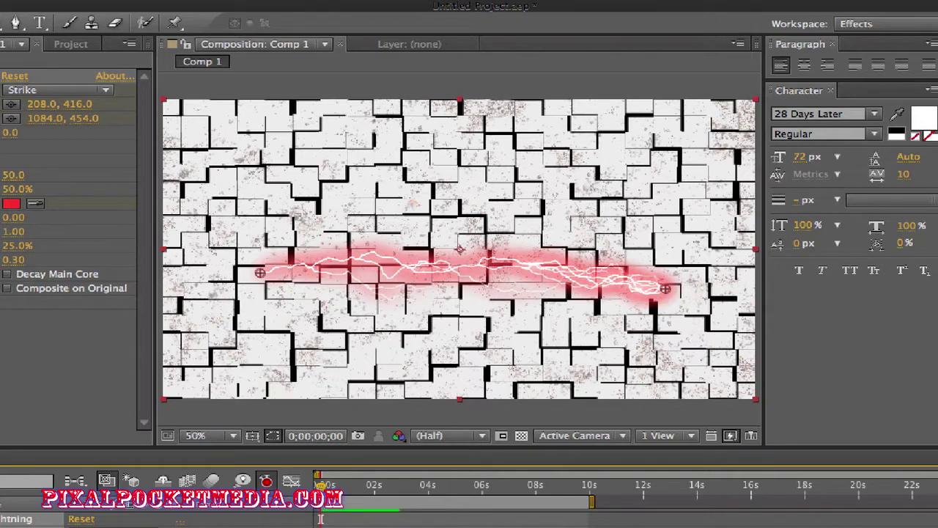